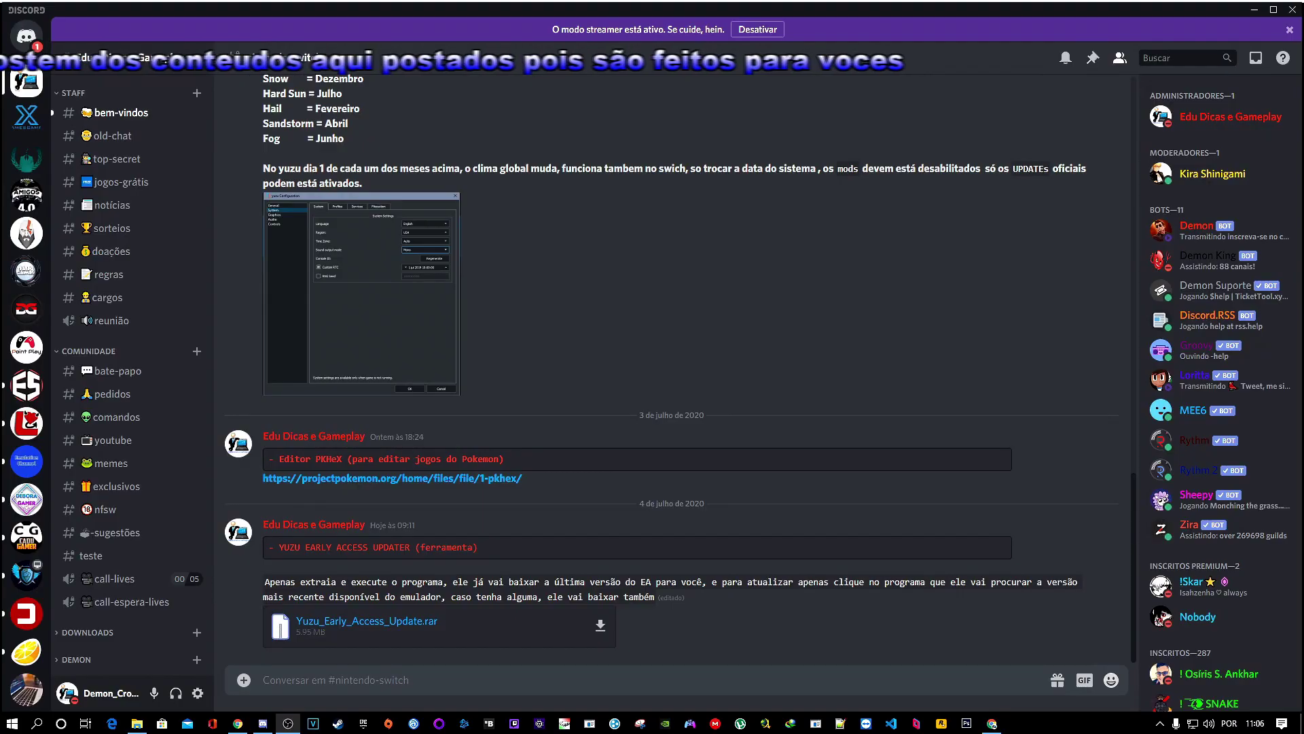
Find the nintendo-switch channel in the server's channel list and switch to Chrome to view the PKHeX 20.06.22 download page.
{"action": "scroll", "coordinate": [124, 370], "scroll_direction": "down", "scroll_amount": 3}
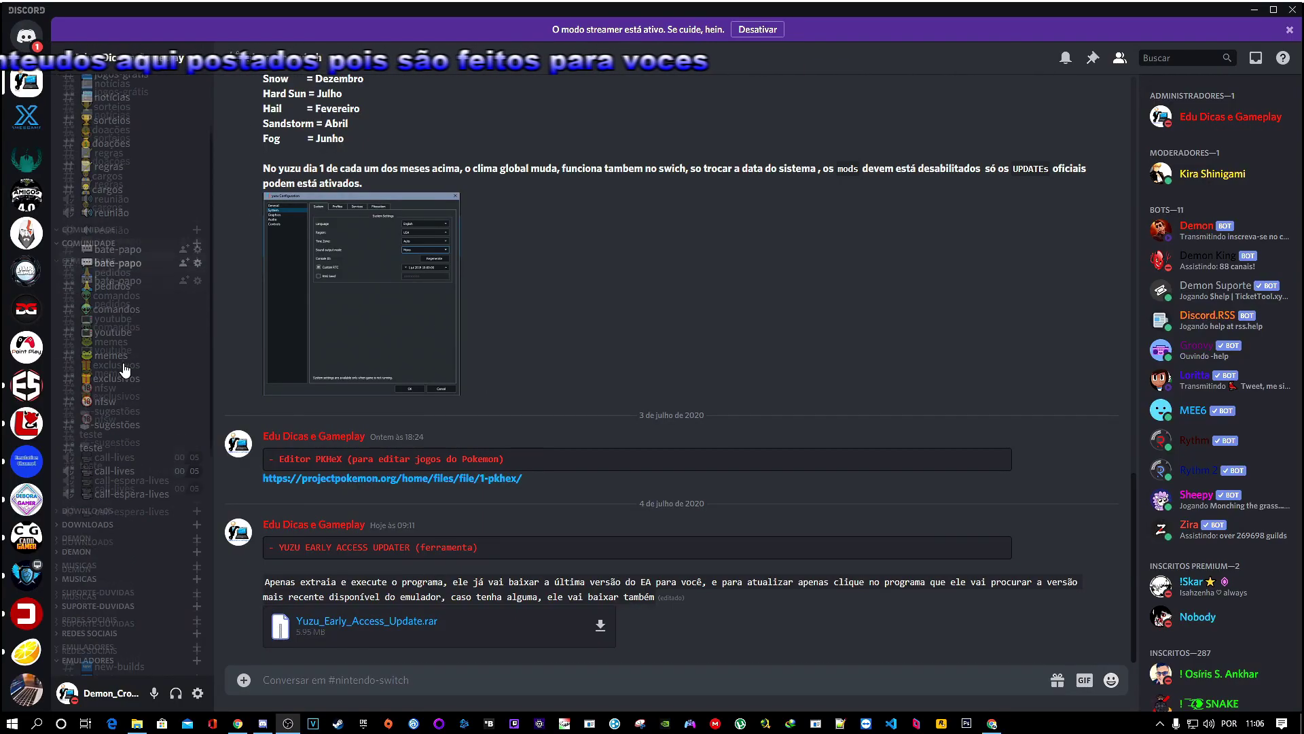
{"action": "scroll", "coordinate": [102, 435], "scroll_direction": "down", "scroll_amount": 5}
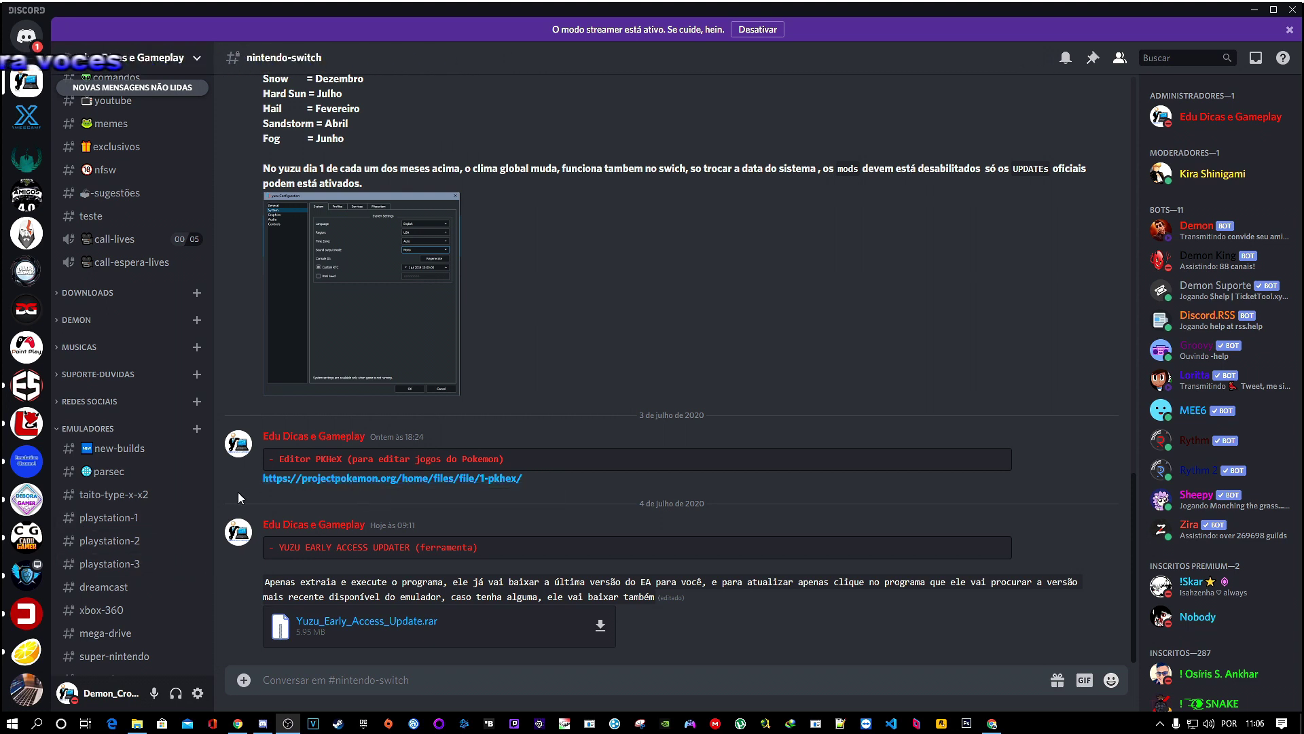
{"action": "scroll", "coordinate": [120, 496], "scroll_direction": "down", "scroll_amount": 3}
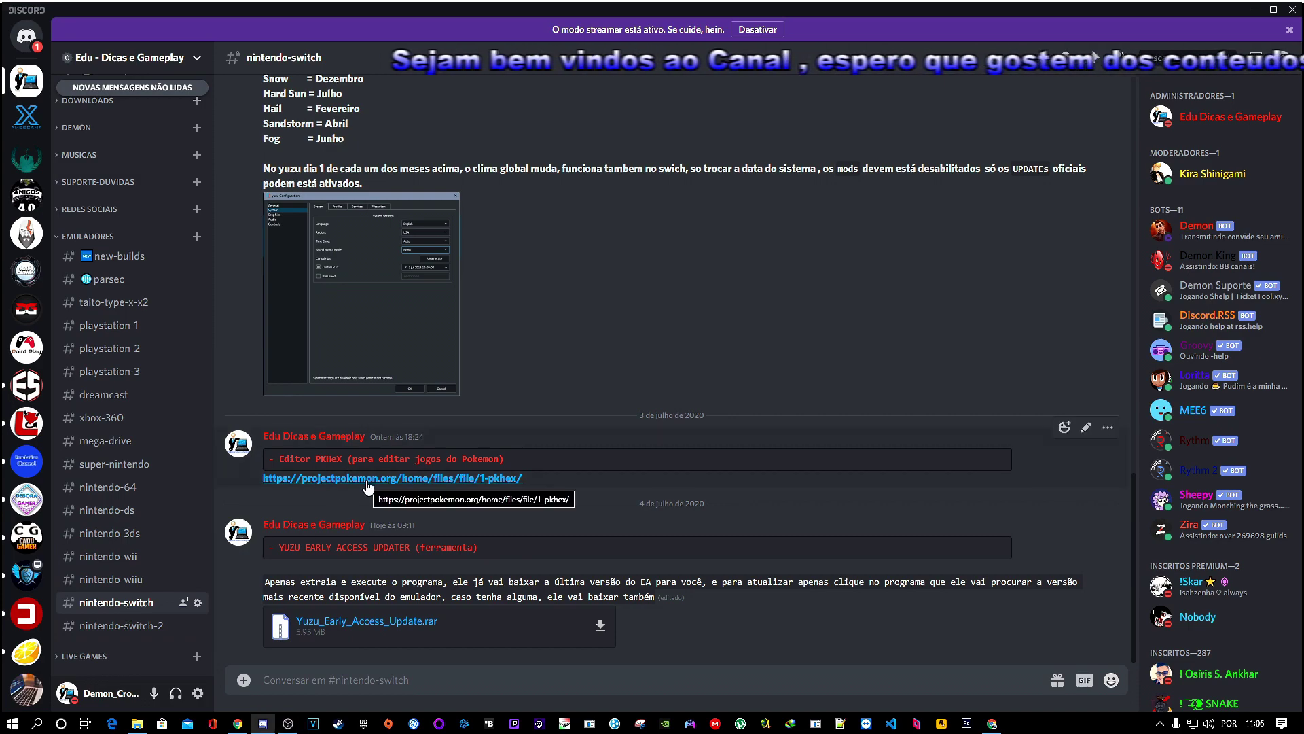
{"action": "left_click", "coordinate": [238, 723]}
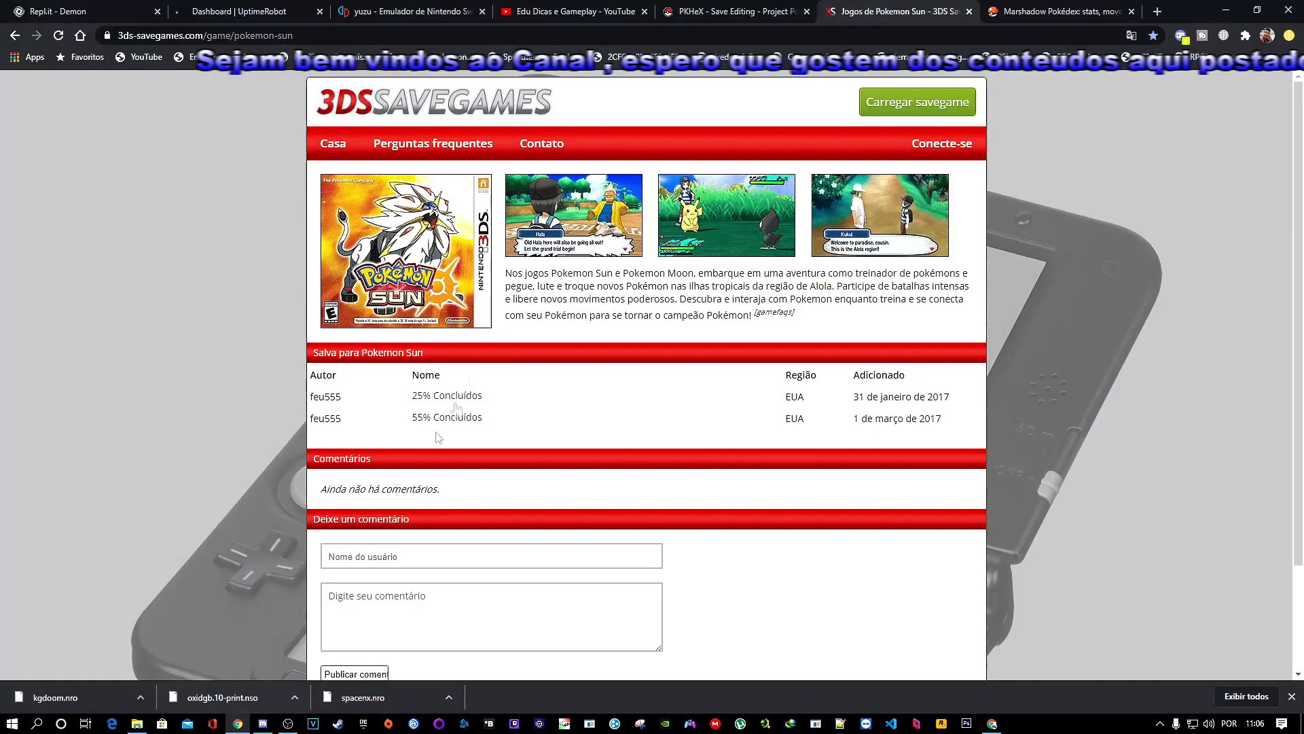
{"action": "left_click", "coordinate": [666, 14]}
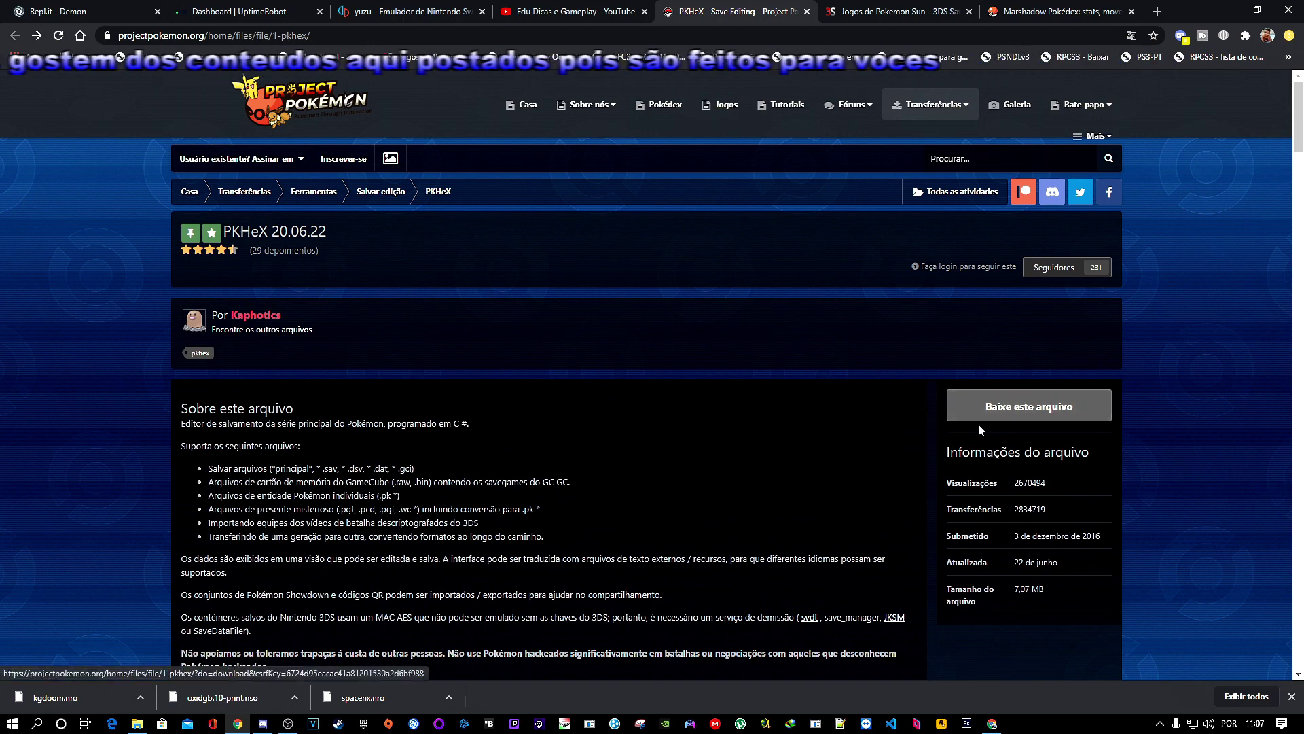
Show the desktop and open the extracted PKHeX (20.06.22) folder.
{"action": "key", "text": "super"}
{"action": "key", "text": "super"}
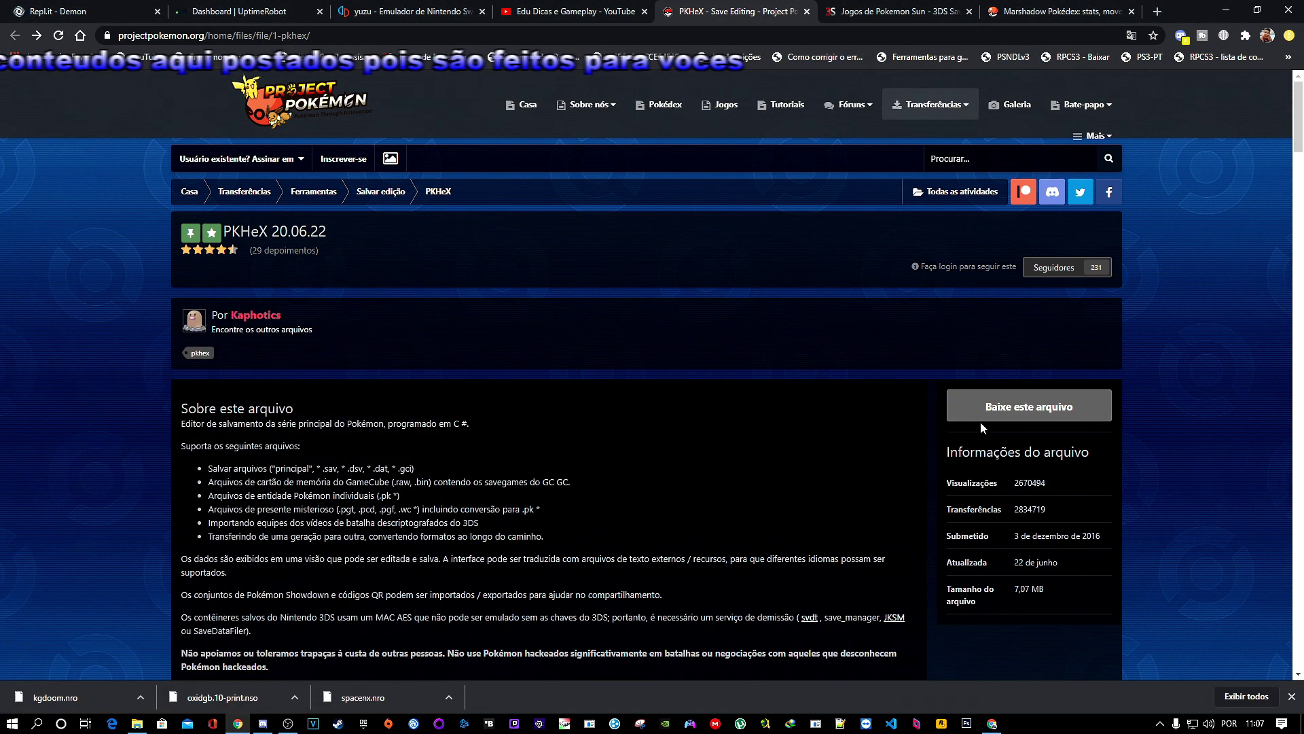
{"action": "key", "text": "super+d"}
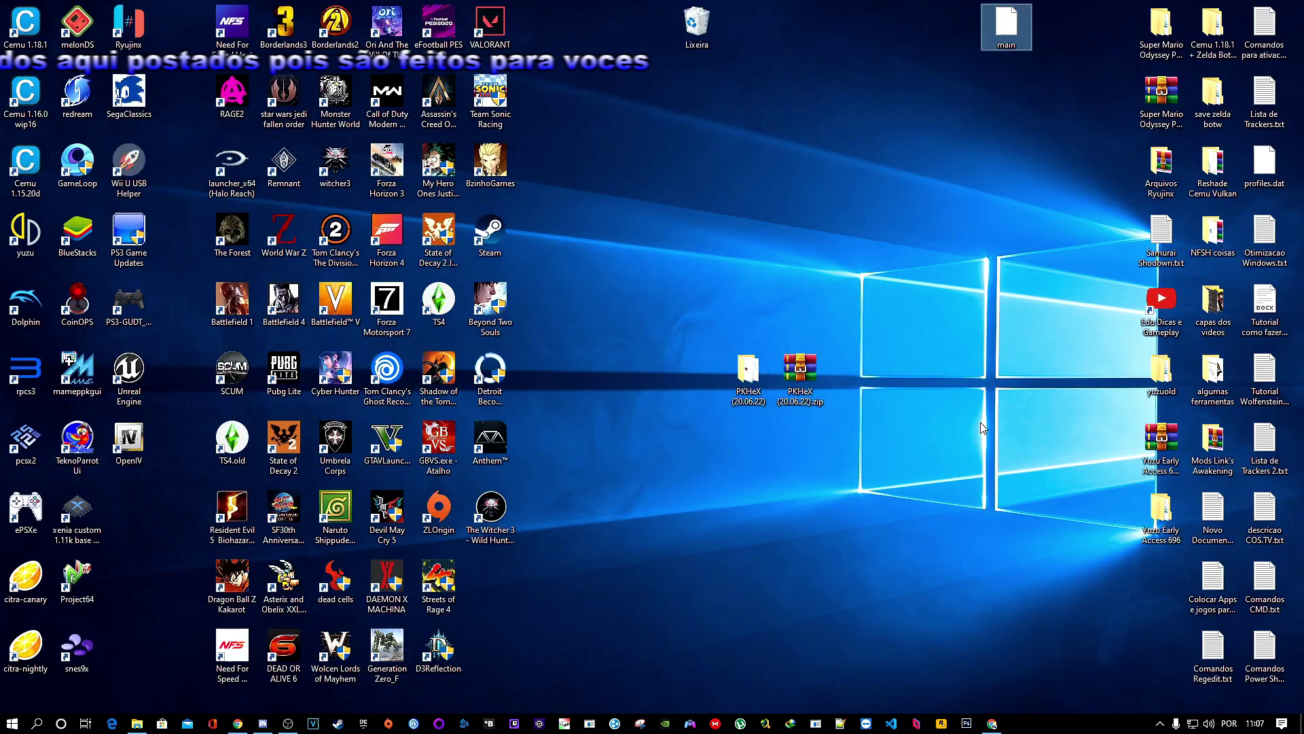
{"action": "right_click", "coordinate": [807, 378]}
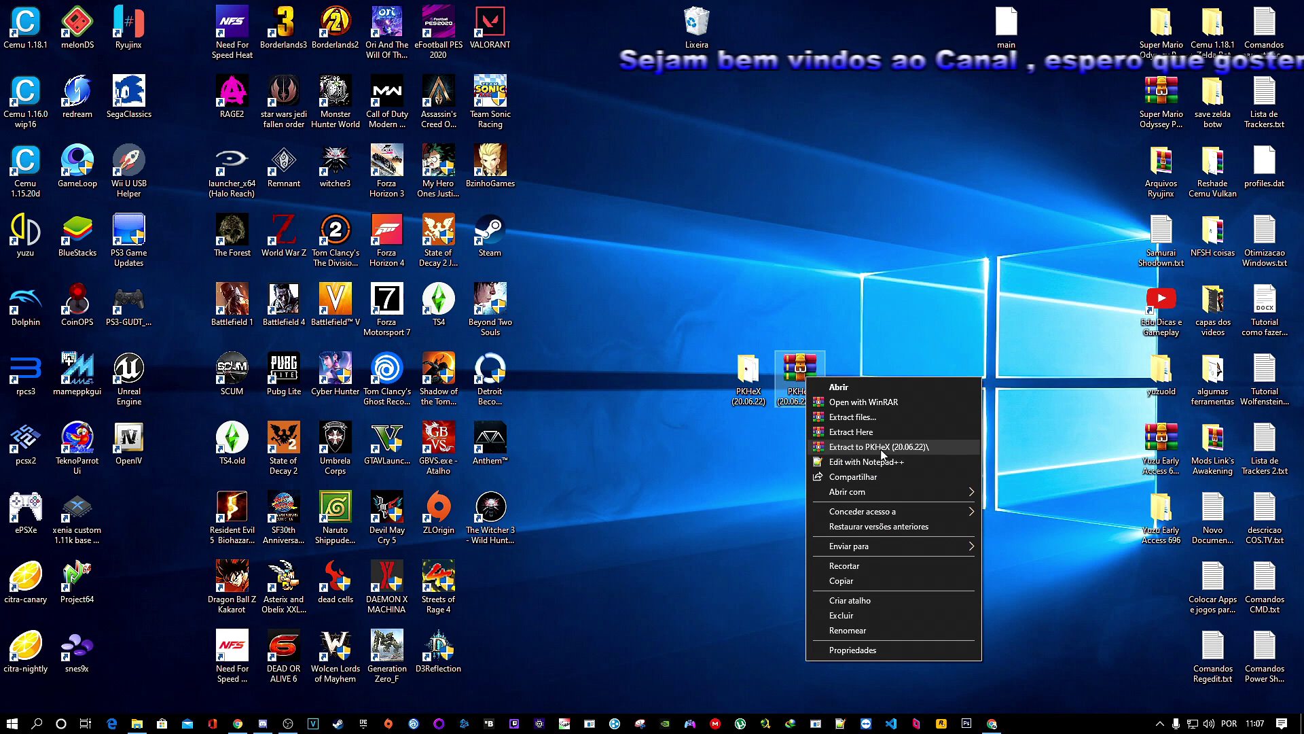
{"action": "left_click", "coordinate": [750, 385]}
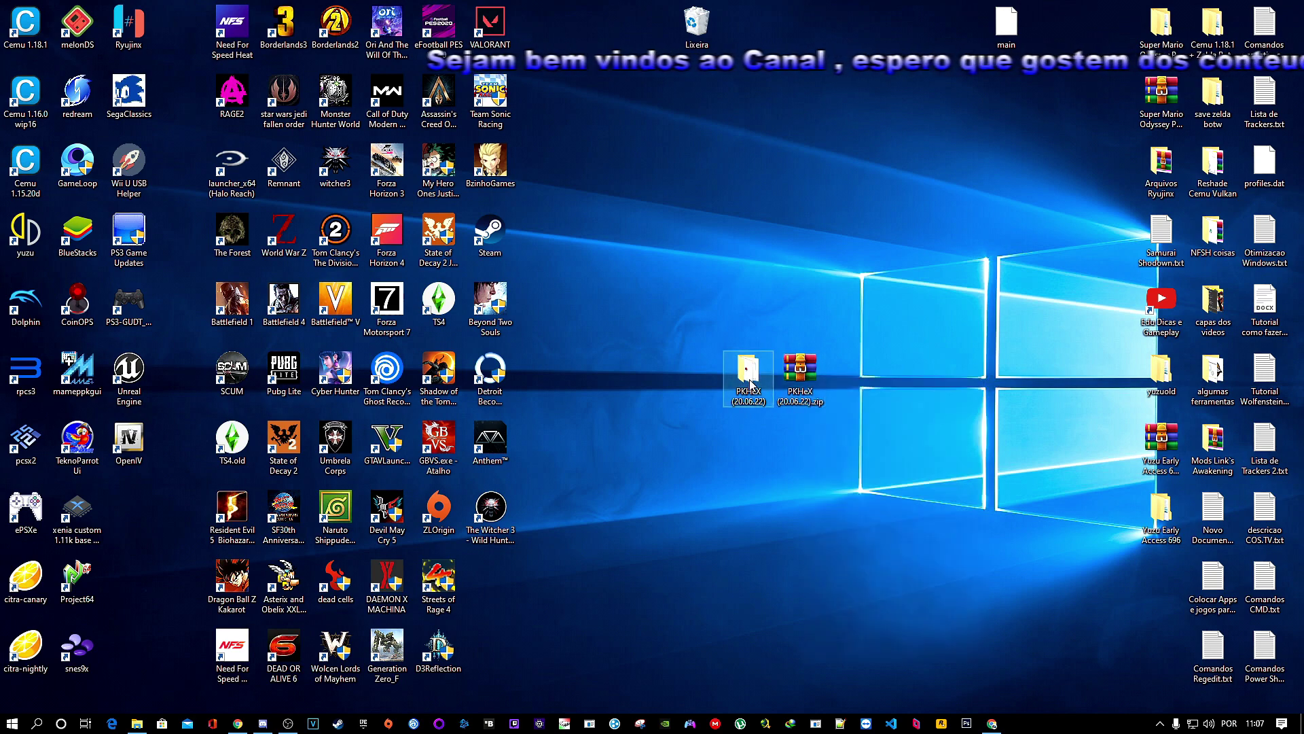
{"action": "double_click", "coordinate": [750, 385]}
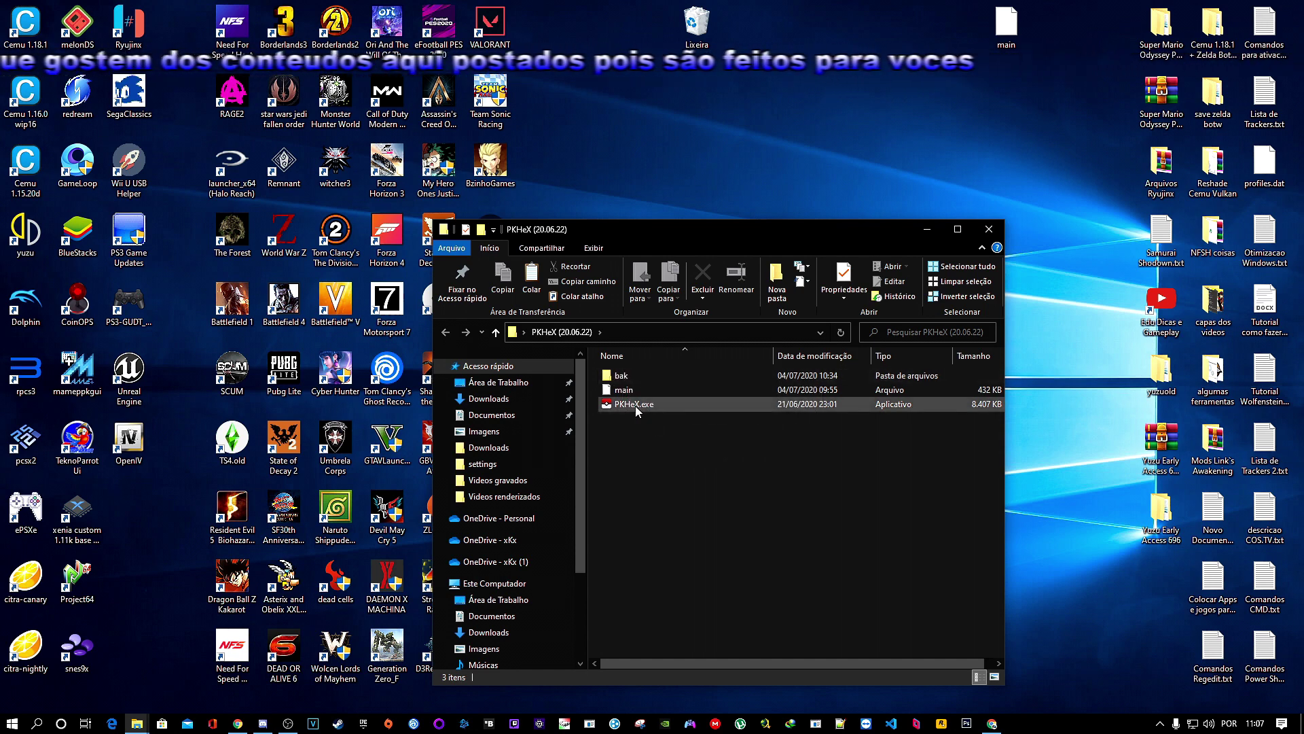
Launch PKHeX.exe from its folder, close it again and minimize the folder window.
{"action": "double_click", "coordinate": [635, 406]}
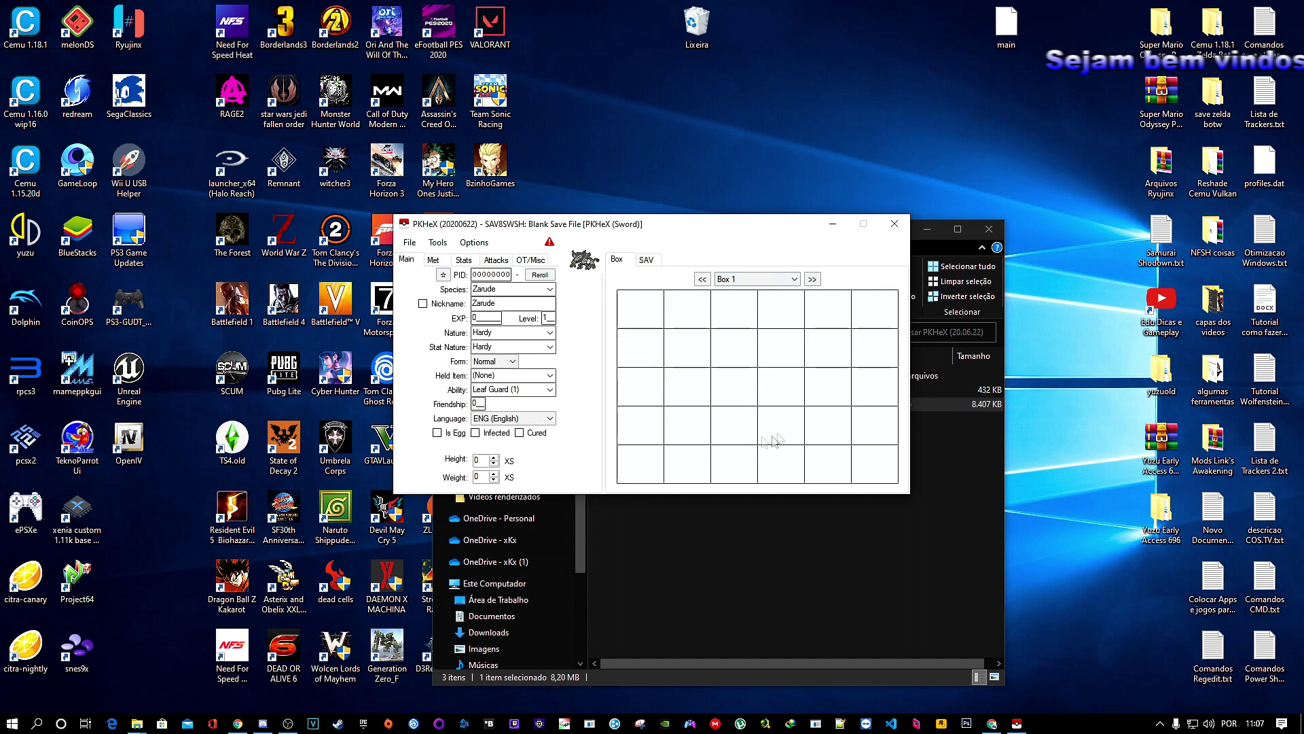
{"action": "left_click", "coordinate": [894, 225]}
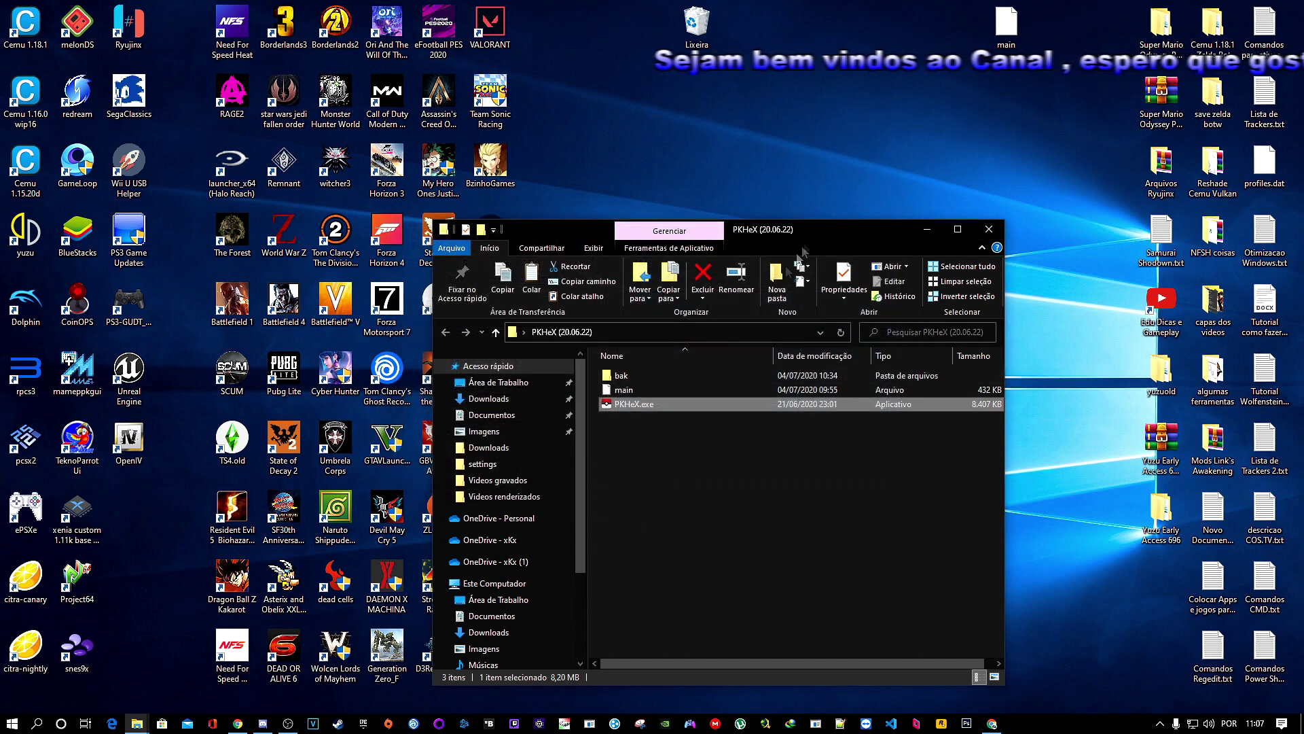
{"action": "left_click", "coordinate": [927, 229]}
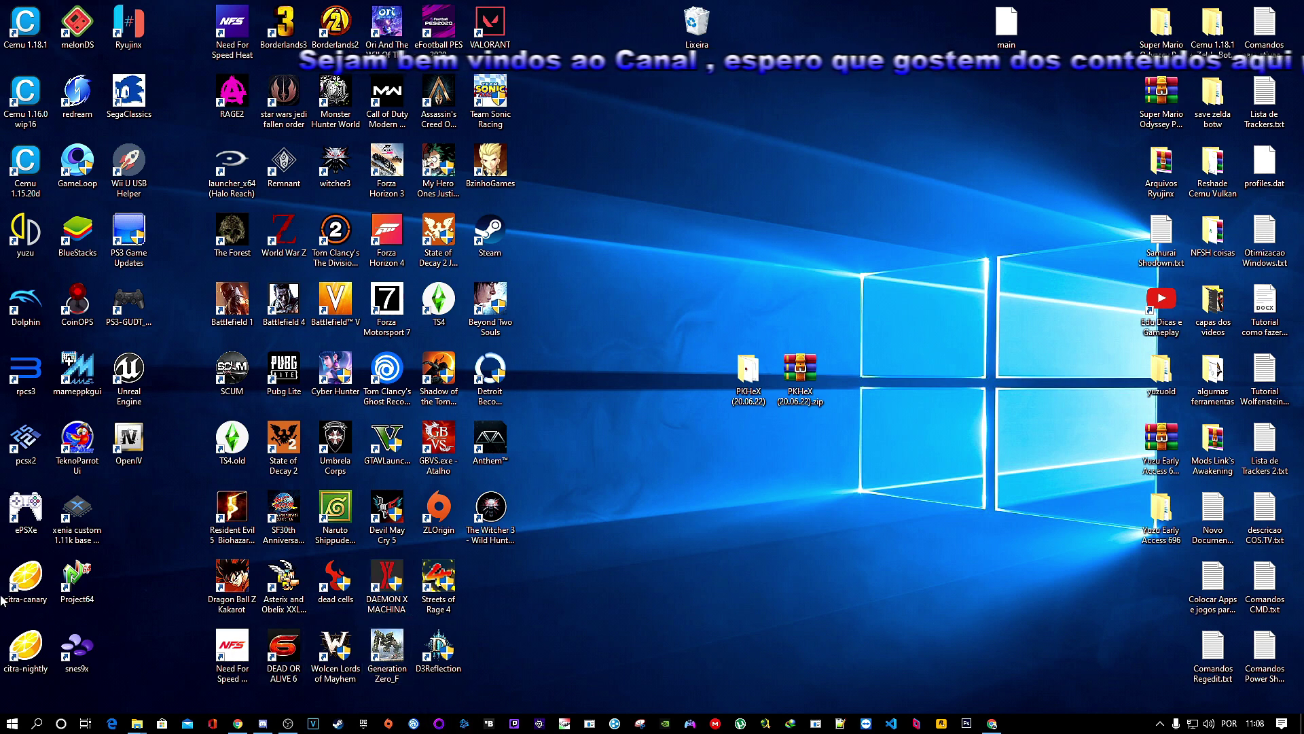
Launch Citra Canary and open the save data location of Pokémon Sun.
{"action": "double_click", "coordinate": [27, 581]}
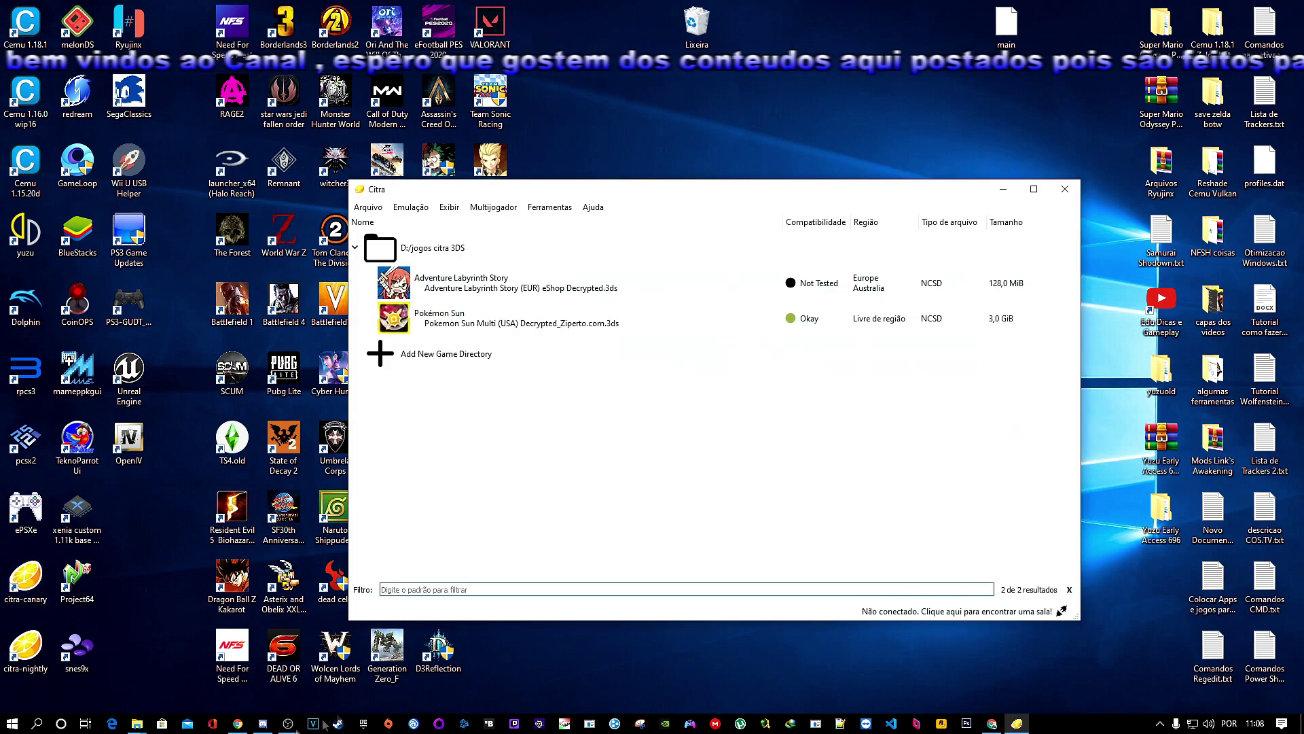
{"action": "left_click_drag", "start_coordinate": [732, 197], "coordinate": [673, 218]}
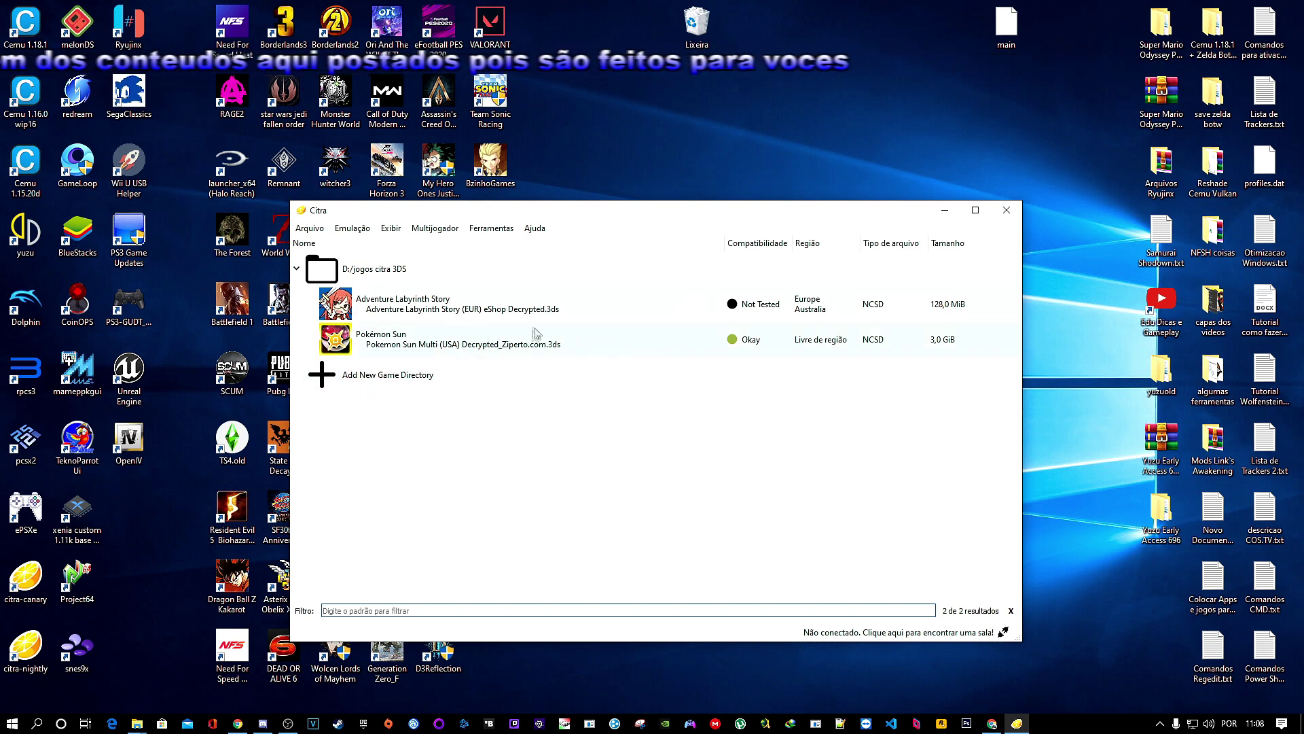
{"action": "right_click", "coordinate": [550, 342]}
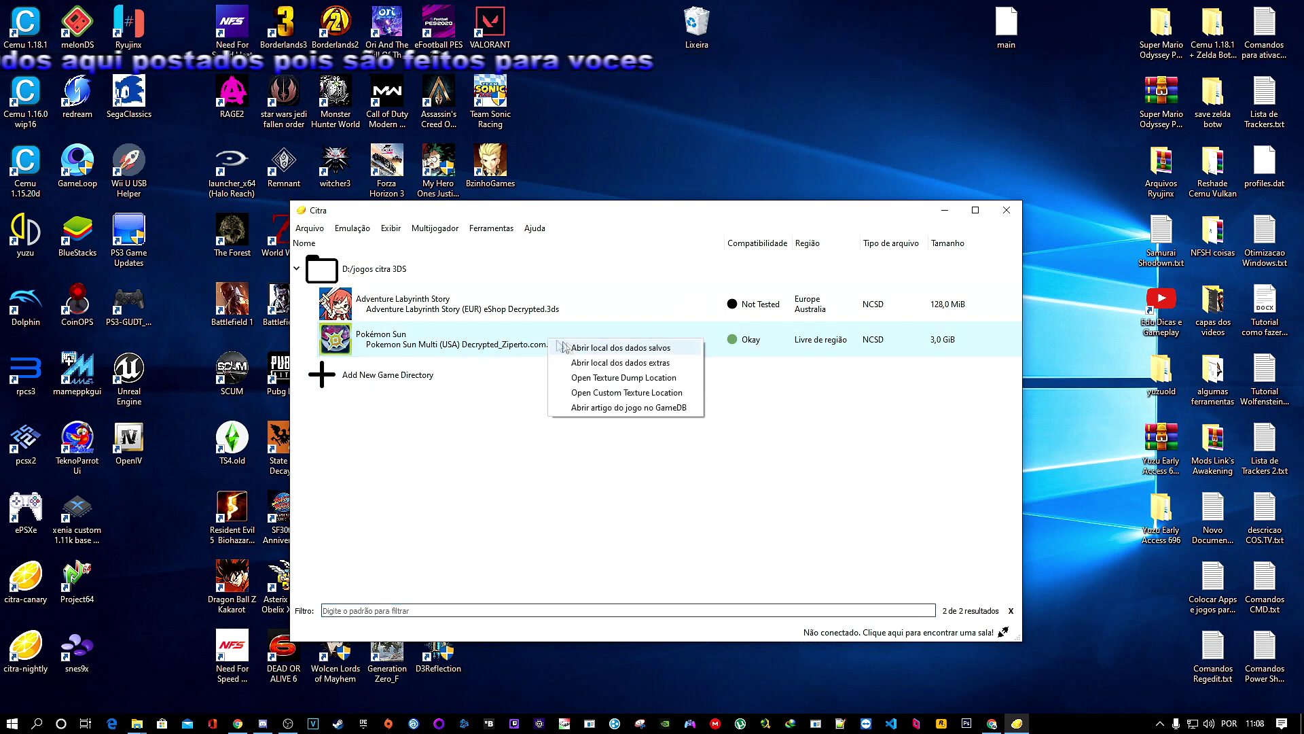
{"action": "left_click", "coordinate": [646, 350]}
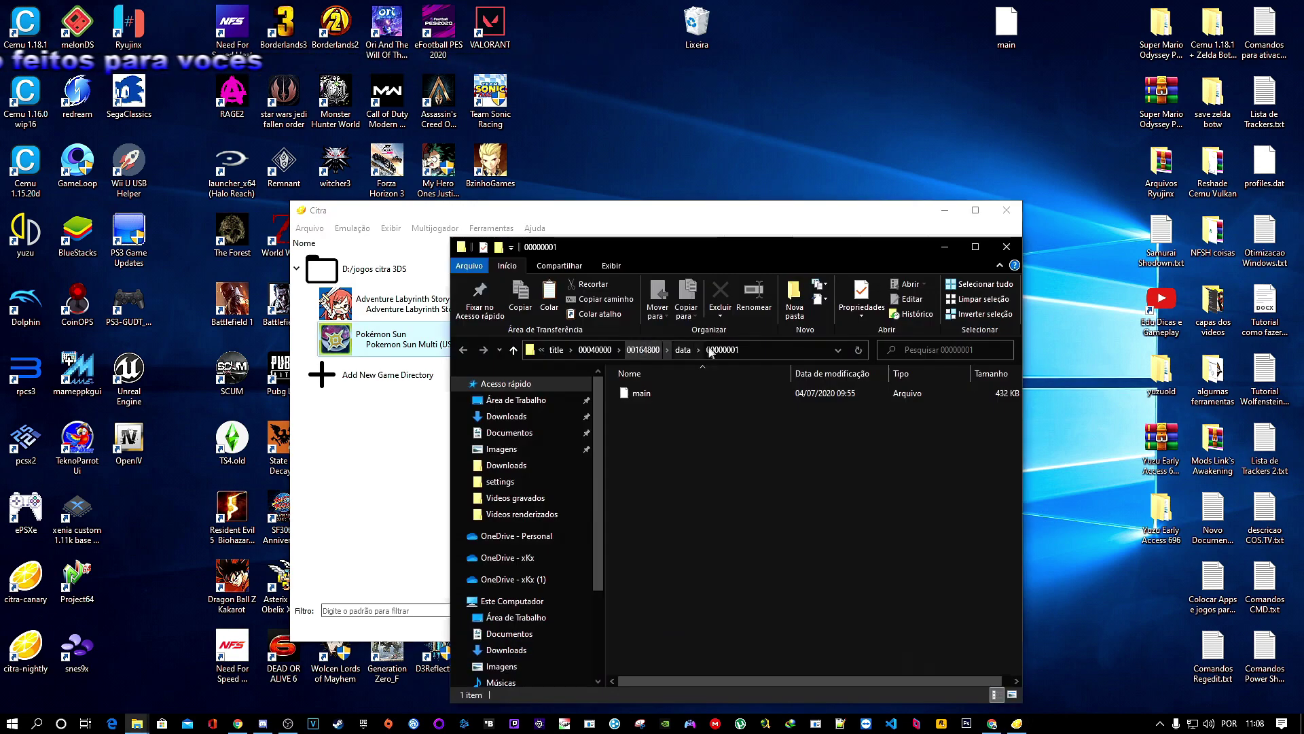
{"action": "left_click_drag", "start_coordinate": [780, 248], "coordinate": [674, 231]}
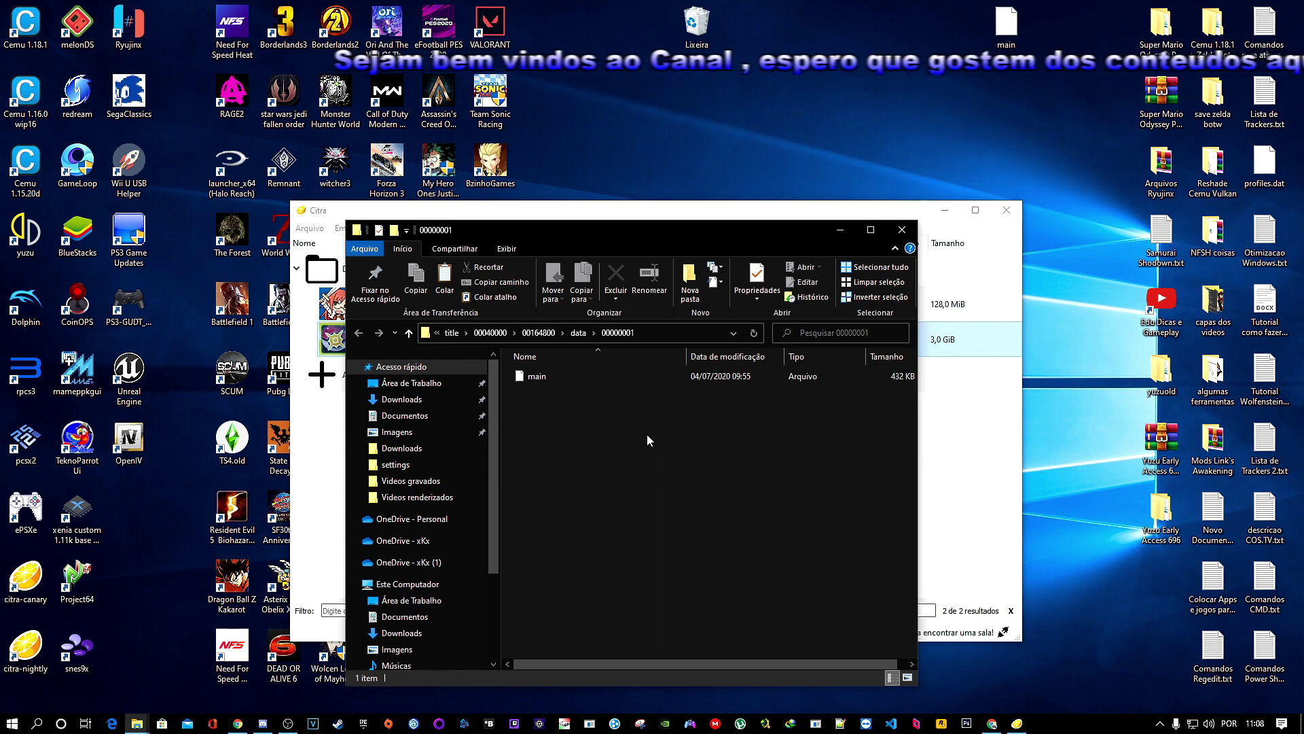
Copy the Pokémon Sun save file main and minimize the save folder and Citra windows.
{"action": "right_click", "coordinate": [584, 376]}
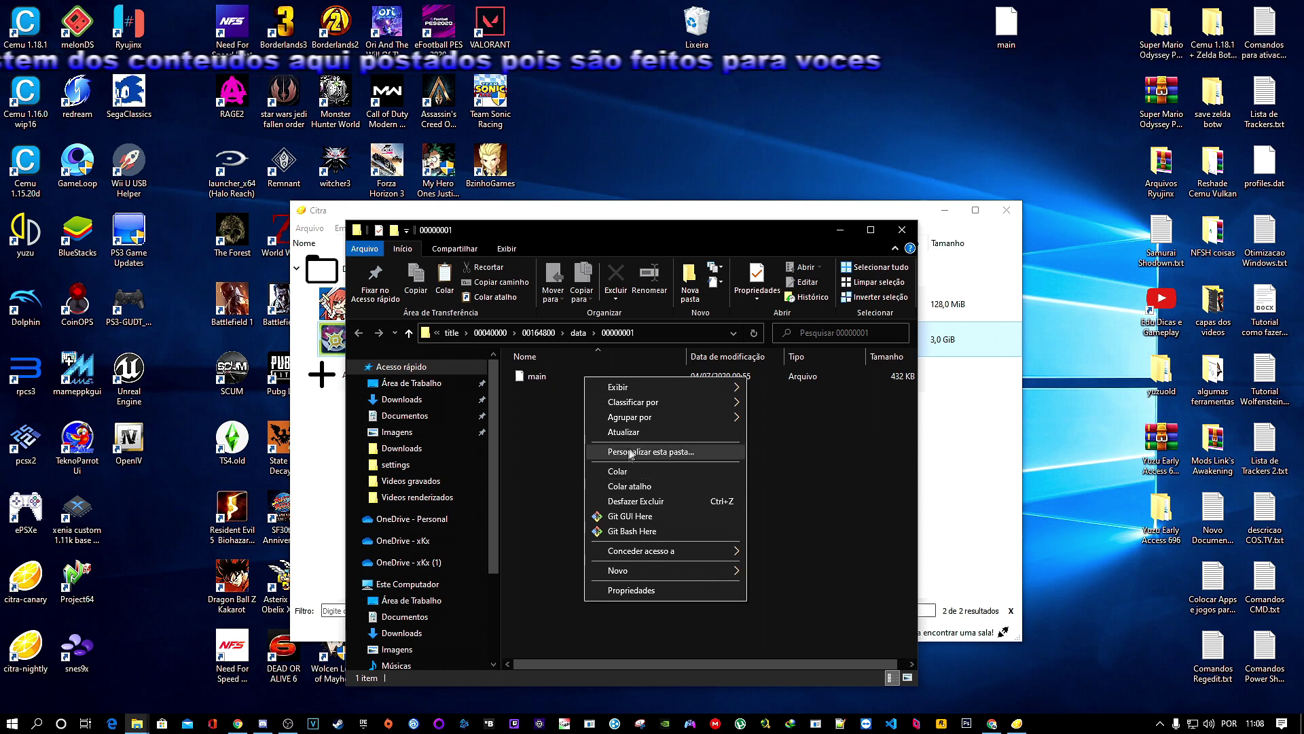
{"action": "left_click", "coordinate": [544, 378]}
{"action": "right_click", "coordinate": [544, 378]}
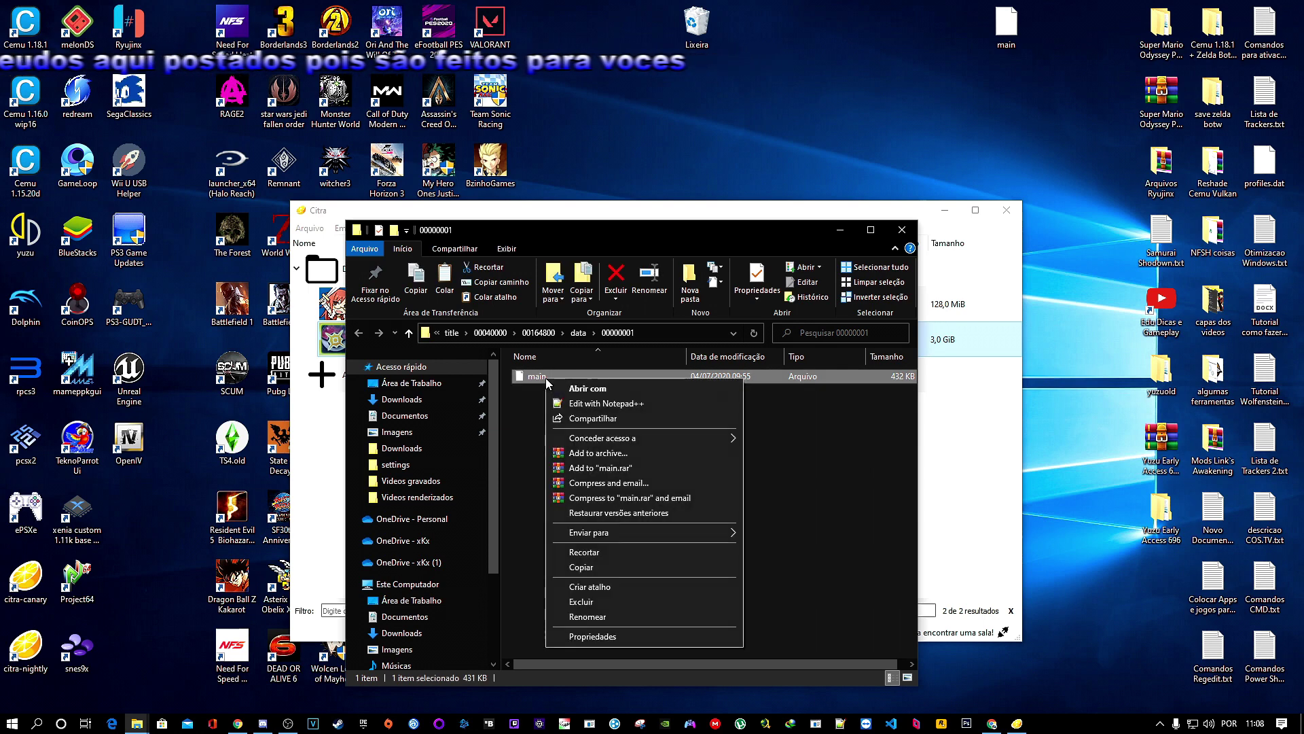
{"action": "left_click", "coordinate": [584, 567]}
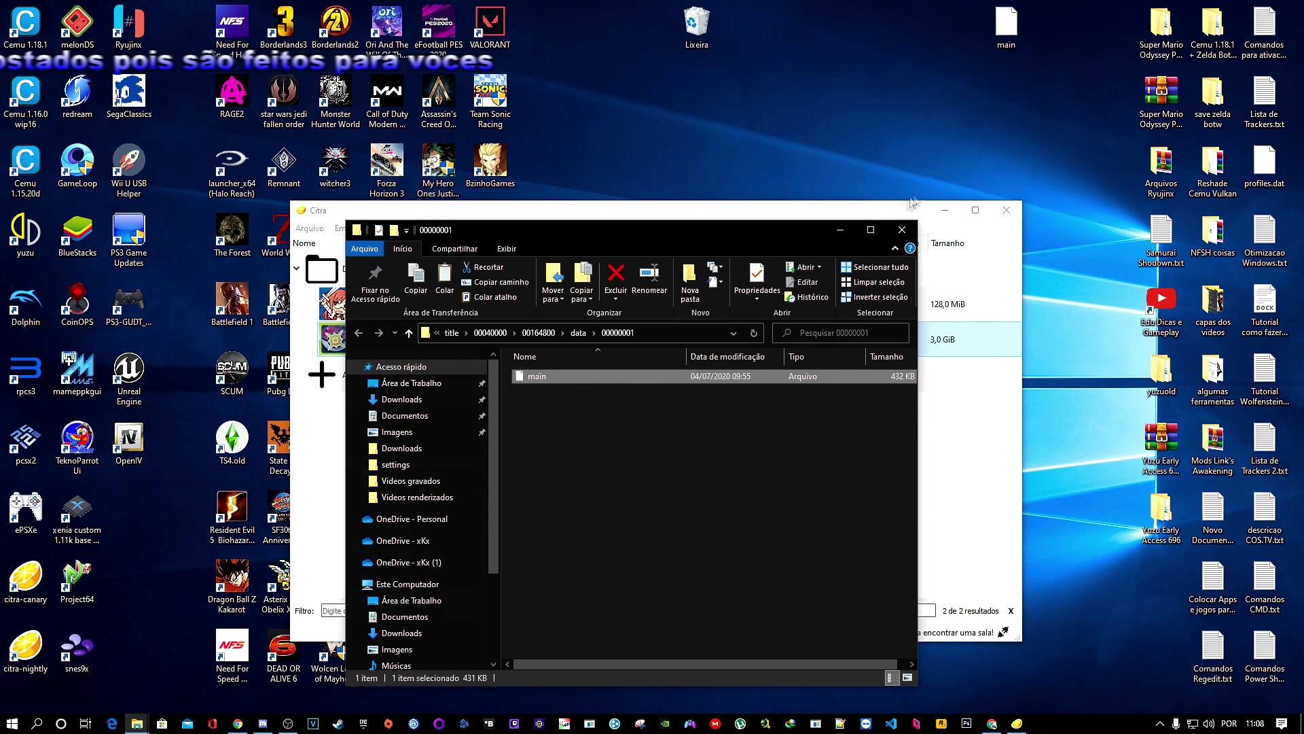
{"action": "left_click", "coordinate": [843, 231]}
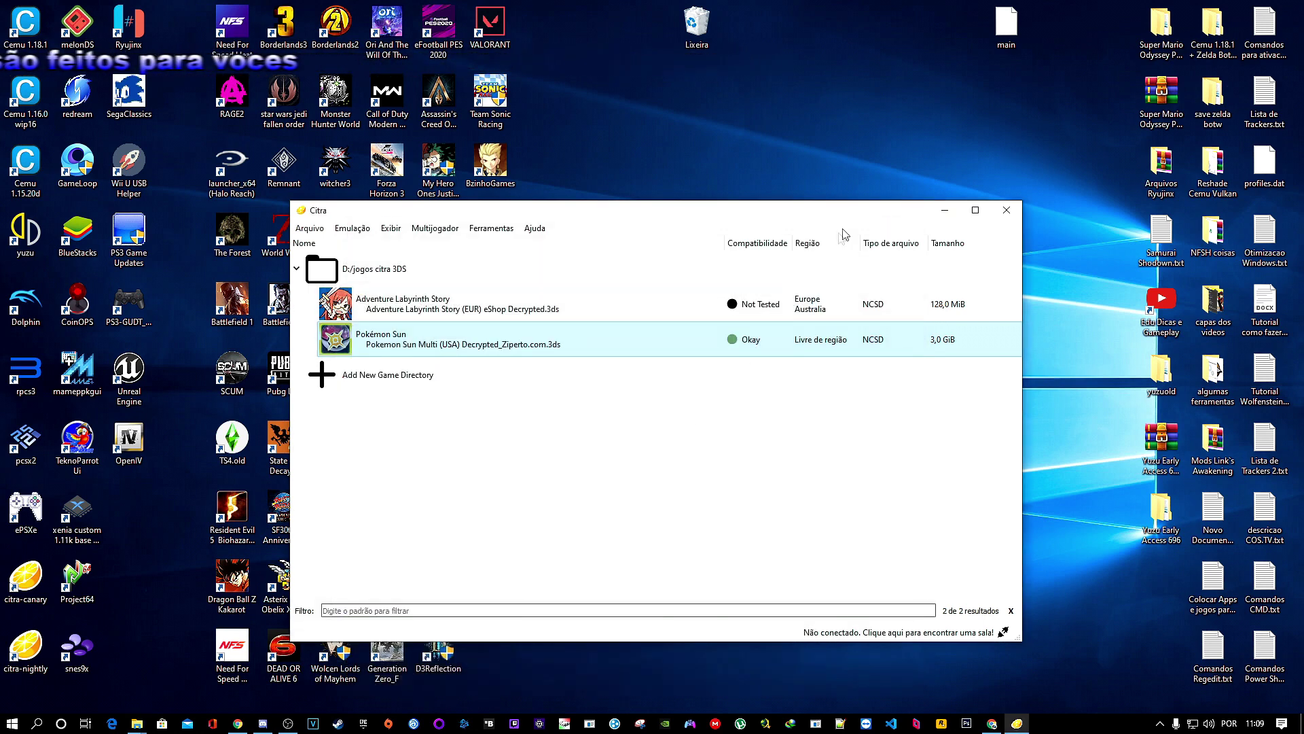
{"action": "left_click", "coordinate": [946, 211]}
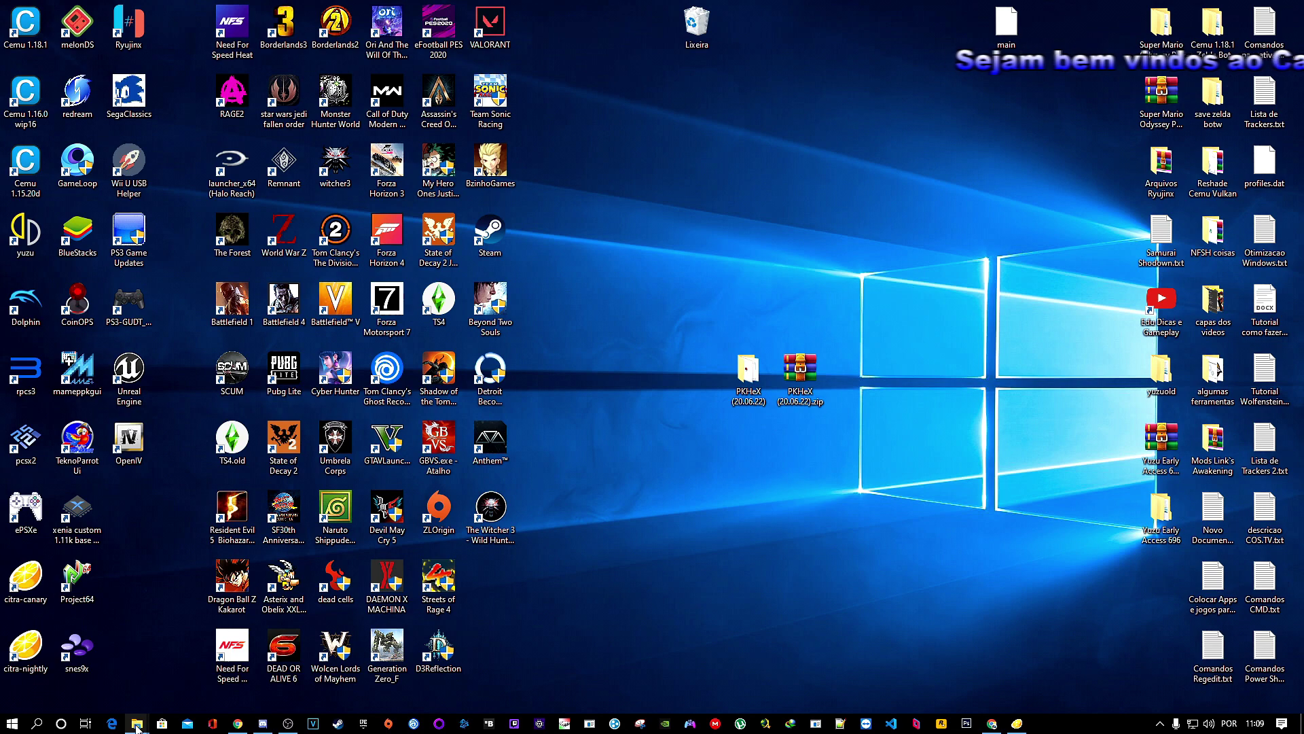
Launch PKHeX.exe from the restored PKHeX (20.06.22) folder and place the program and folder windows side by side.
{"action": "mouse_move", "coordinate": [137, 725]}
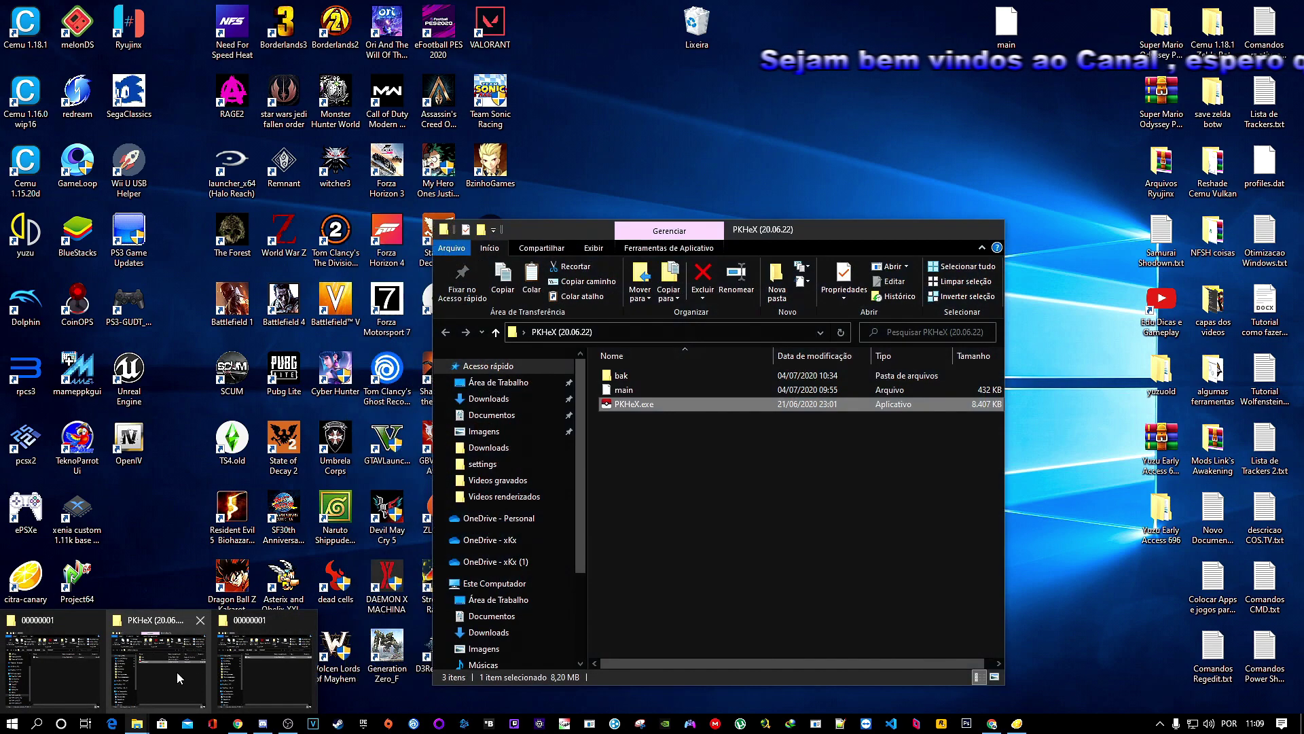
{"action": "left_click", "coordinate": [177, 672]}
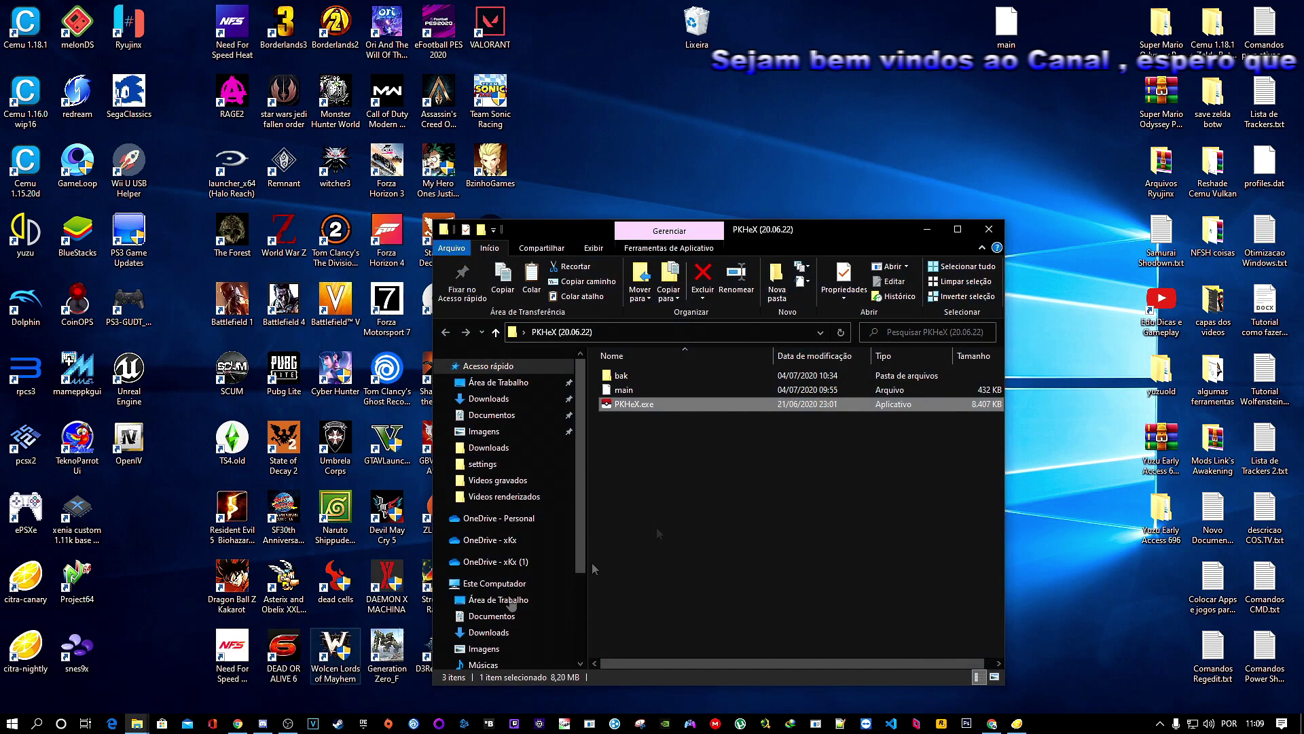
{"action": "double_click", "coordinate": [658, 404]}
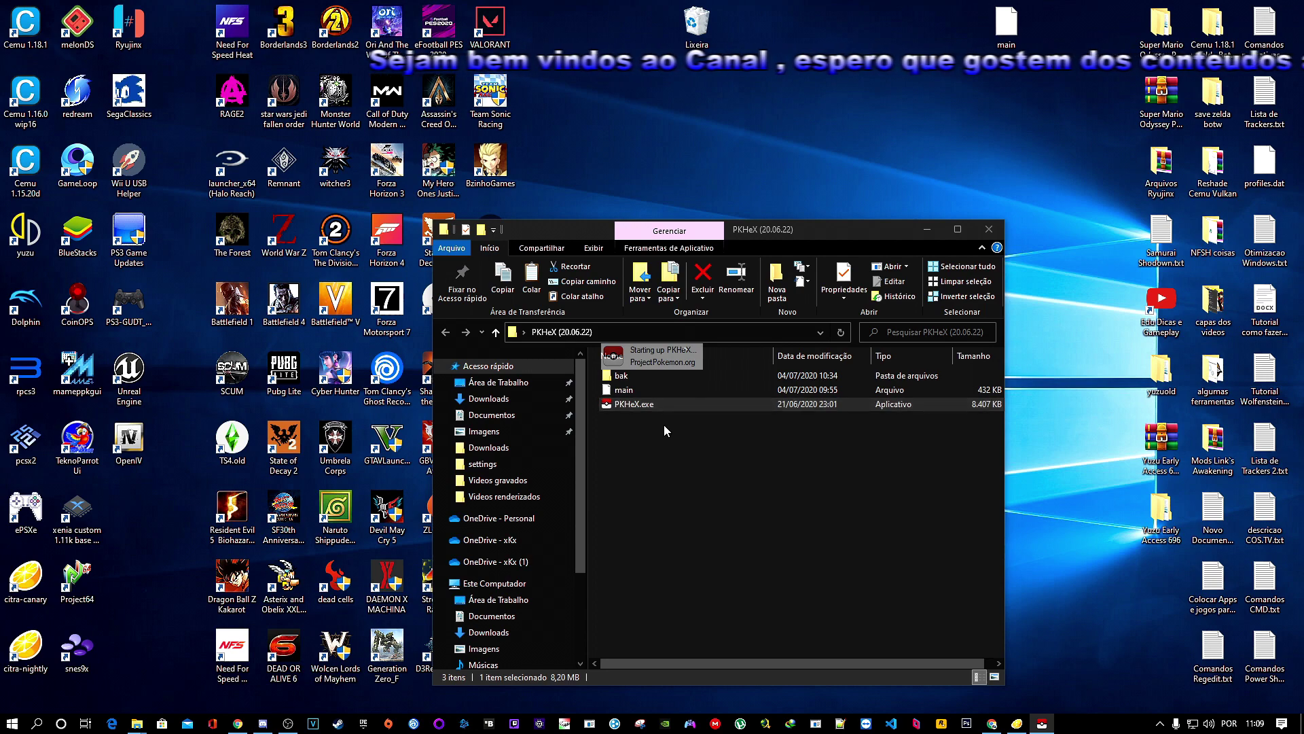
{"action": "left_click_drag", "start_coordinate": [687, 225], "coordinate": [383, 228]}
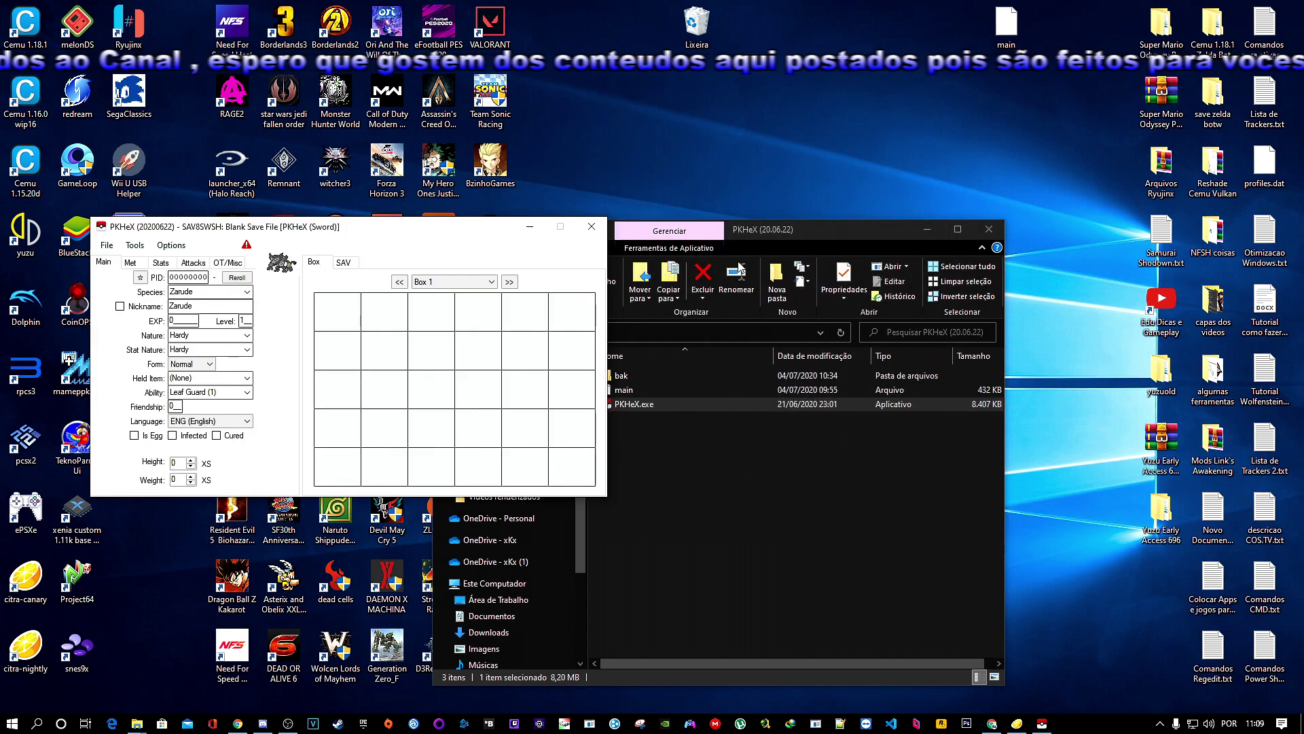
{"action": "left_click_drag", "start_coordinate": [818, 228], "coordinate": [1038, 221]}
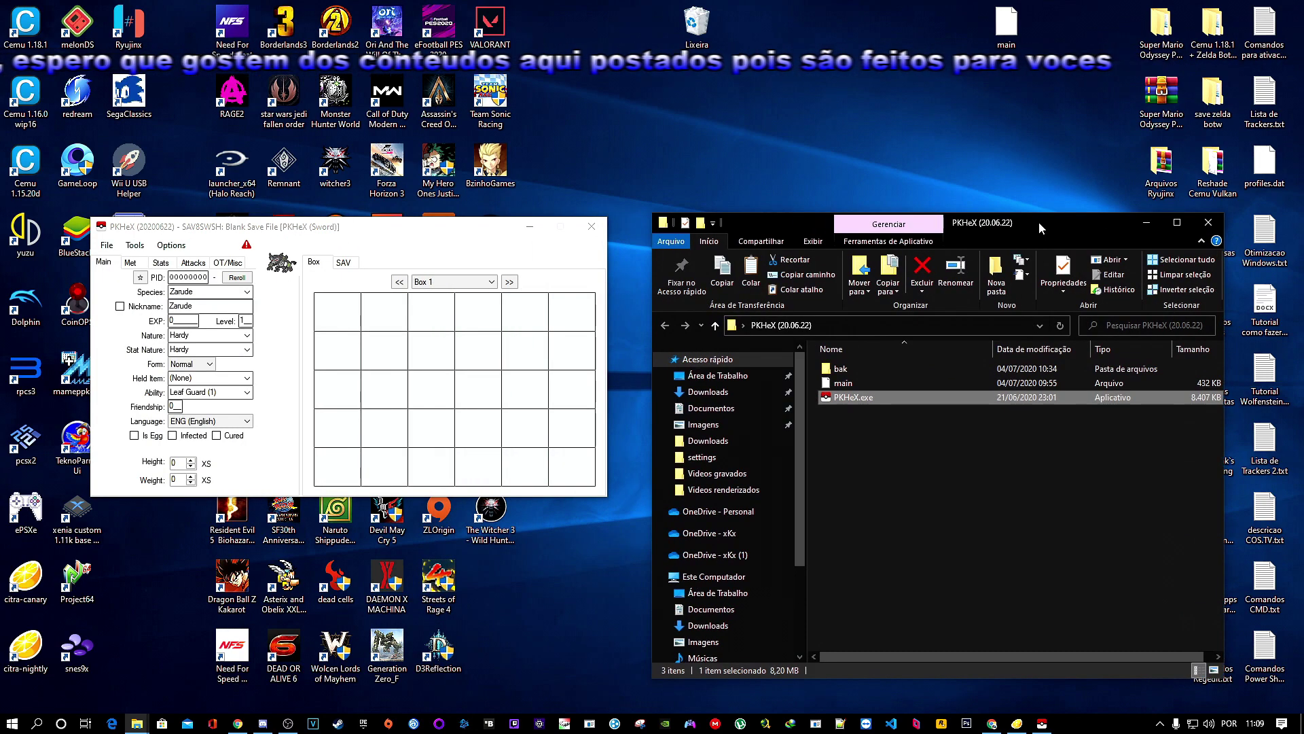
Load the save file main from the PKHeX (20.06.22) folder on the desktop into the save editor.
{"action": "left_click", "coordinate": [103, 246]}
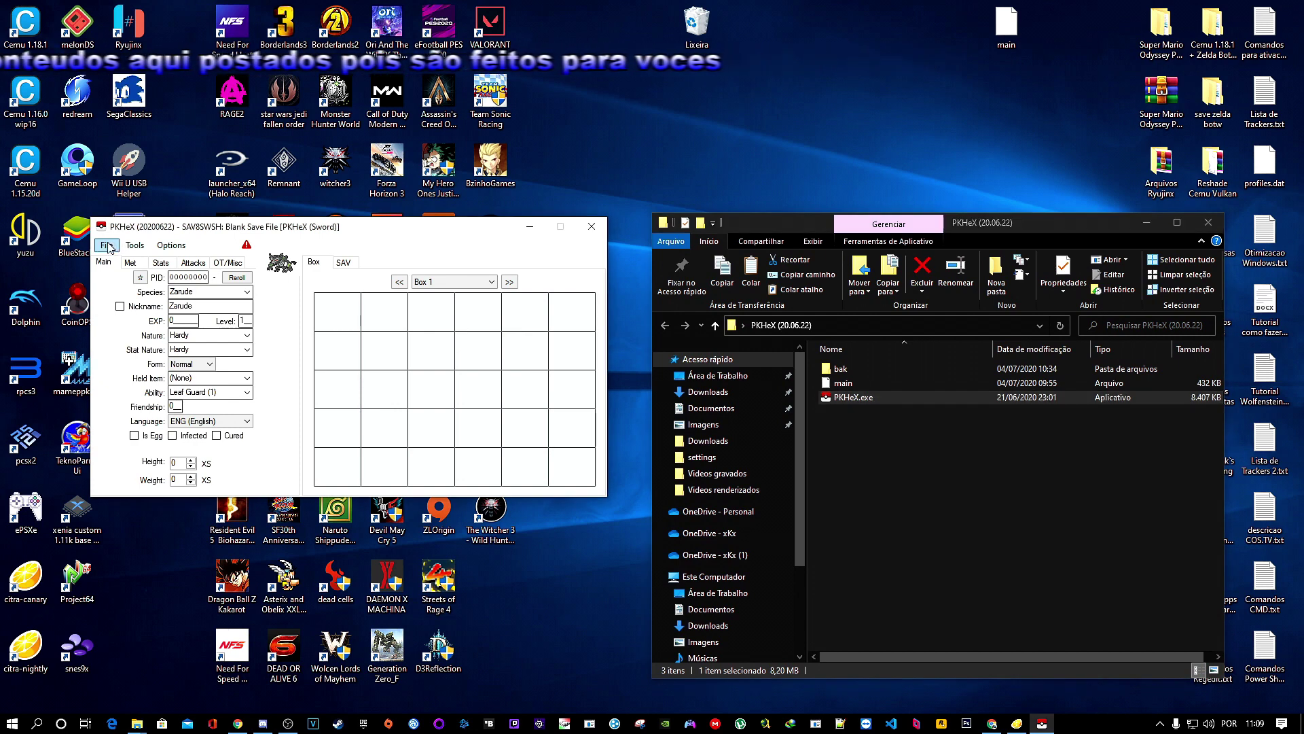
{"action": "left_click", "coordinate": [107, 246]}
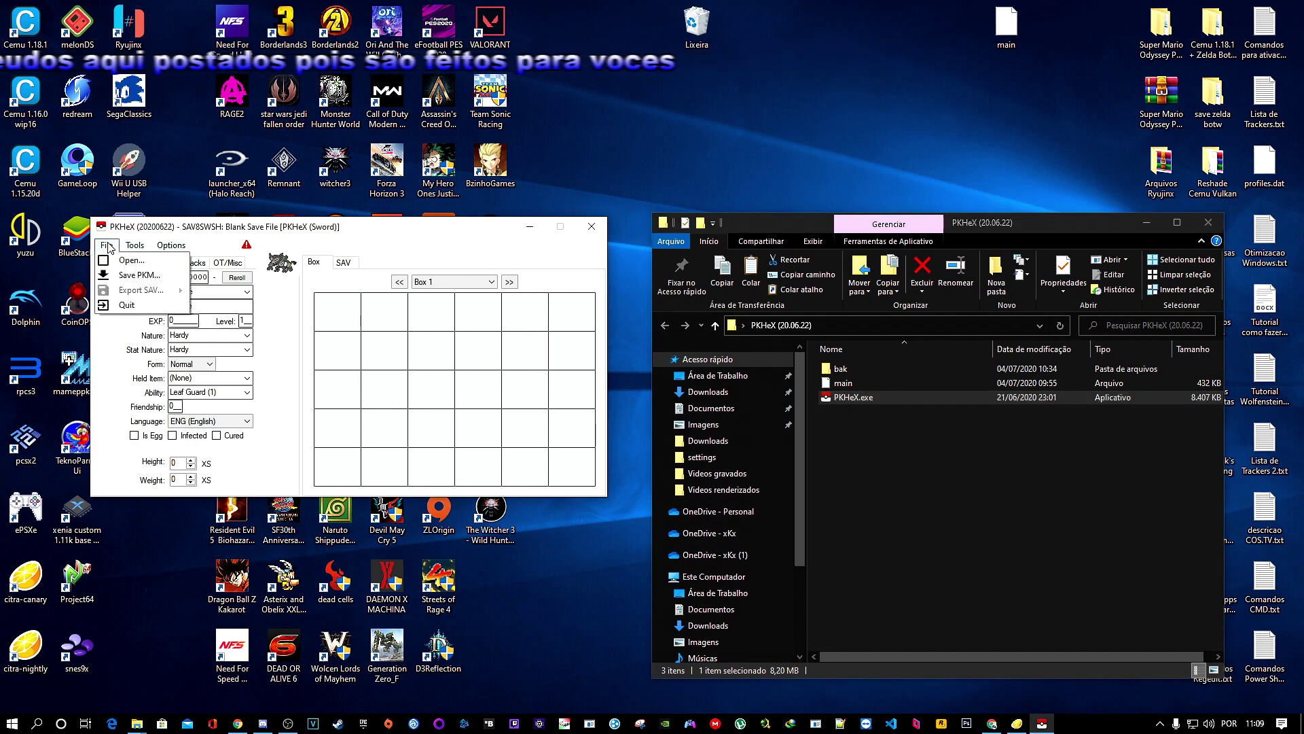
{"action": "left_click", "coordinate": [141, 264]}
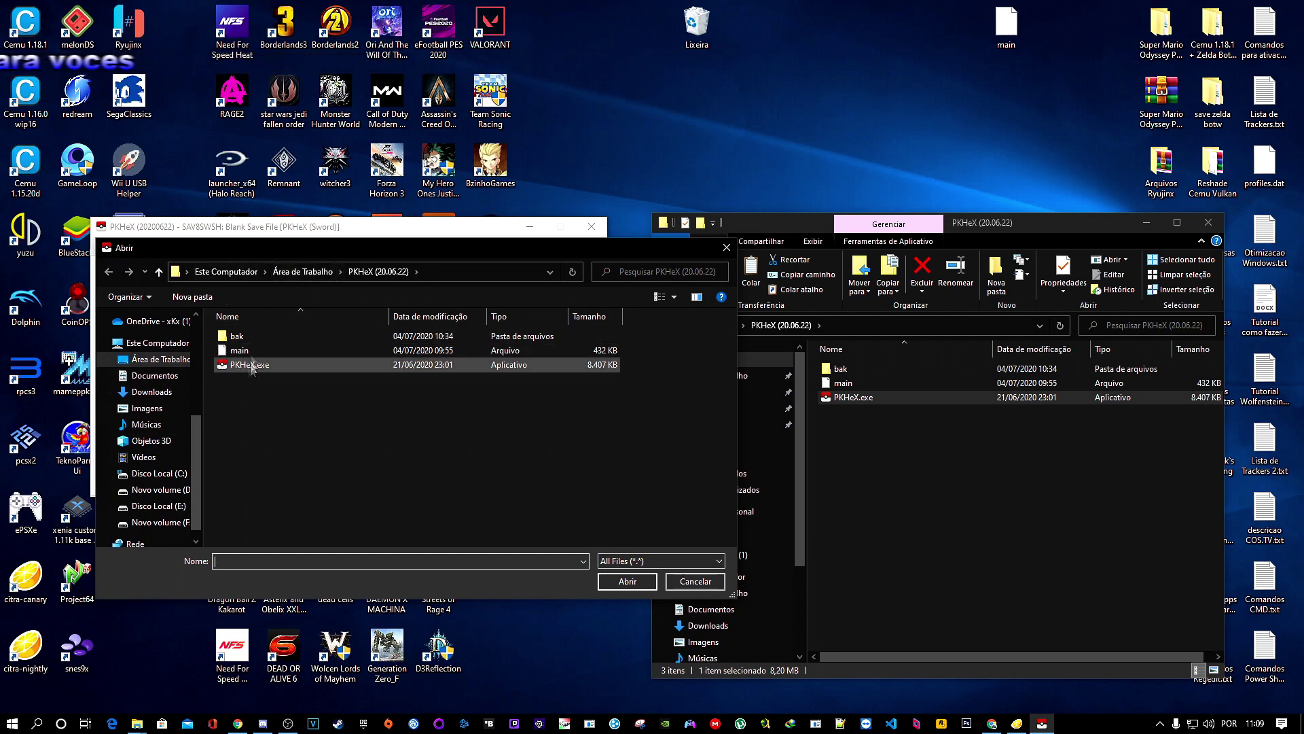
{"action": "left_click", "coordinate": [149, 488]}
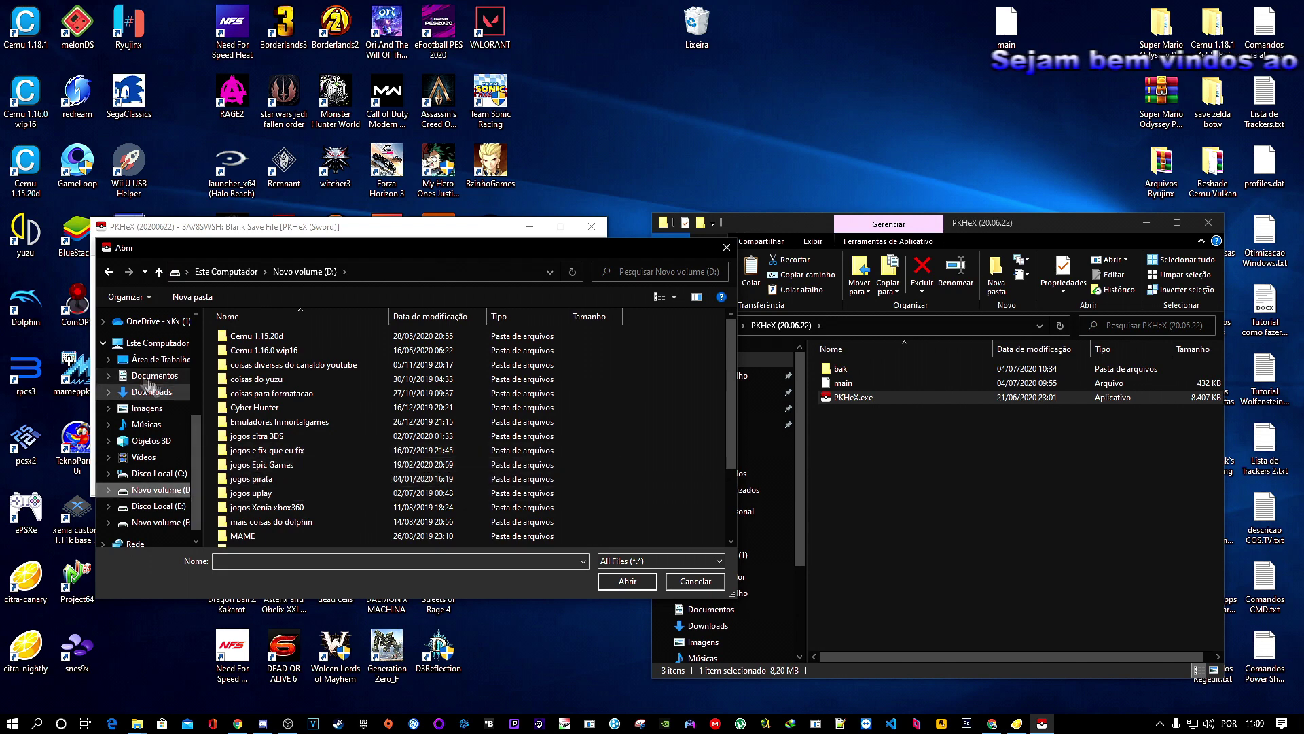
{"action": "left_click", "coordinate": [148, 360]}
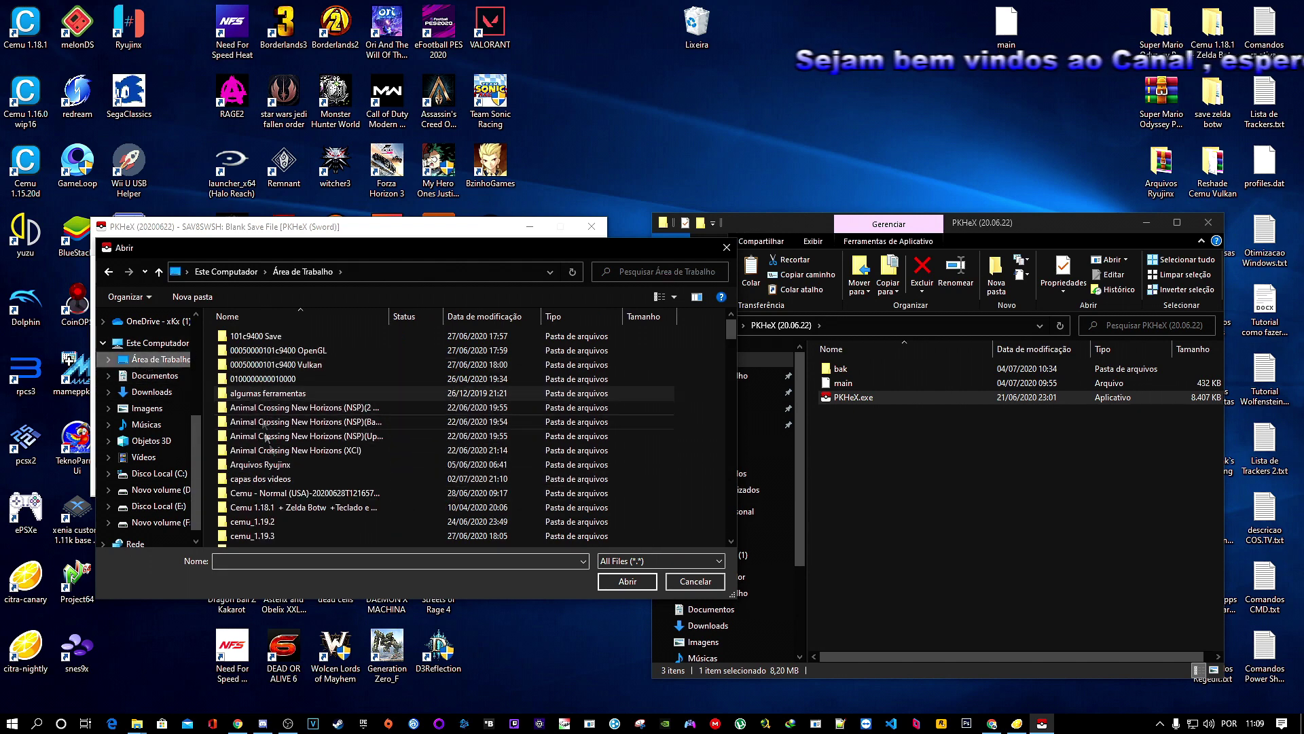
{"action": "scroll", "coordinate": [275, 462], "scroll_direction": "down", "scroll_amount": 10}
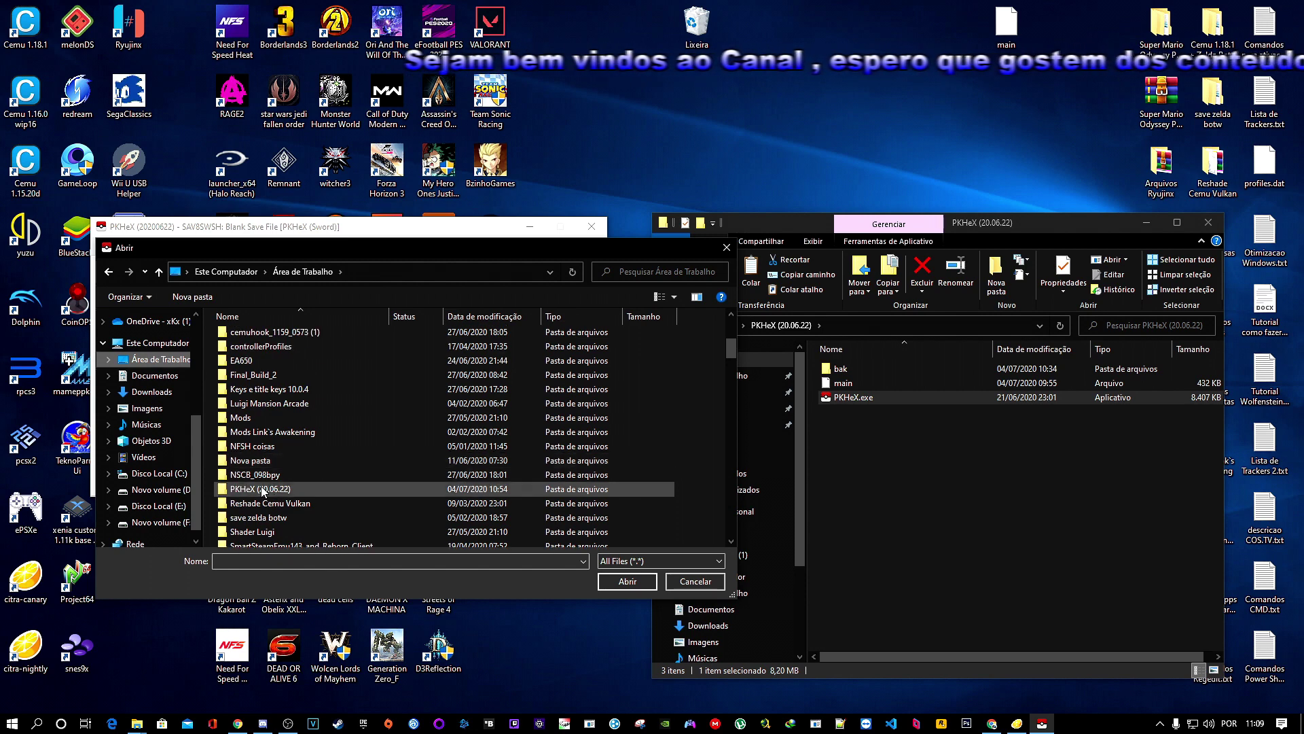
{"action": "double_click", "coordinate": [261, 484]}
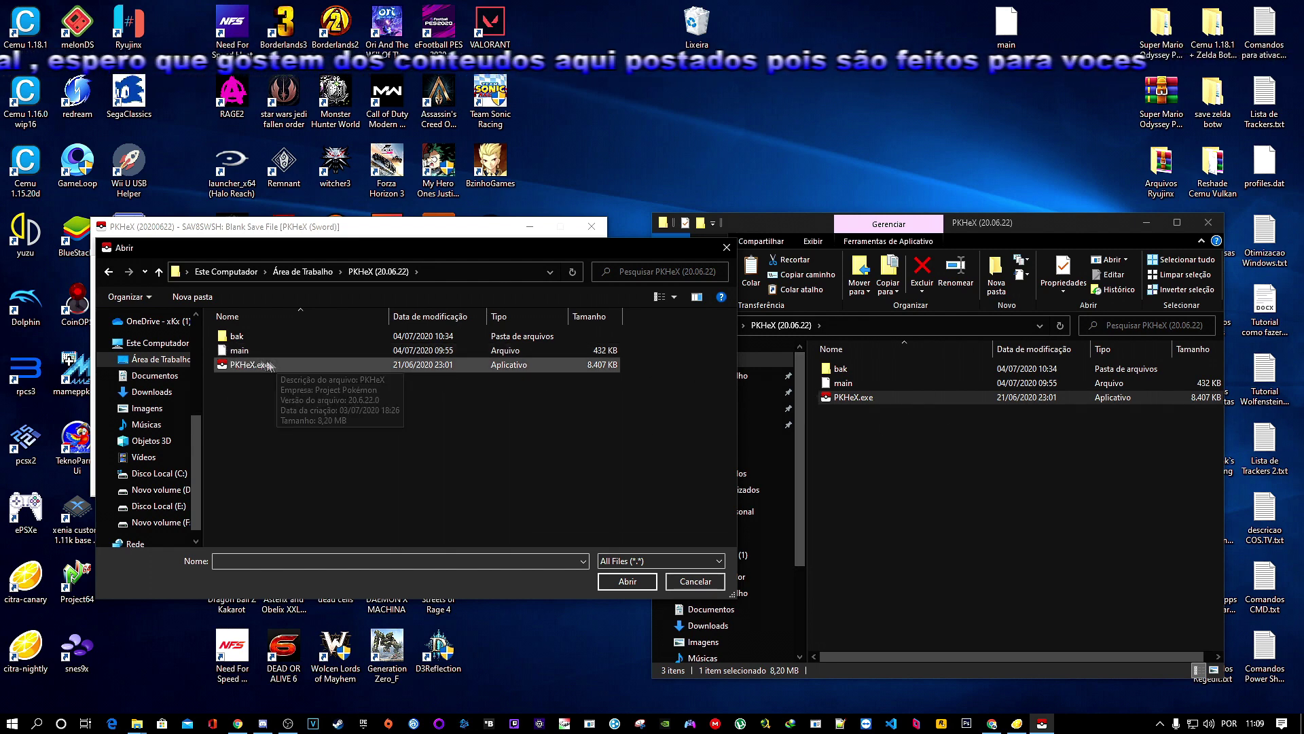
{"action": "left_click", "coordinate": [234, 350]}
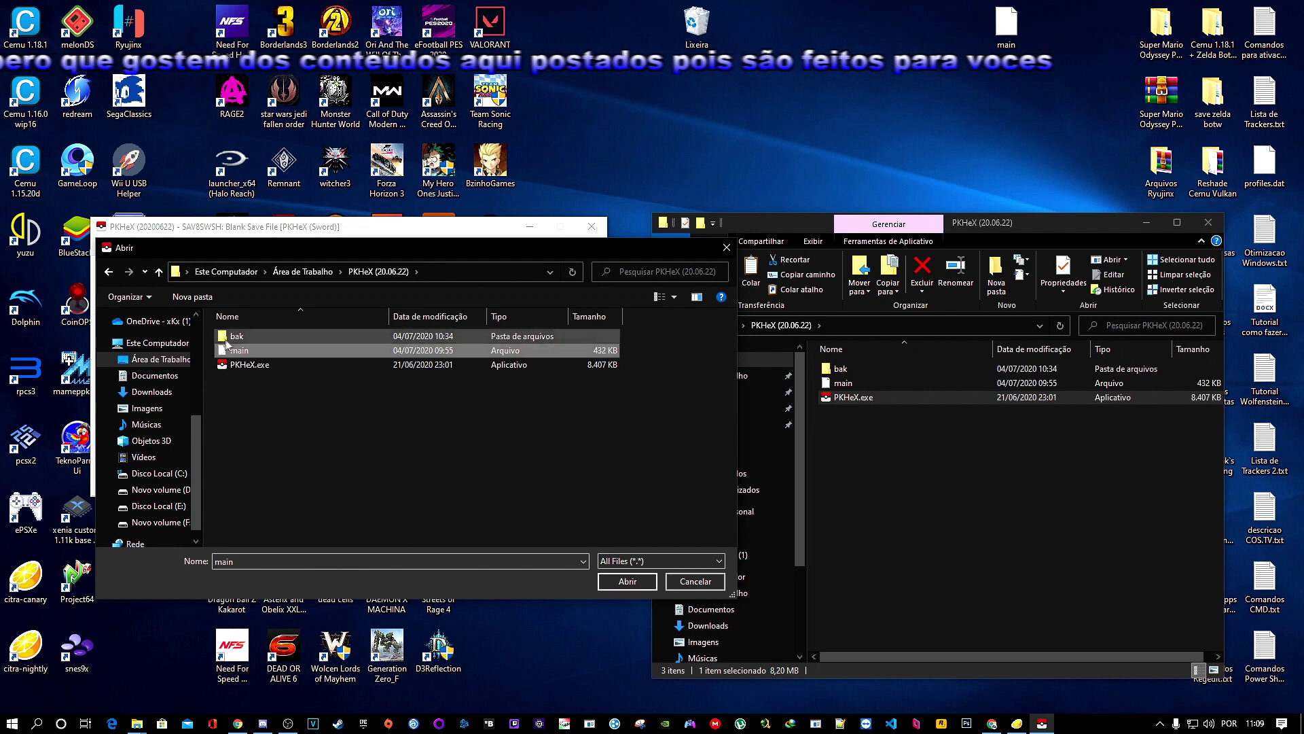
{"action": "left_click", "coordinate": [618, 582]}
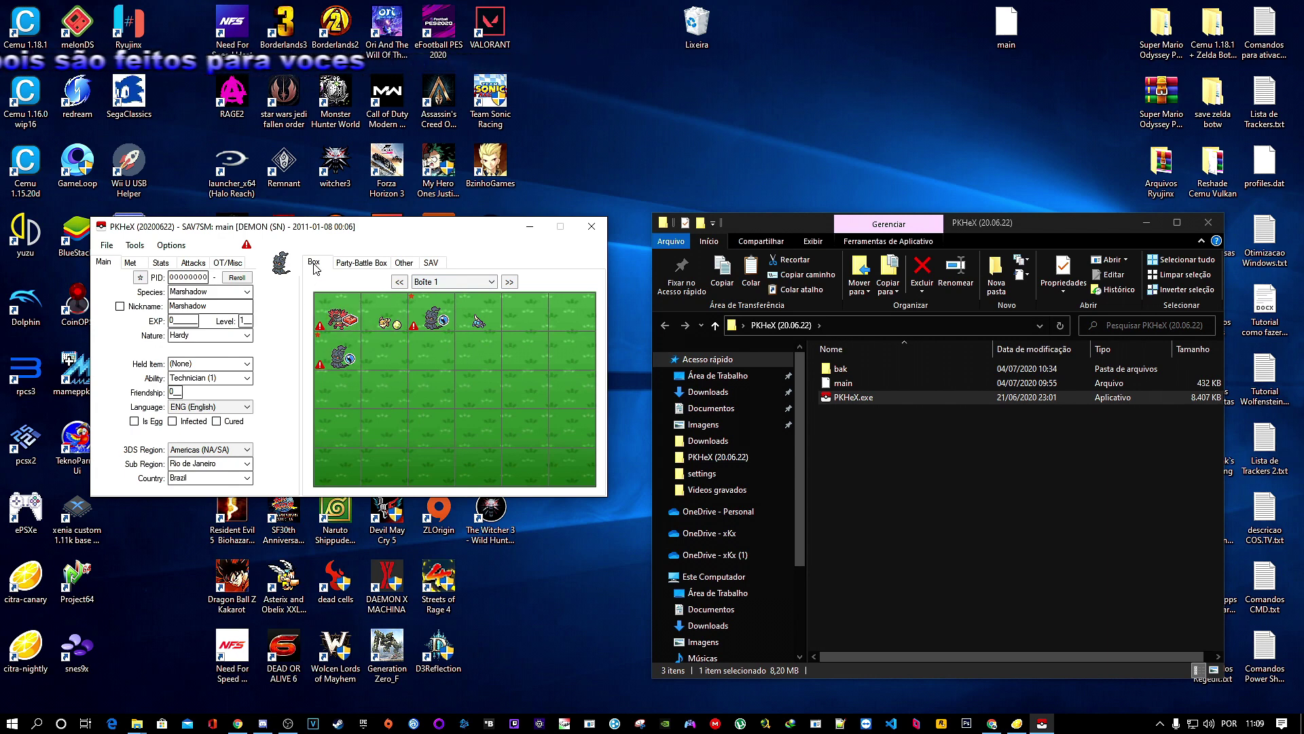
Look over the party Pokémon and delete both Marshadow from the box Boîte 1.
{"action": "left_click", "coordinate": [360, 263]}
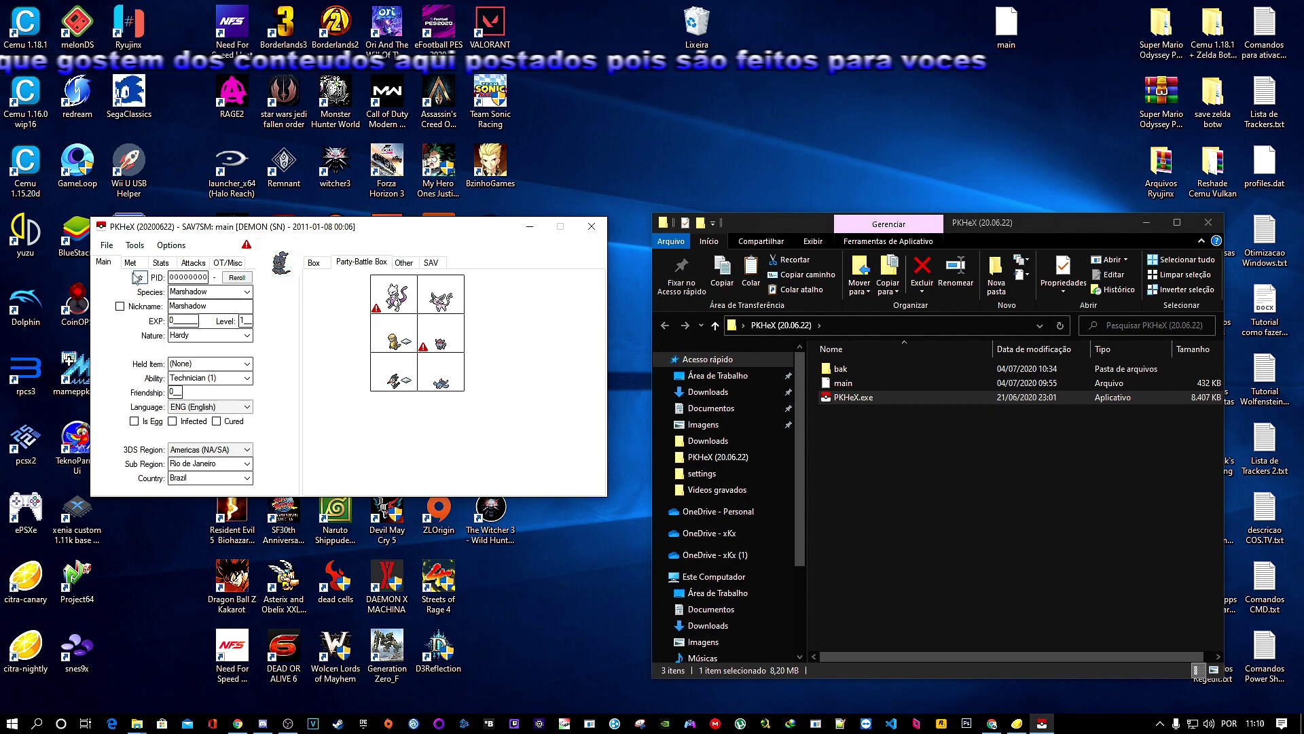
{"action": "left_click", "coordinate": [315, 263]}
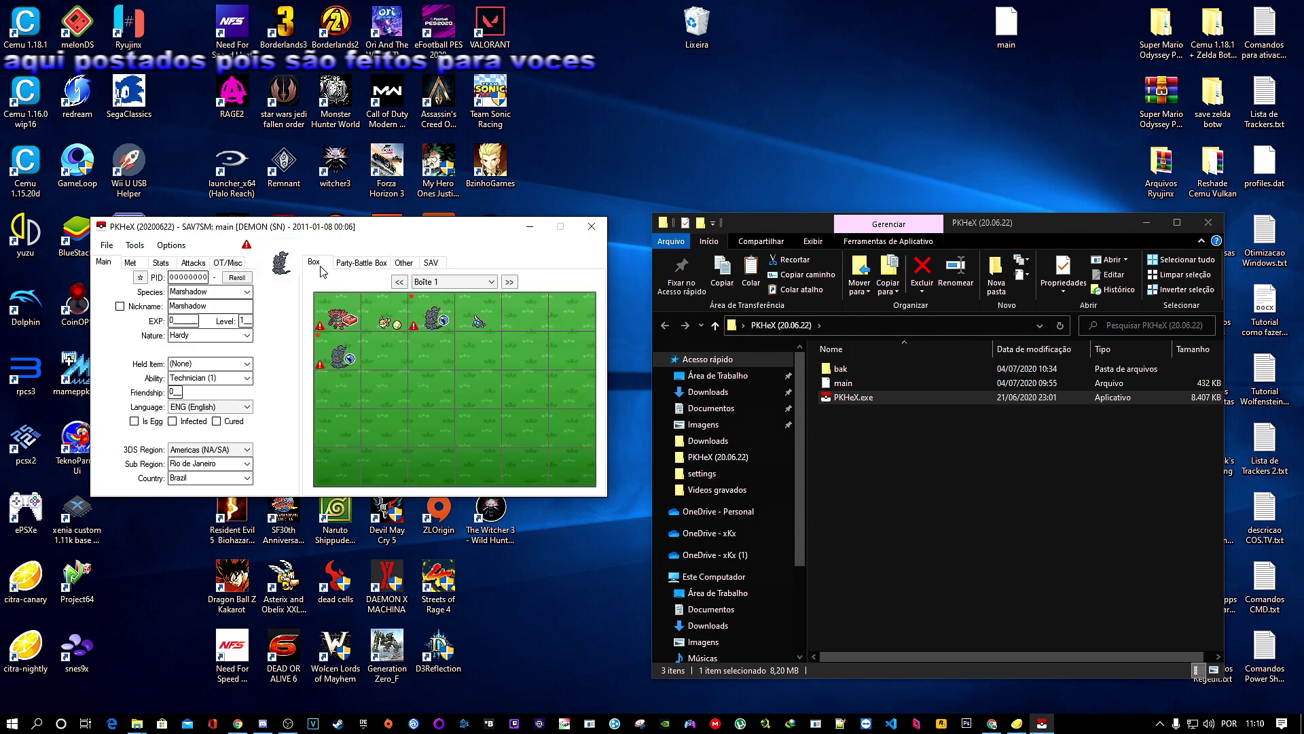
{"action": "right_click", "coordinate": [427, 324]}
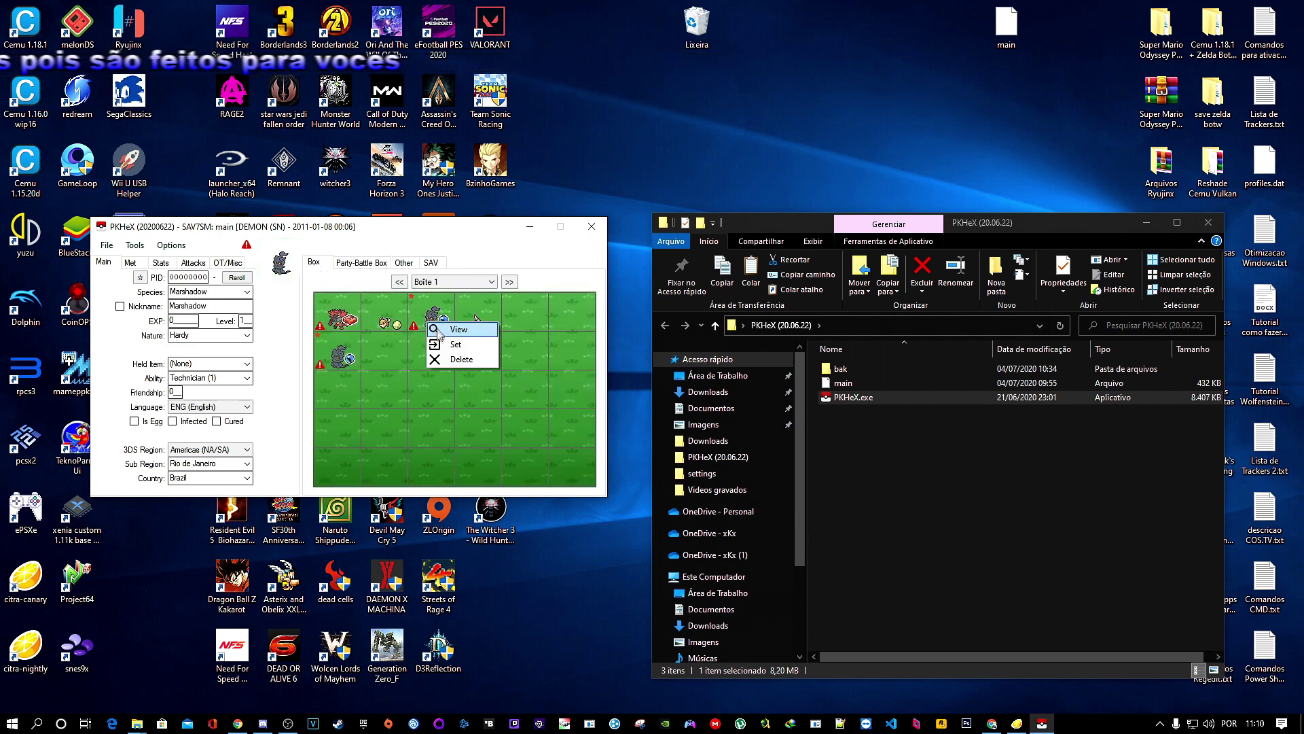
{"action": "left_click", "coordinate": [462, 360]}
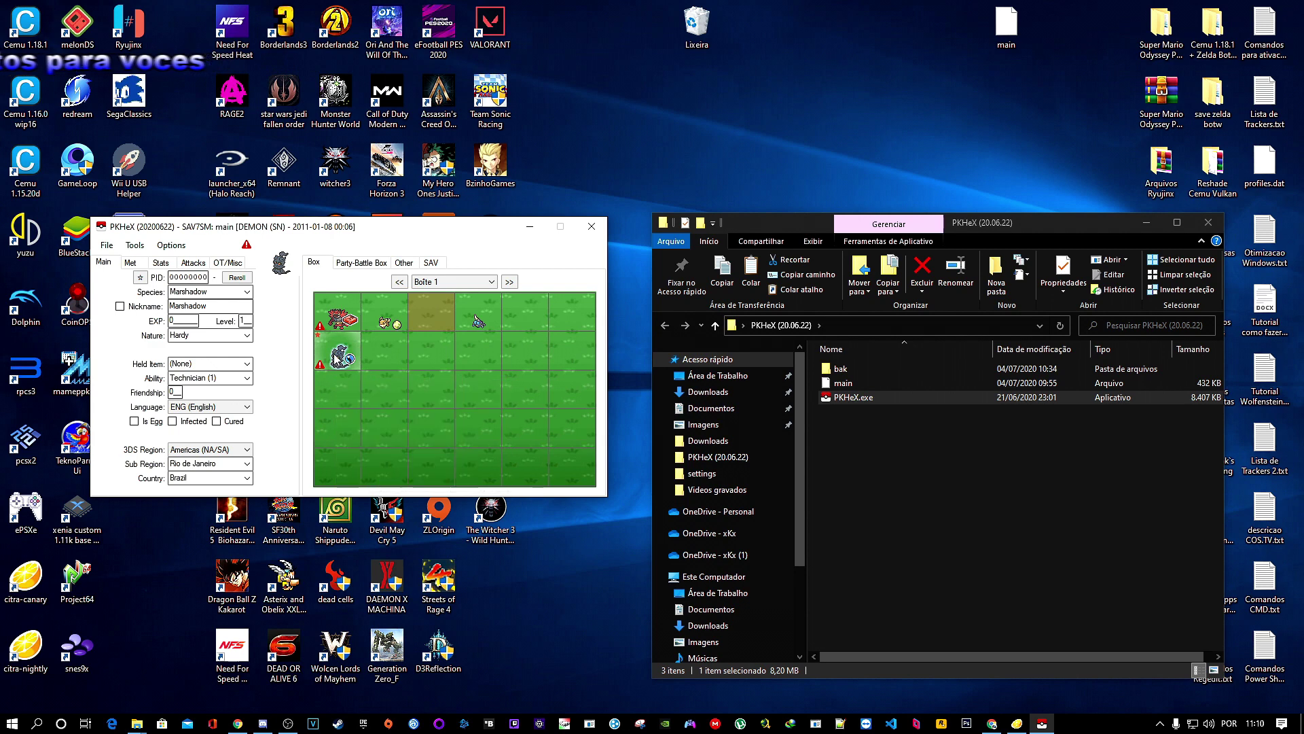
{"action": "right_click", "coordinate": [337, 354]}
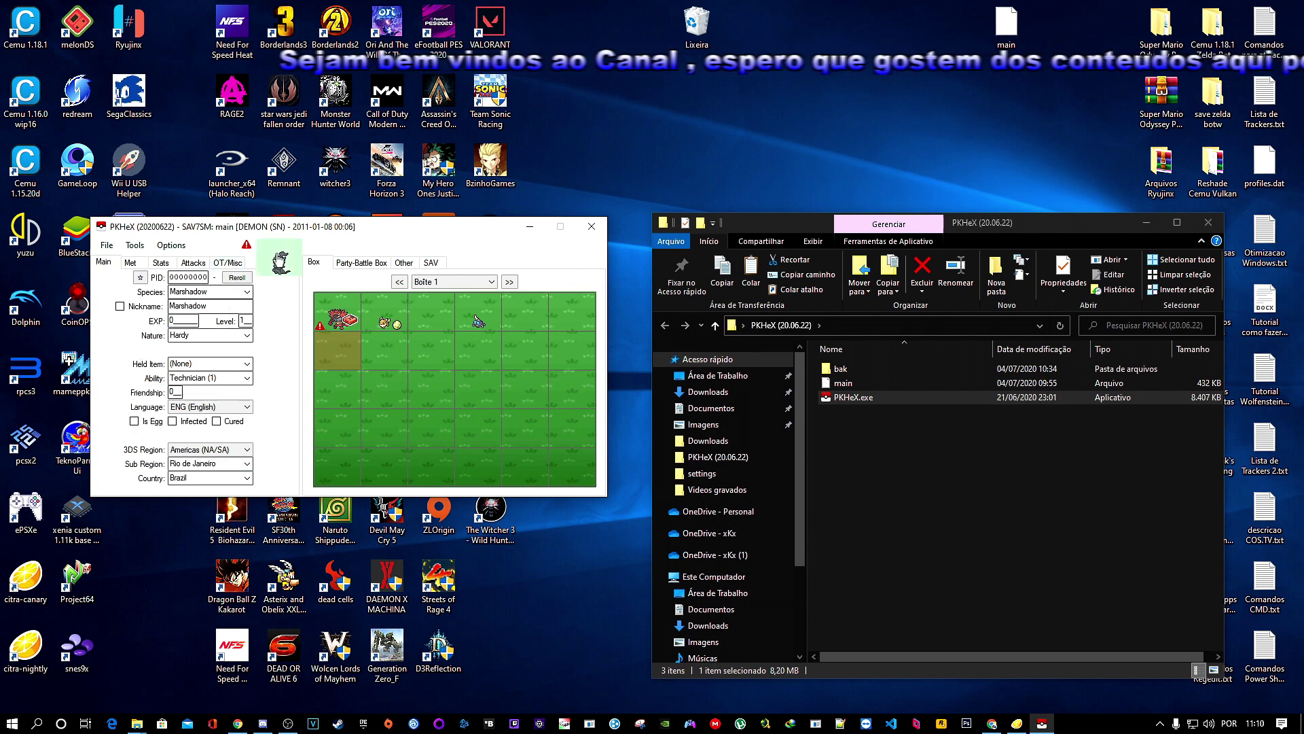
Examine the legality report for the Marshadow loaded in the Pokémon editor.
{"action": "left_click", "coordinate": [246, 245]}
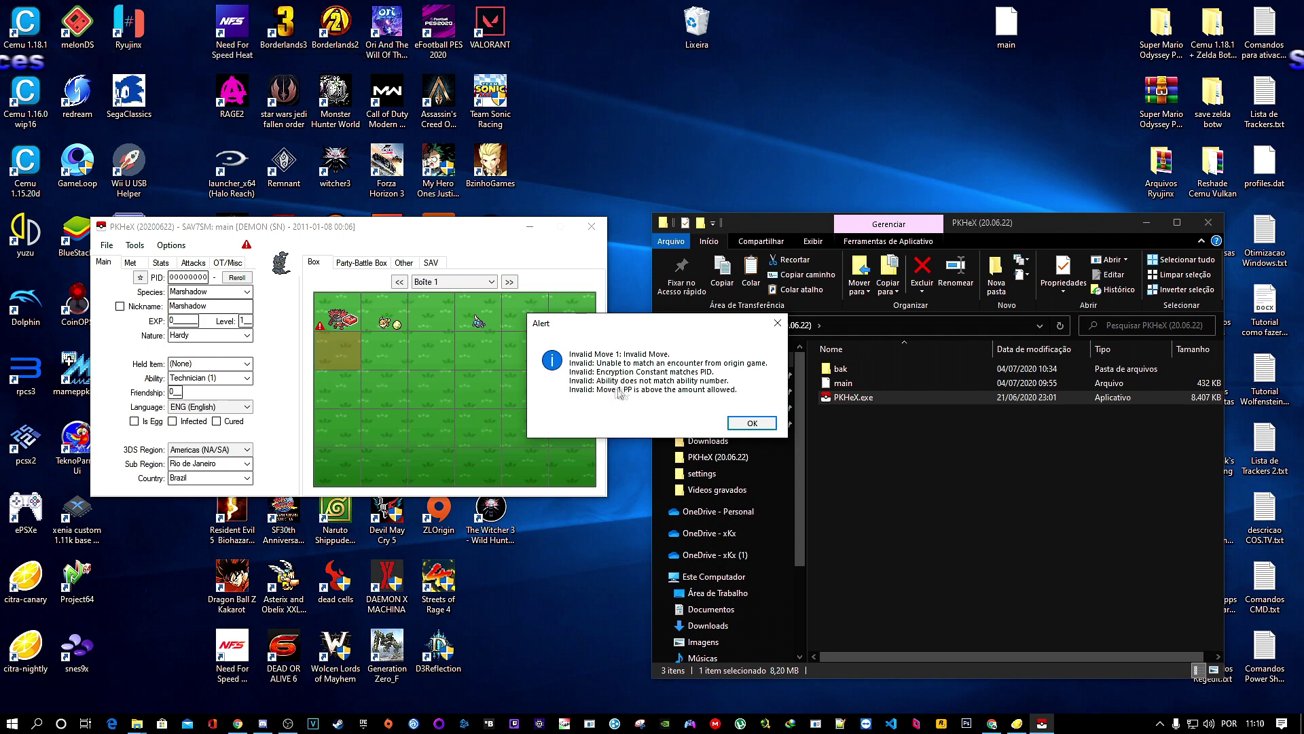
{"action": "left_click", "coordinate": [752, 423]}
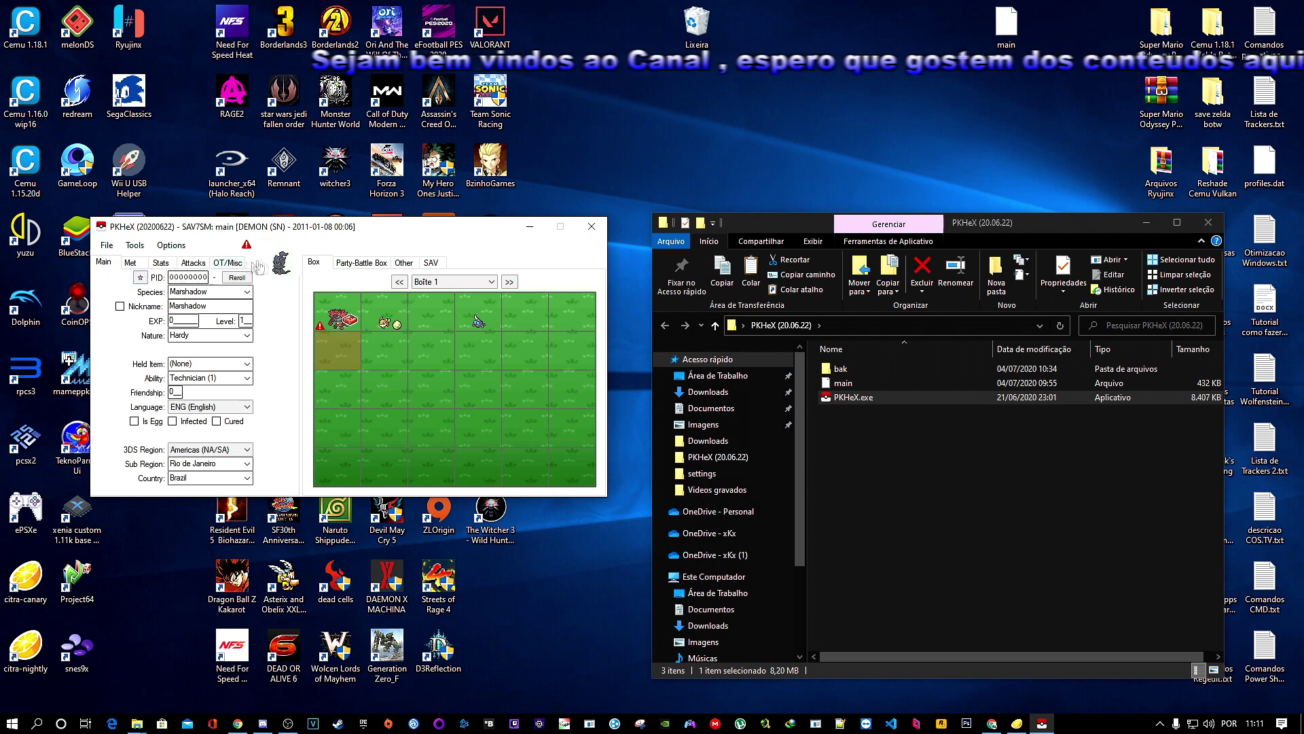
{"action": "left_click", "coordinate": [281, 262]}
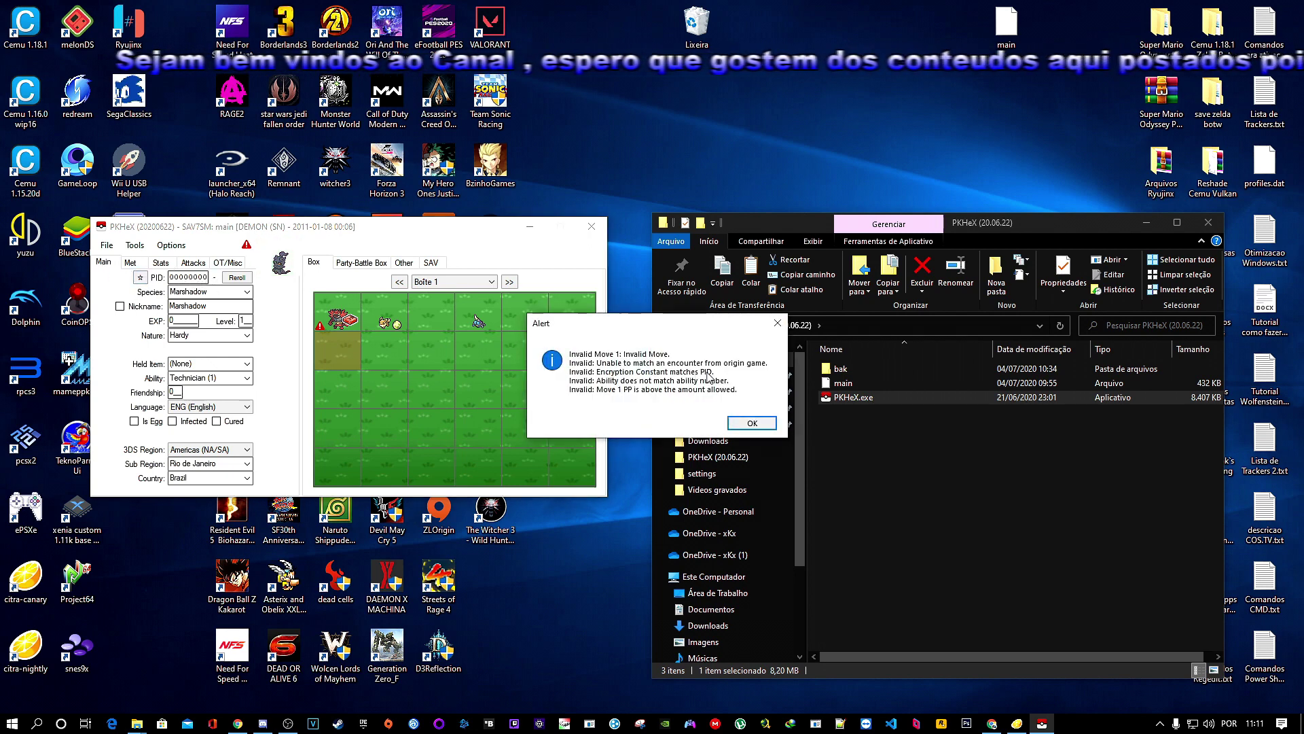
{"action": "left_click", "coordinate": [747, 422]}
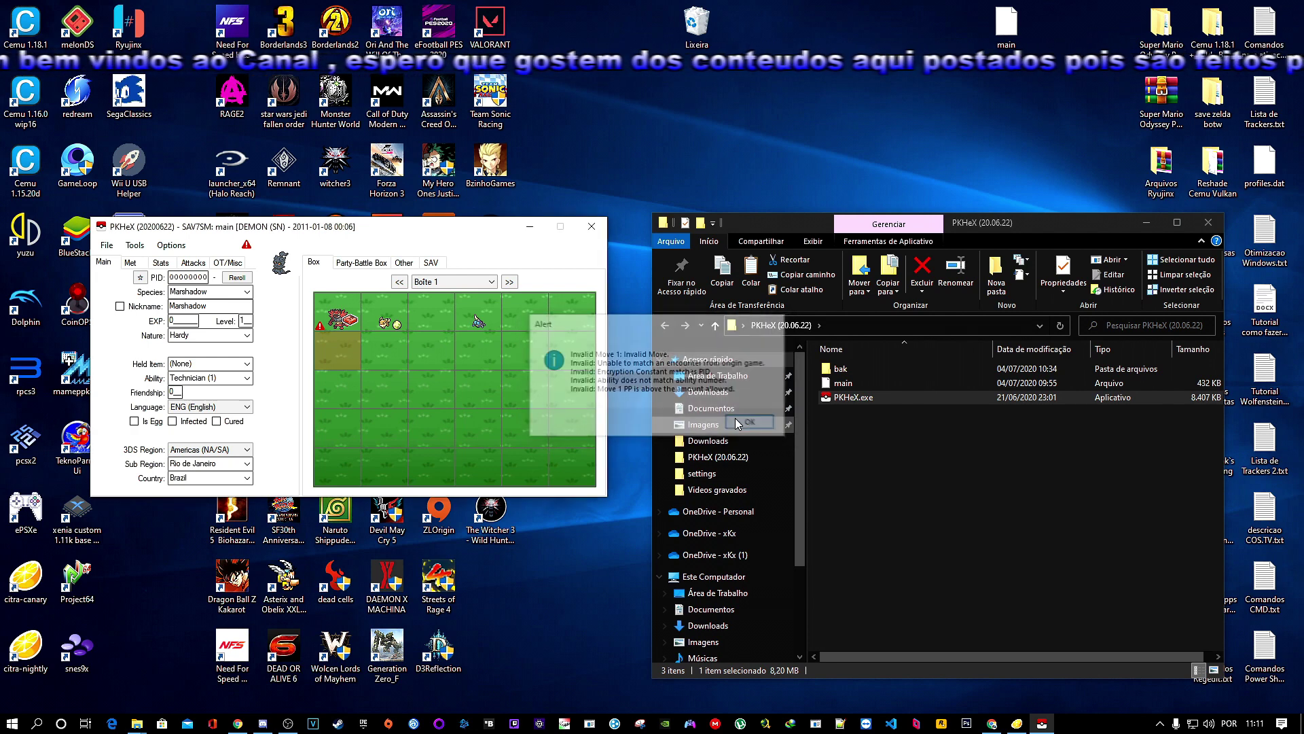
Make the Marshadow shiny and recheck its legality report.
{"action": "left_click", "coordinate": [141, 279]}
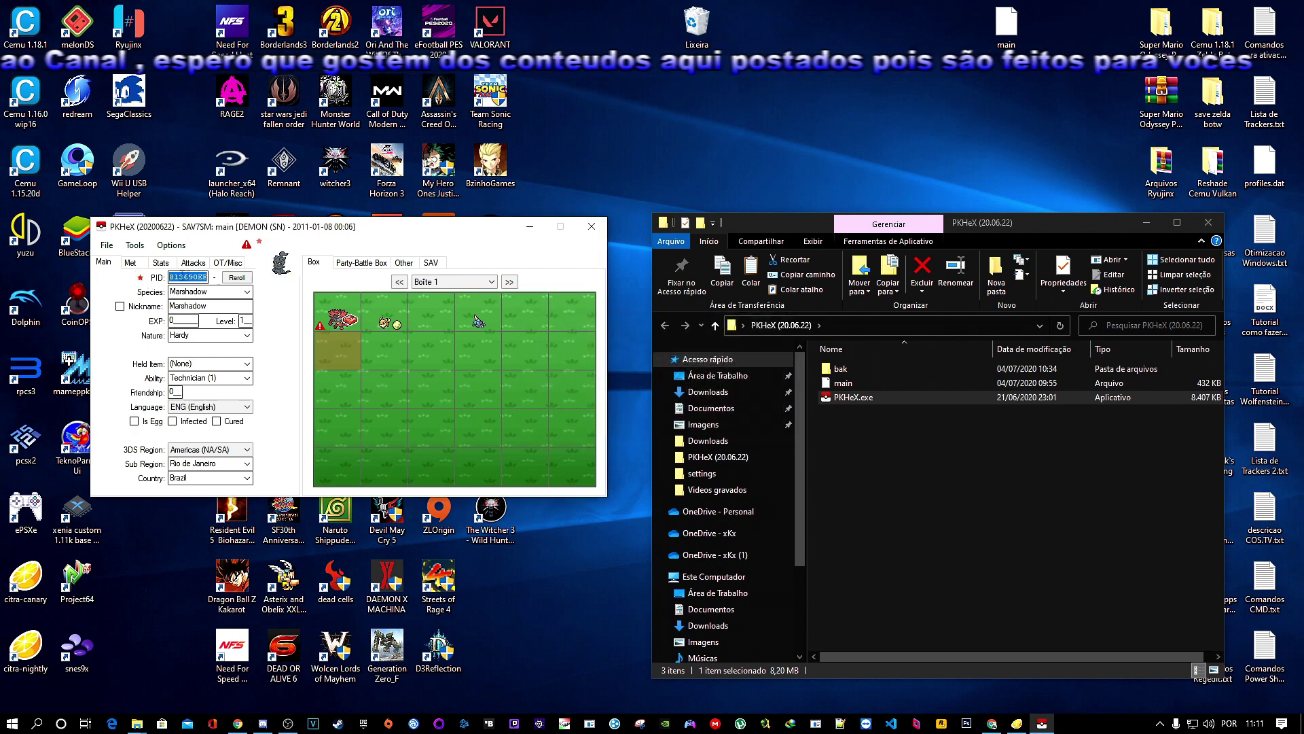
{"action": "left_click", "coordinate": [281, 262]}
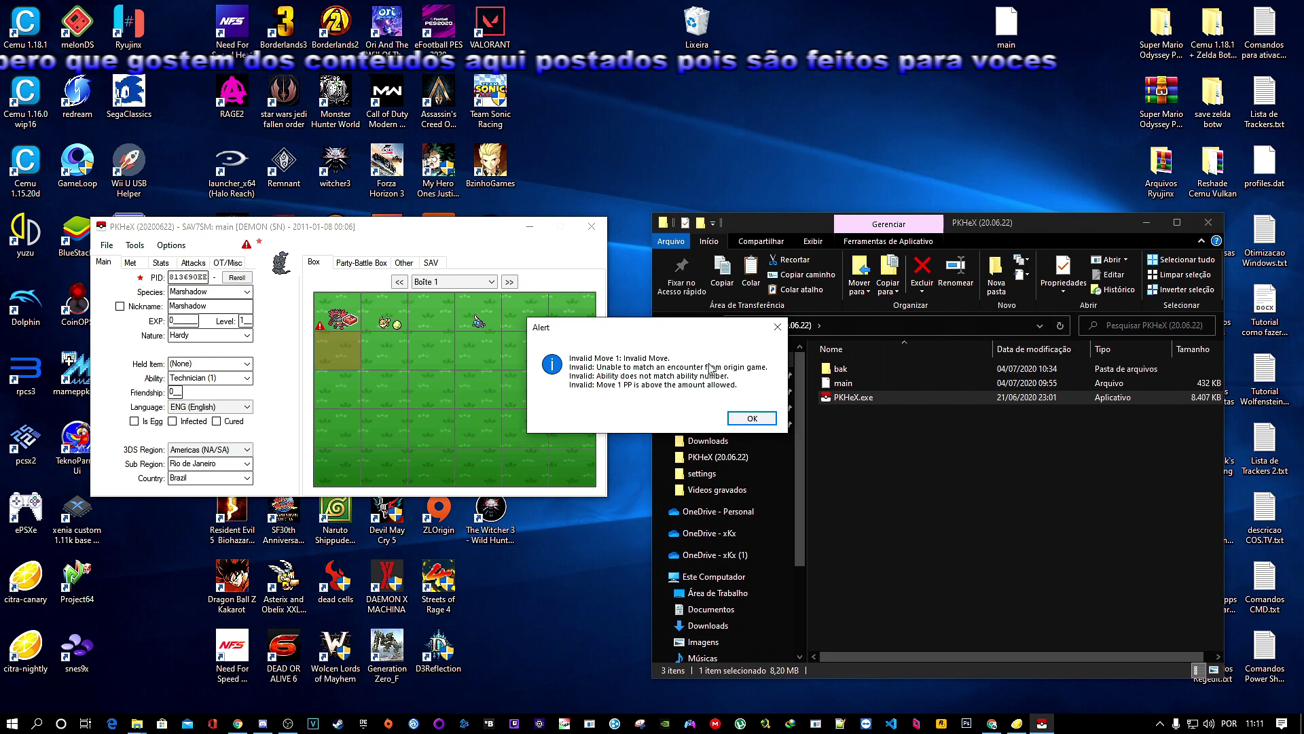
{"action": "left_click", "coordinate": [752, 419]}
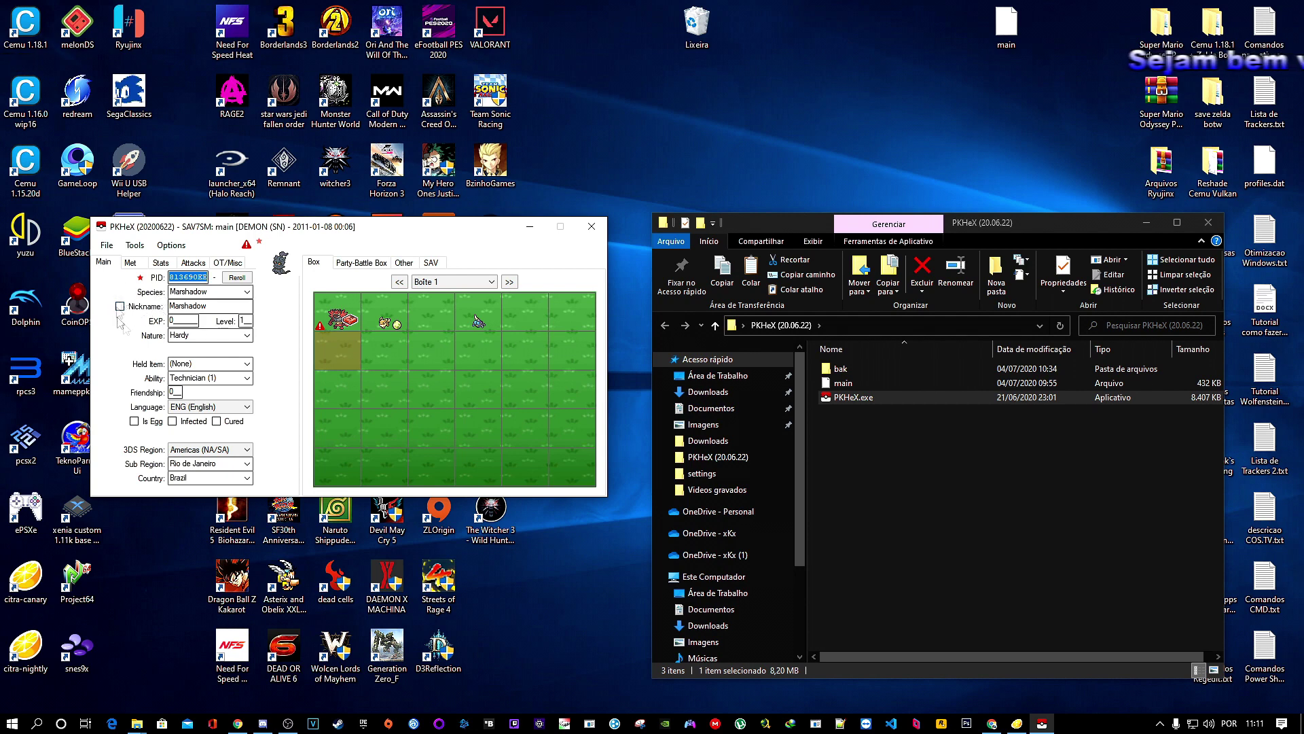
{"action": "left_click", "coordinate": [246, 246]}
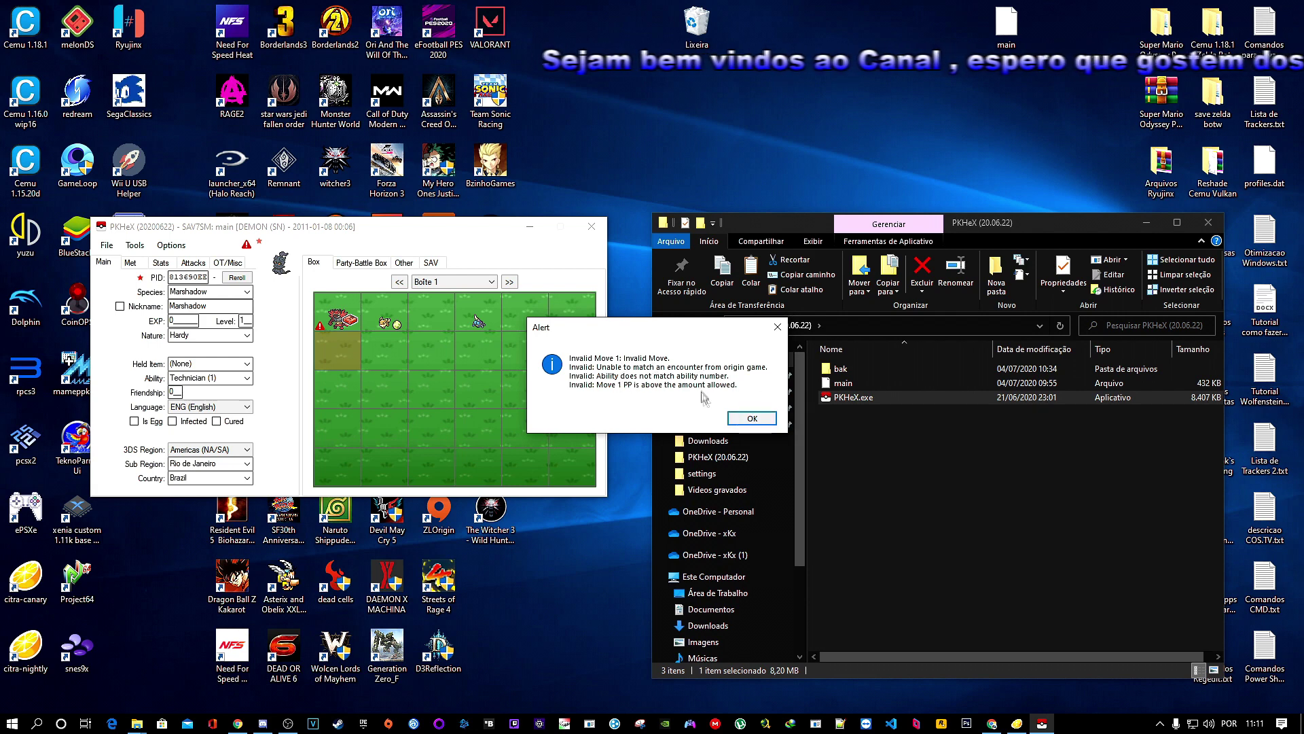
{"action": "left_click", "coordinate": [752, 417]}
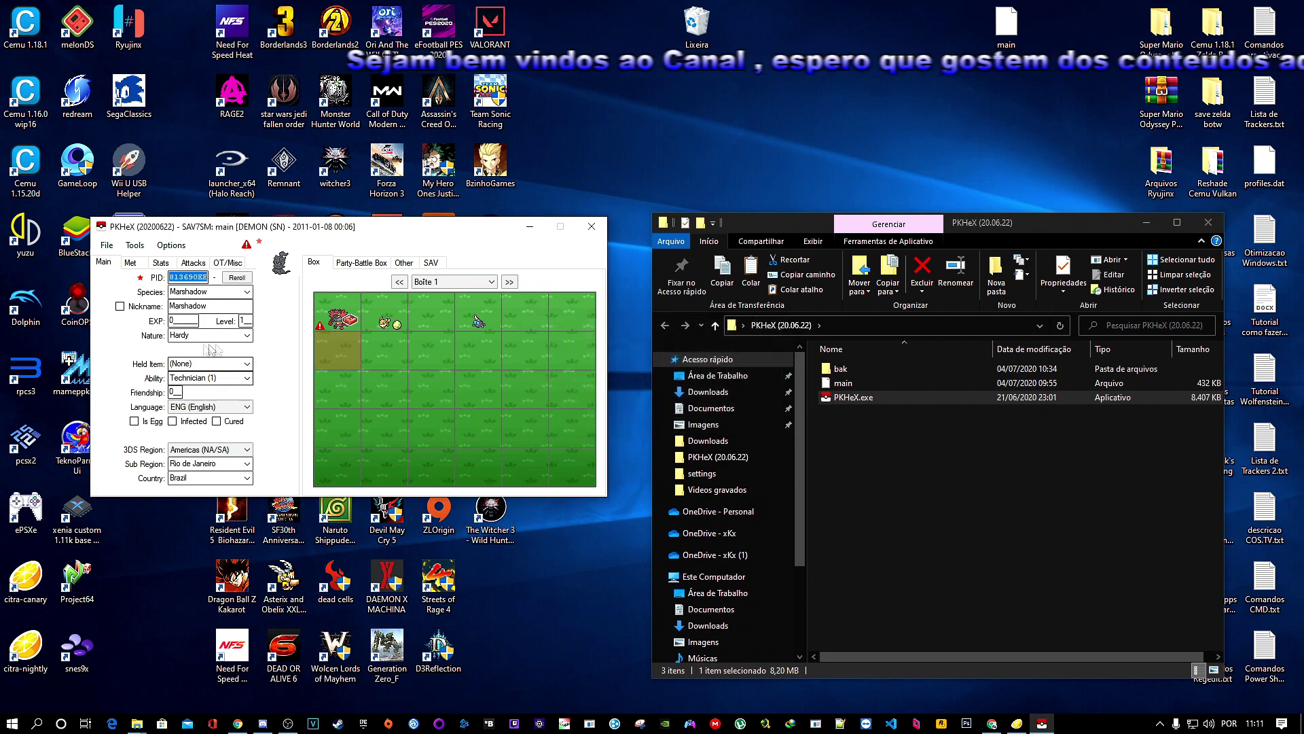
Set the Marshadow's ability to Technician (2) and check its legality again.
{"action": "left_click", "coordinate": [204, 378]}
{"action": "left_click", "coordinate": [200, 399]}
{"action": "left_click", "coordinate": [247, 245]}
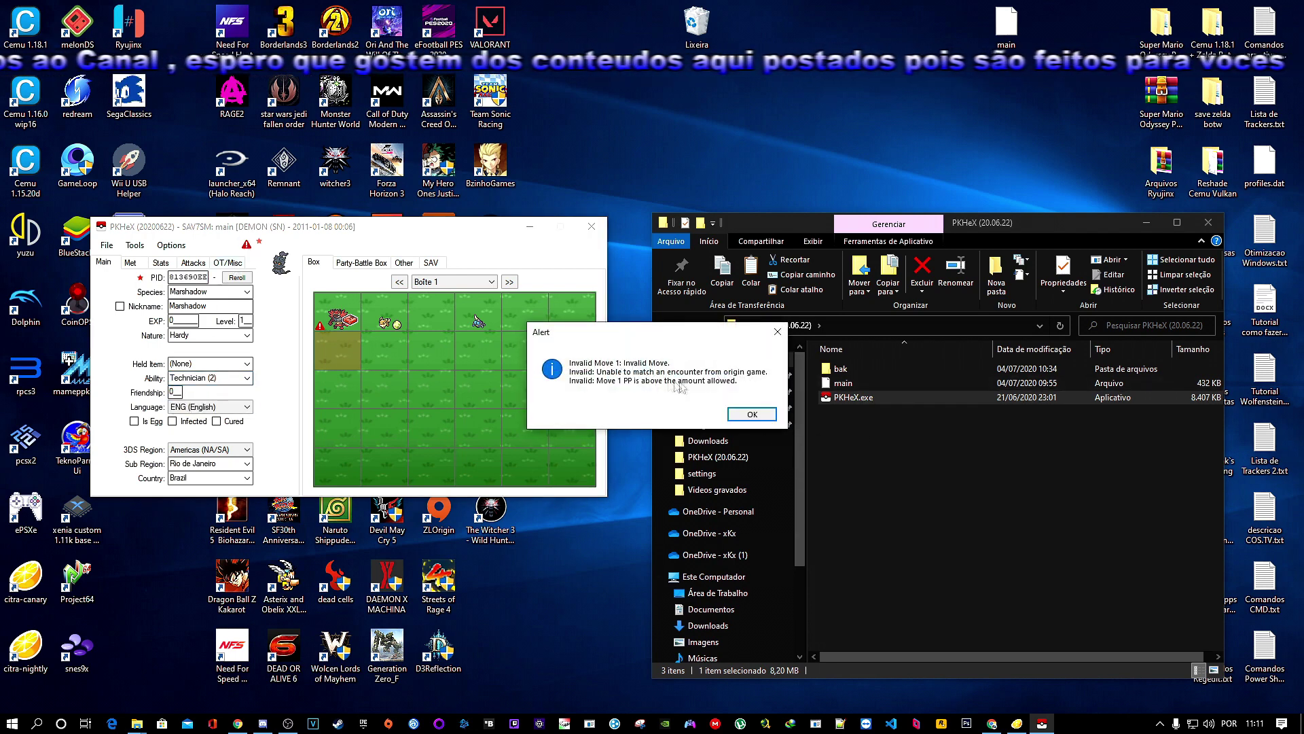
{"action": "left_click", "coordinate": [752, 414]}
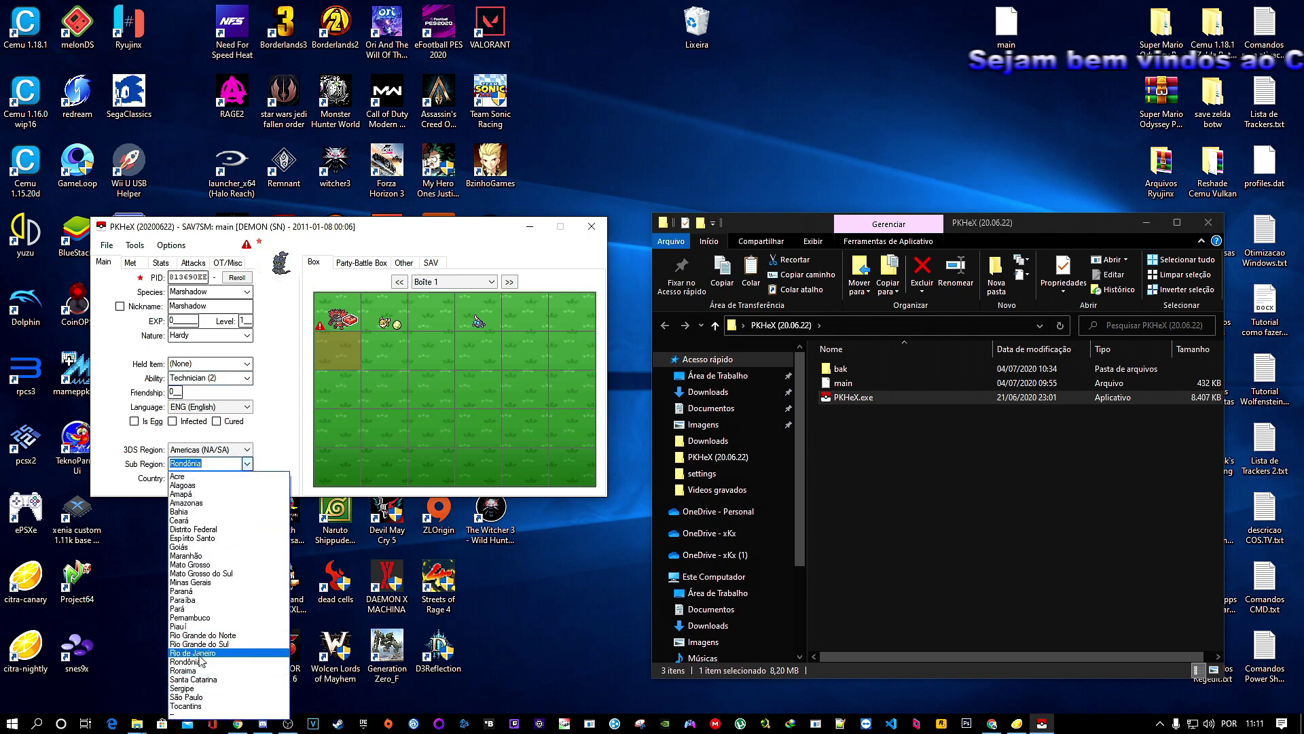
Set the Marshadow's sub region to Rio de Janeiro and its ball to Master Ball, leaving As Egg disabled.
{"action": "left_click", "coordinate": [200, 654]}
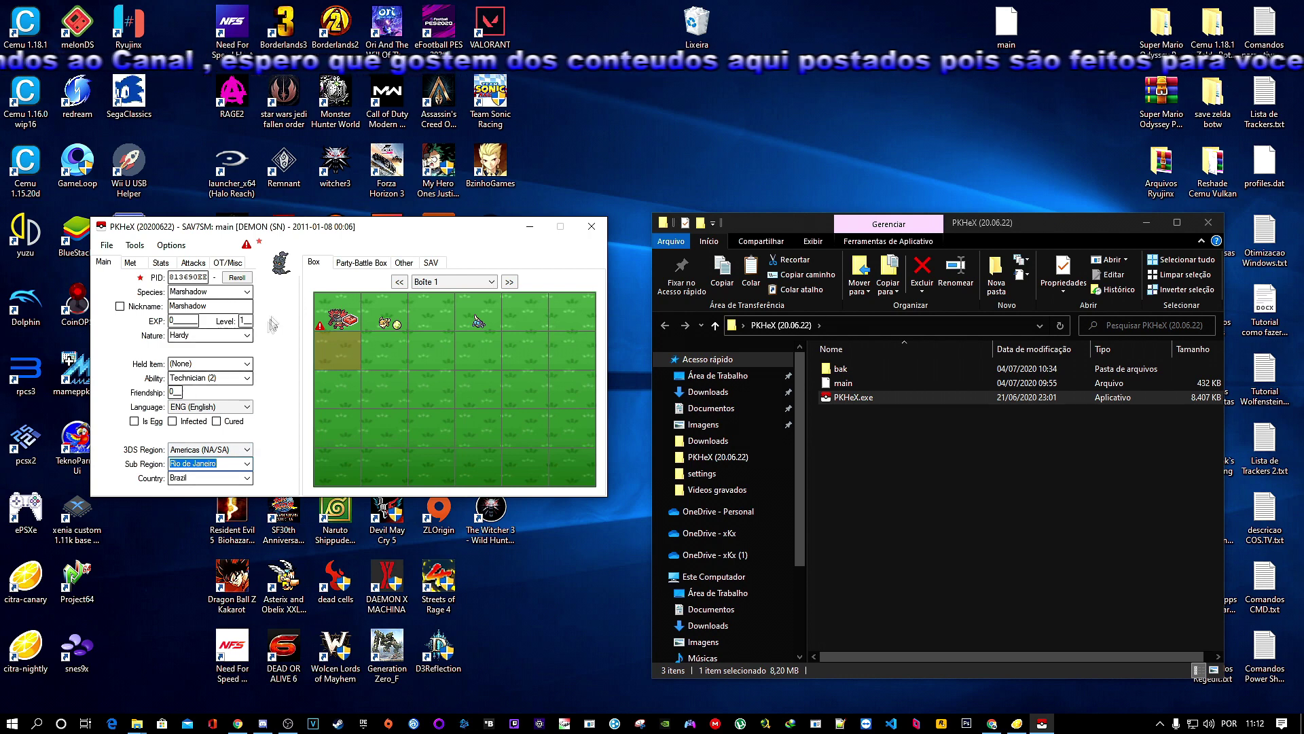
{"action": "left_click", "coordinate": [132, 262]}
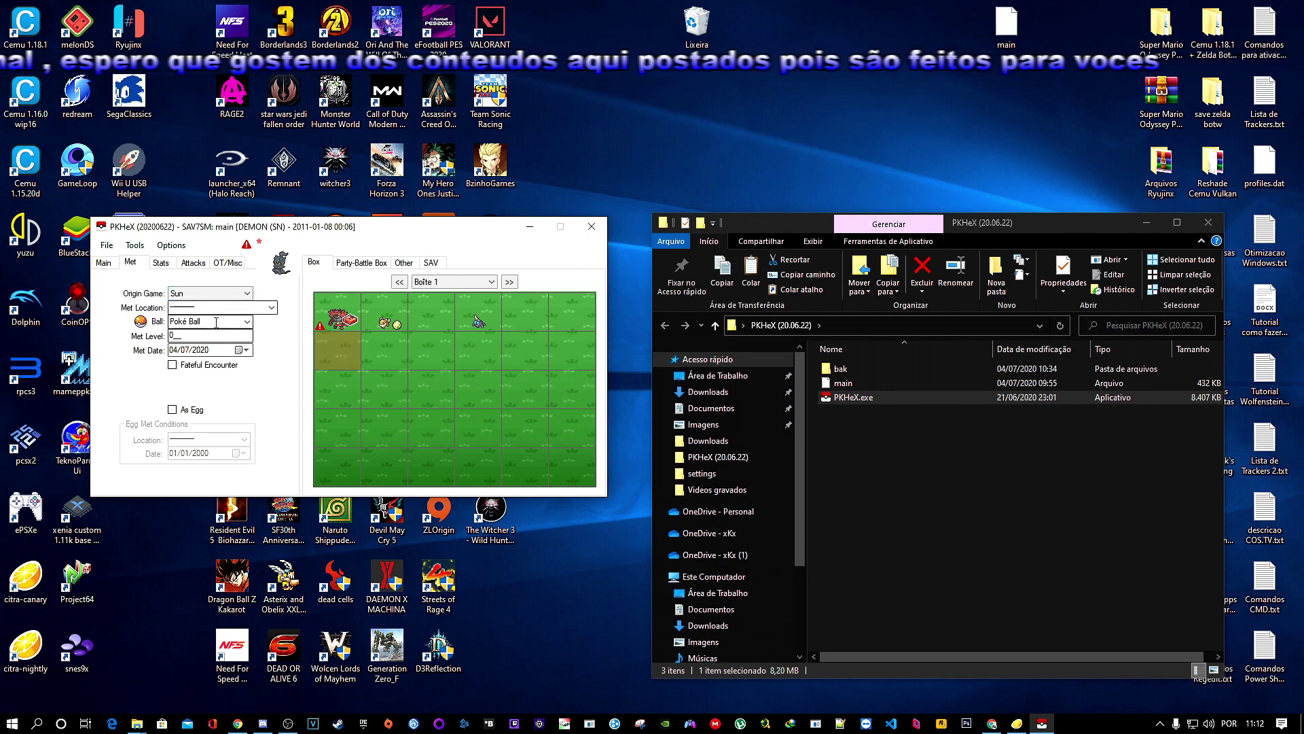
{"action": "left_click", "coordinate": [246, 323]}
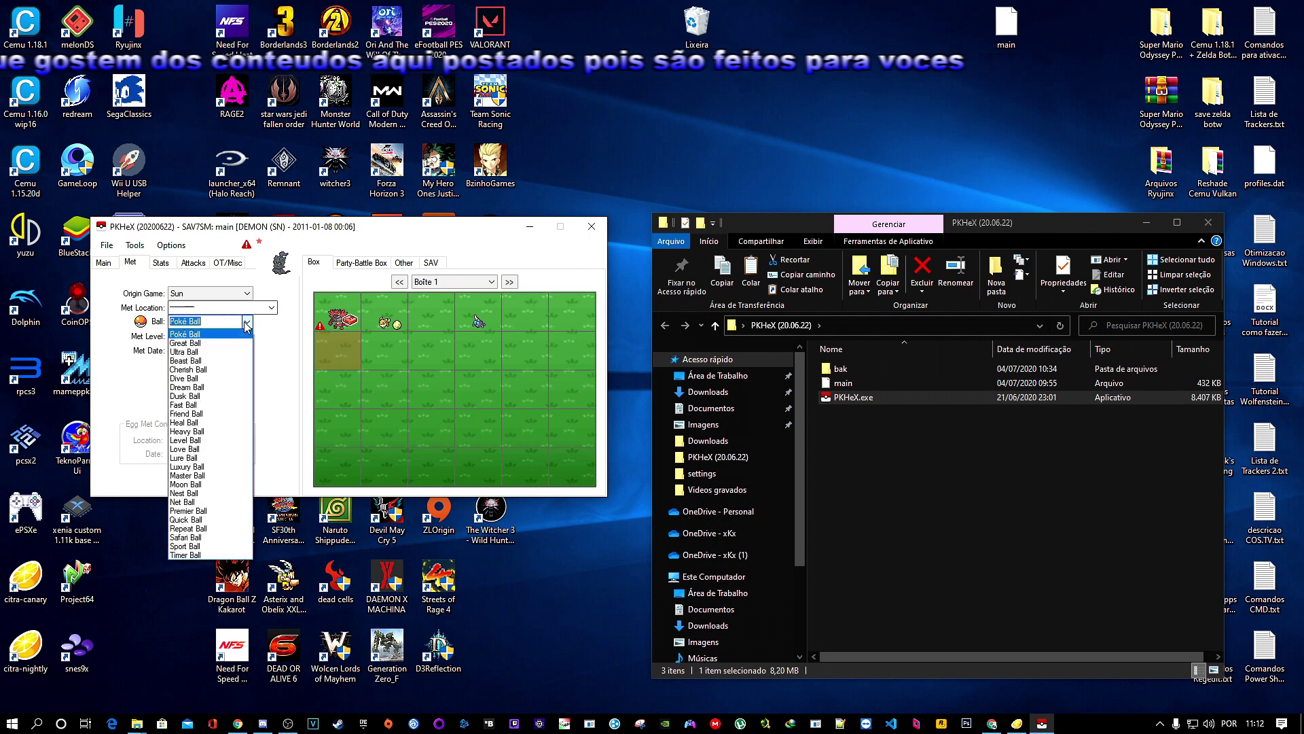
{"action": "left_click", "coordinate": [195, 475]}
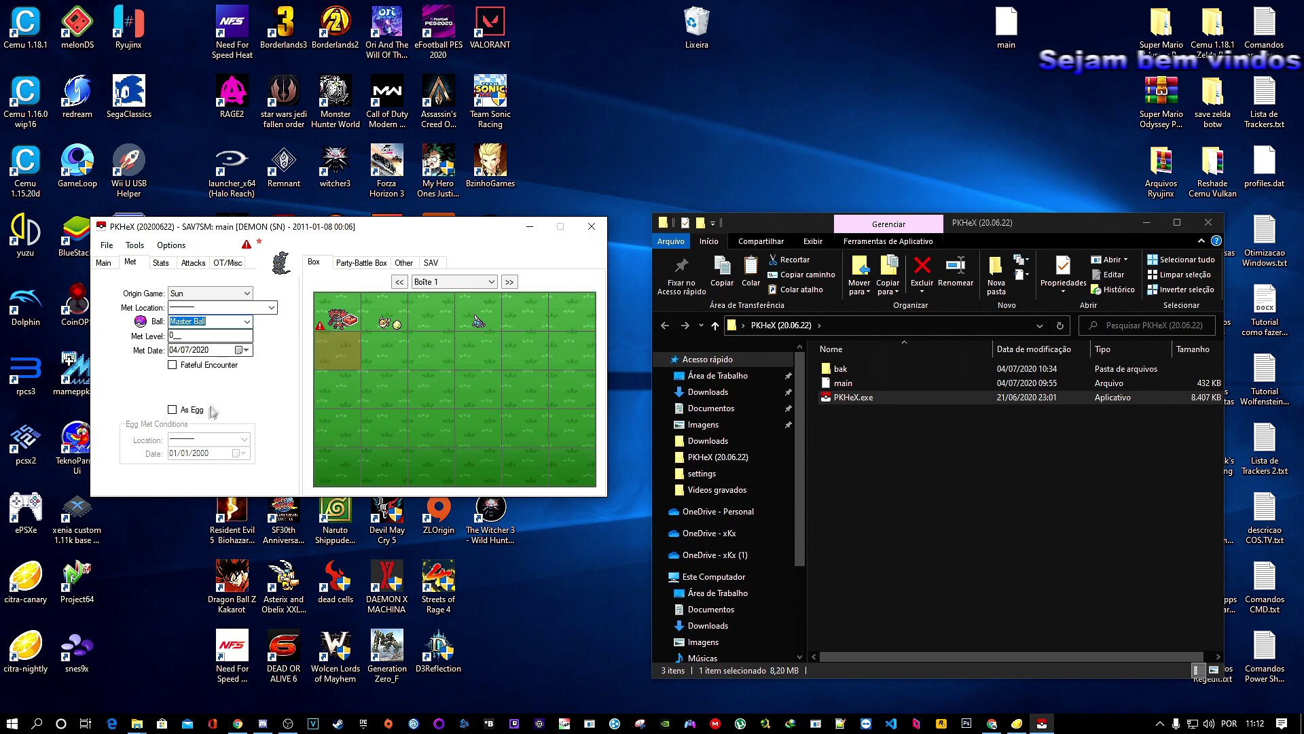
{"action": "left_click", "coordinate": [172, 410]}
{"action": "left_click", "coordinate": [173, 409]}
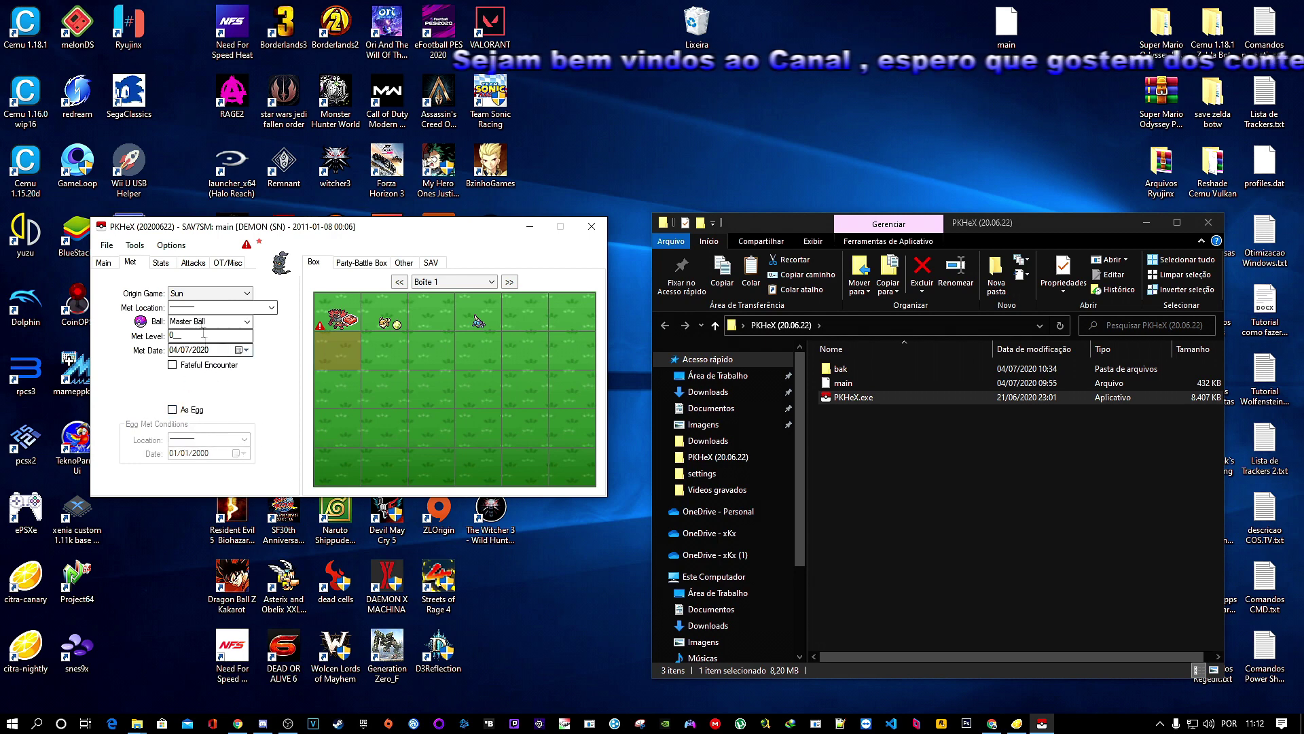
Randomize the Marshadow's IVs and EVs.
{"action": "left_click", "coordinate": [160, 262]}
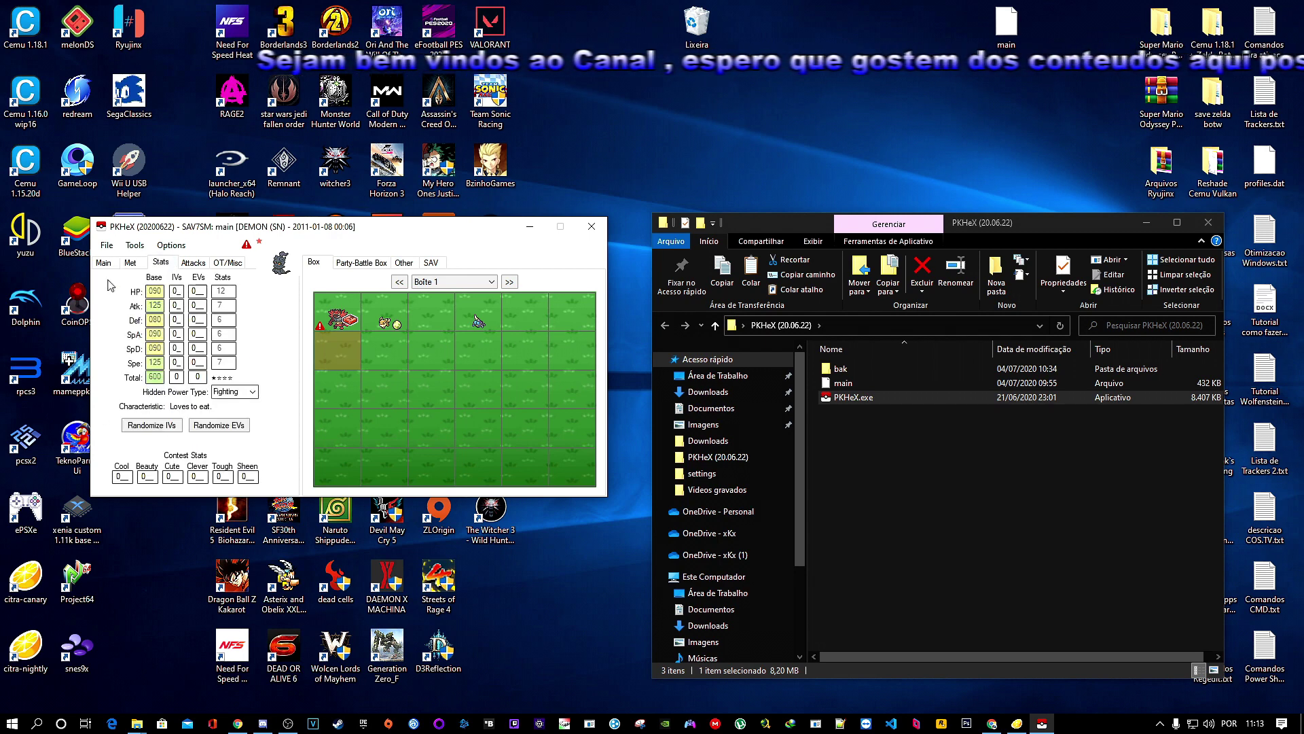
{"action": "left_click", "coordinate": [161, 431]}
{"action": "left_click", "coordinate": [219, 425]}
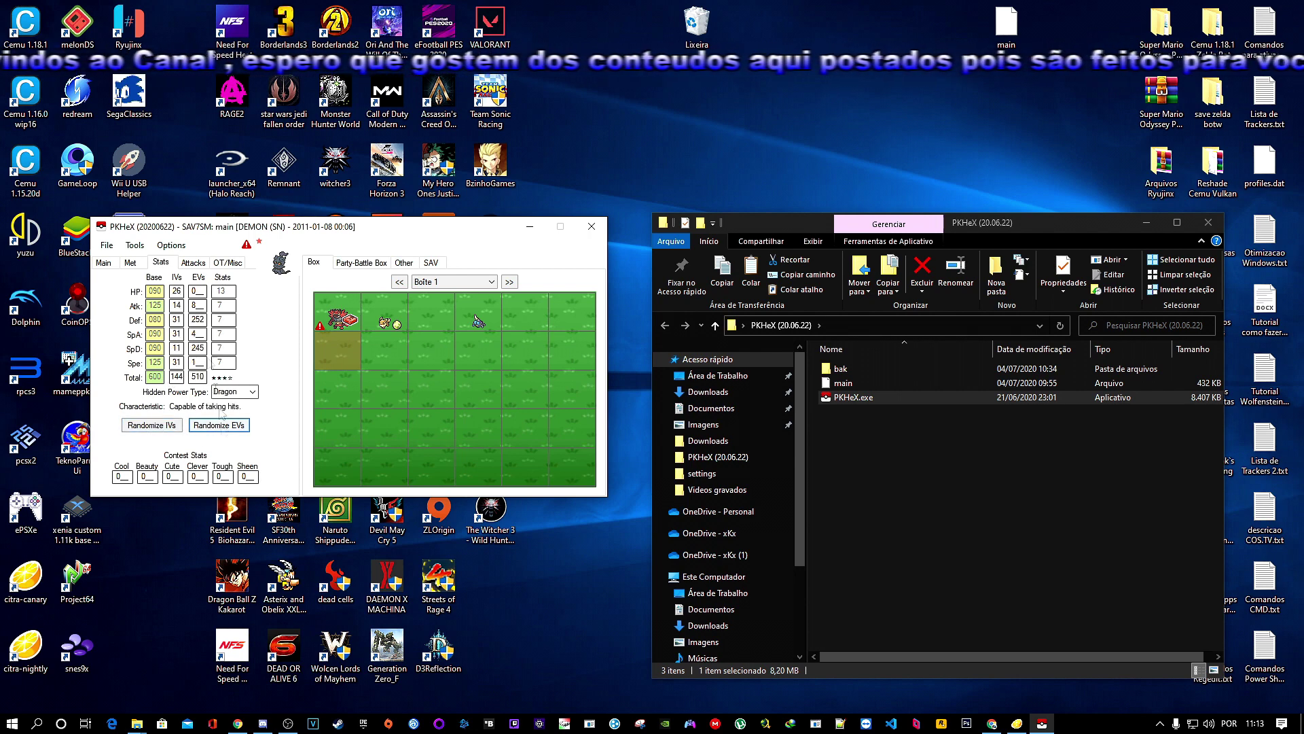
Set the Marshadow's HP IV to 31.
{"action": "left_click", "coordinate": [179, 291]}
{"action": "key", "text": "BackSpace"}
{"action": "key", "text": "BackSpace"}
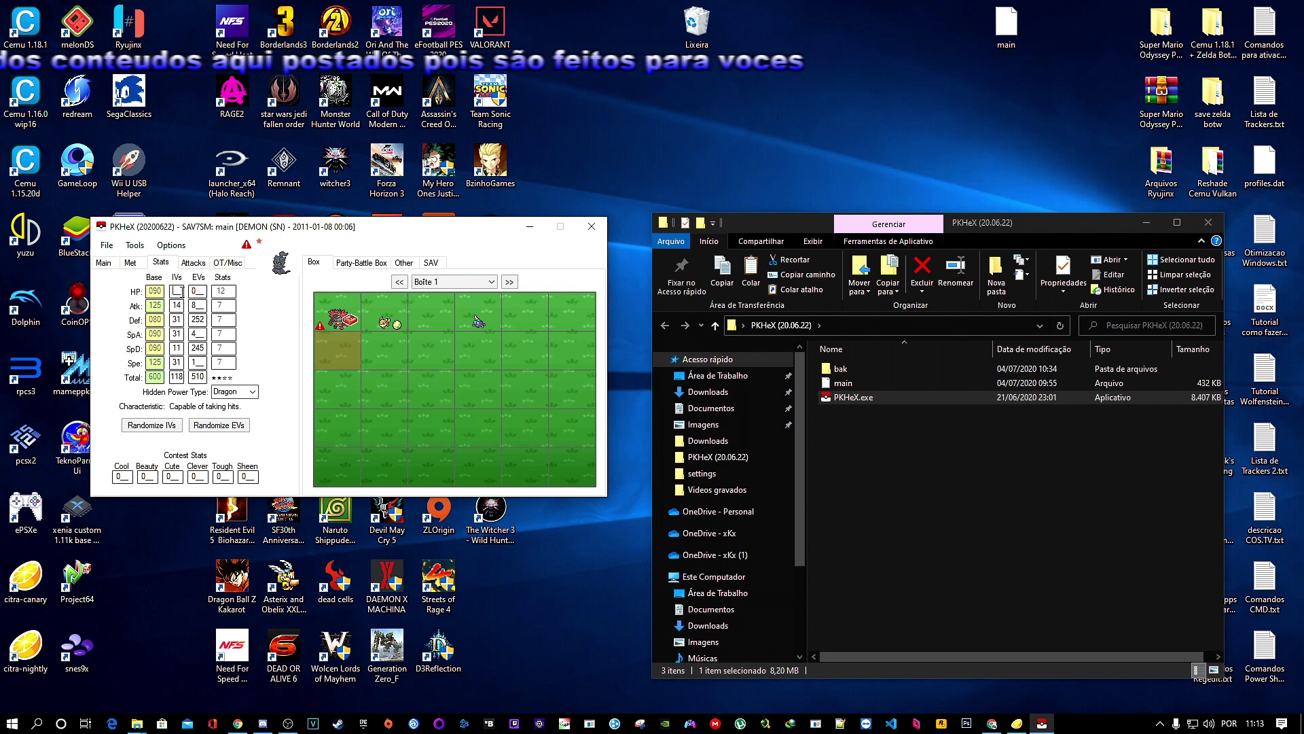
{"action": "type", "text": "31"}
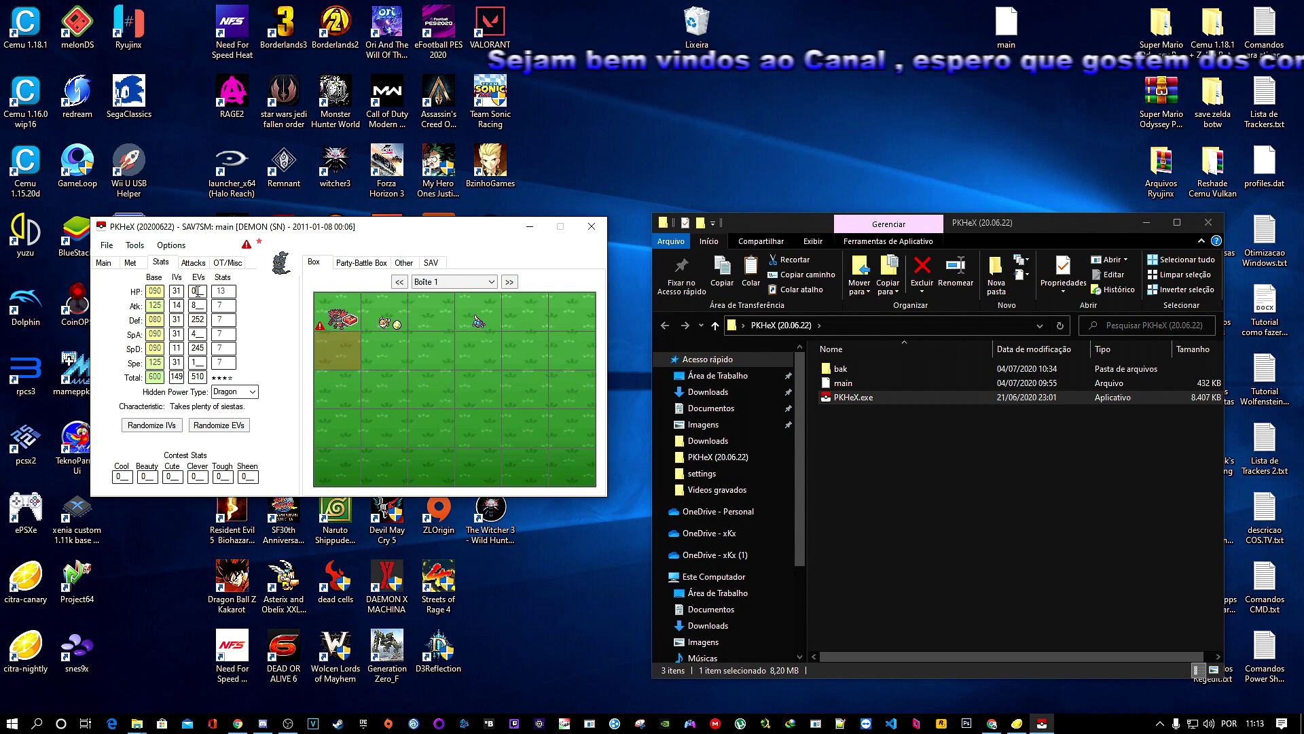
Try an HP EV of 150 for the Marshadow and start replacing its Atk EV.
{"action": "type", "text": "15"}
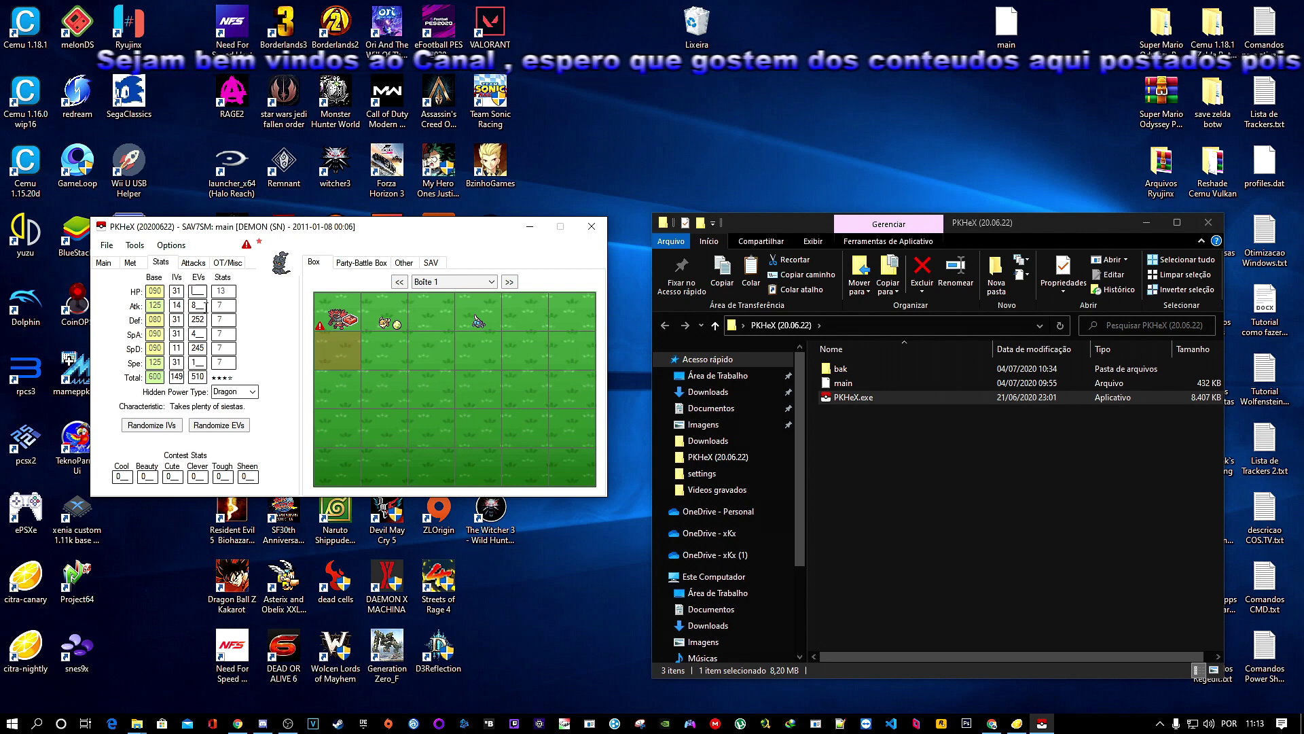
{"action": "key", "text": "BackSpace"}
{"action": "key", "text": "BackSpace"}
{"action": "key", "text": "BackSpace"}
{"action": "type", "text": "150"}
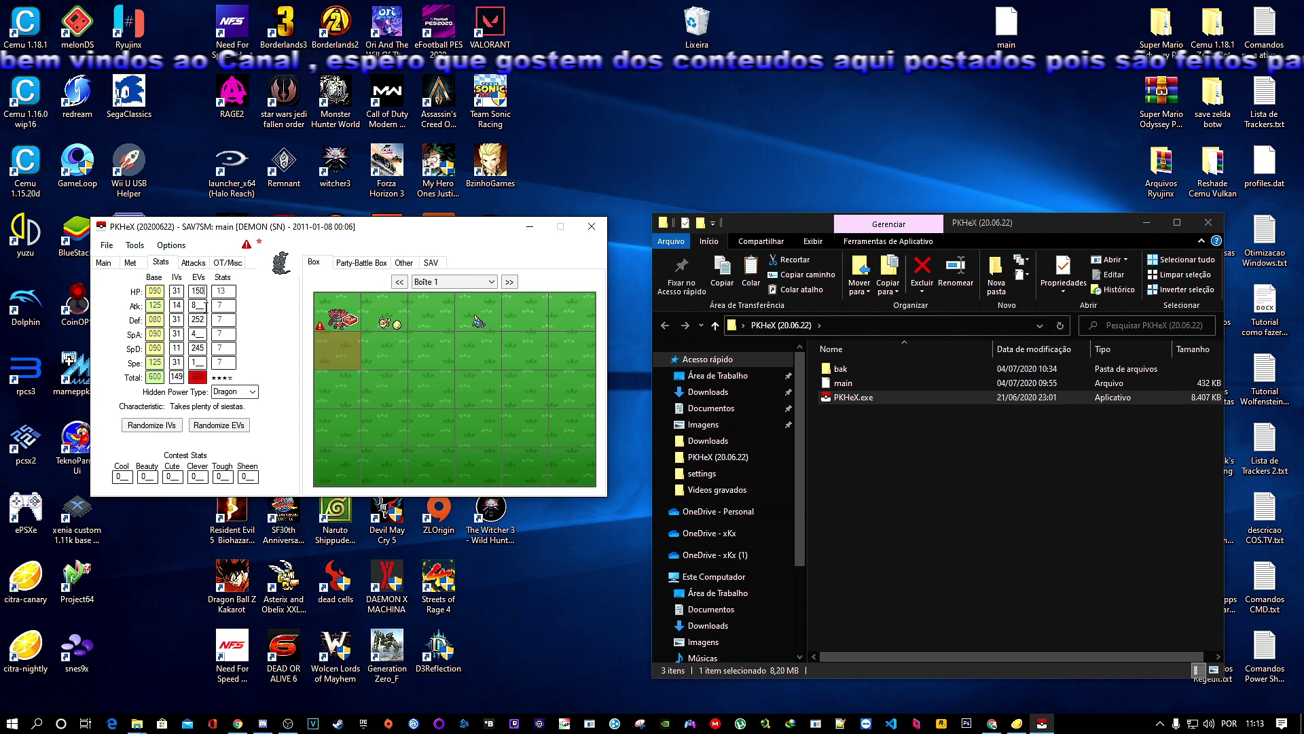
{"action": "left_click", "coordinate": [199, 307]}
{"action": "key", "text": "BackSpace"}
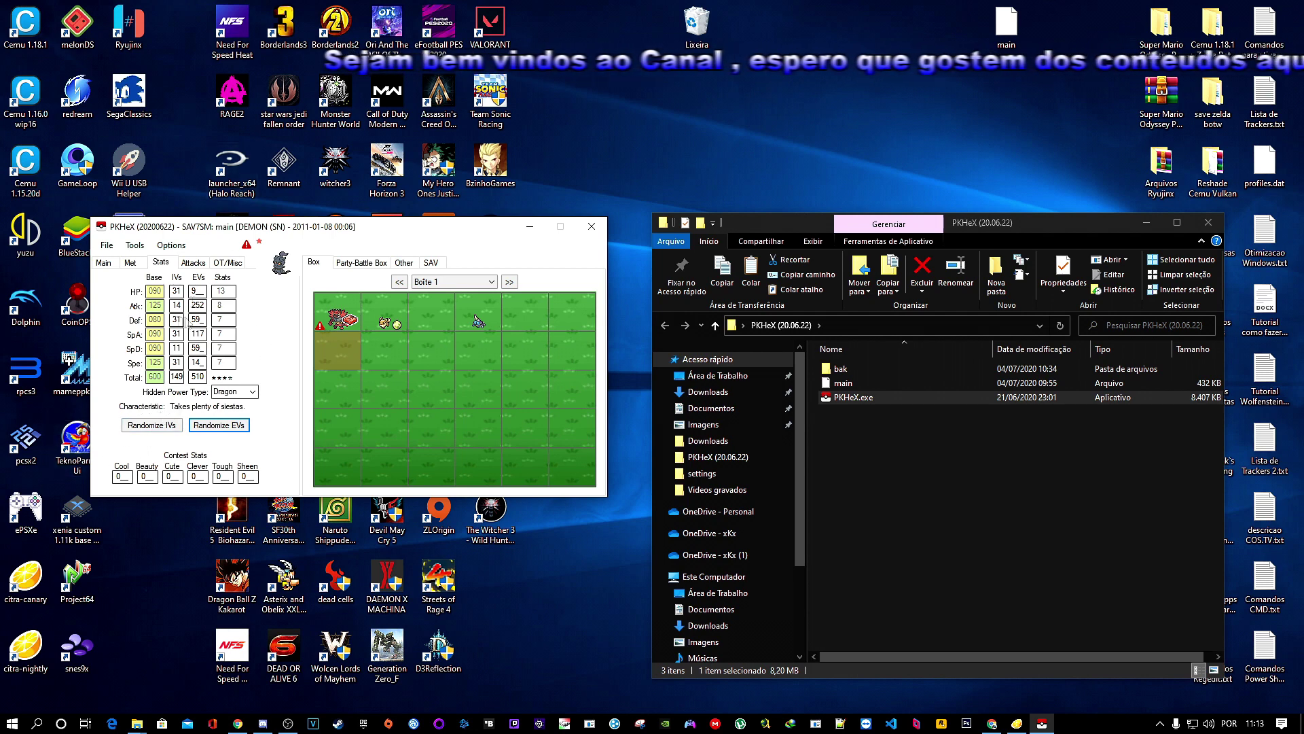
Read the Marshadow's legality report and look through the moves offered for its first current move.
{"action": "left_click", "coordinate": [246, 244]}
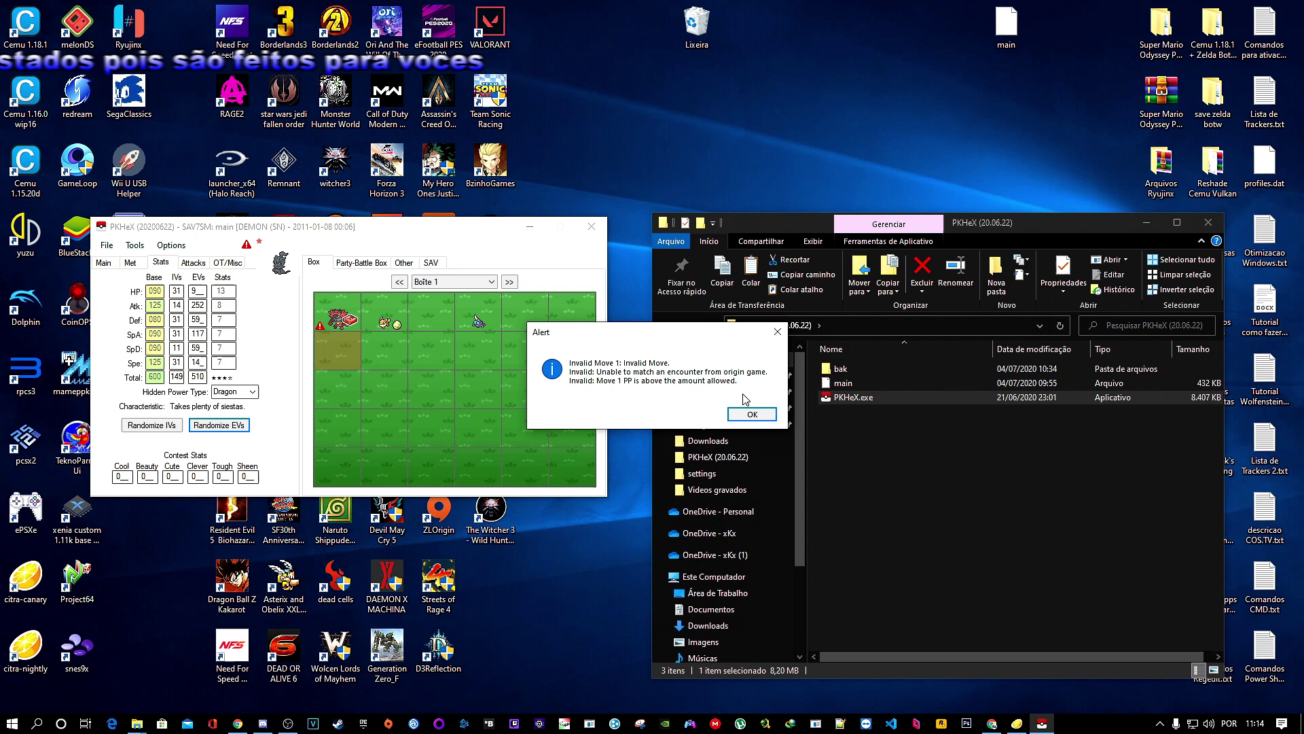
{"action": "left_click", "coordinate": [752, 417]}
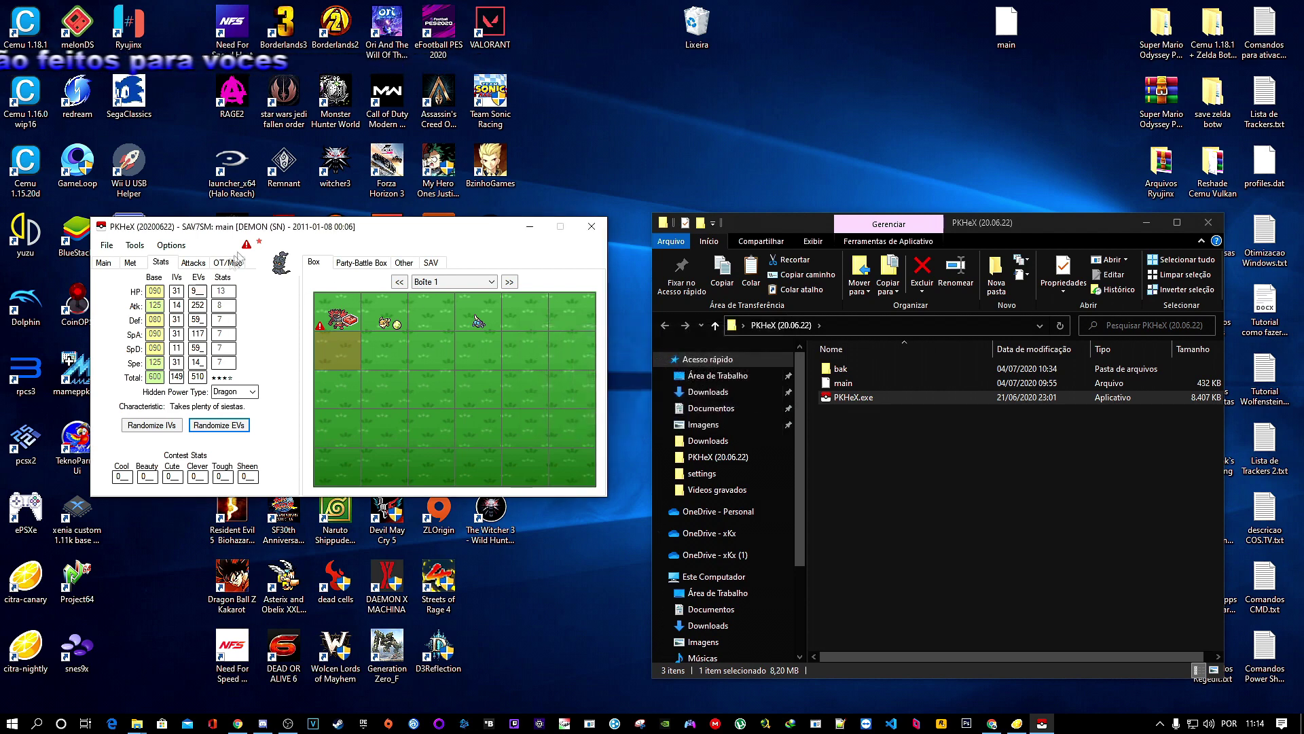
{"action": "left_click", "coordinate": [192, 263]}
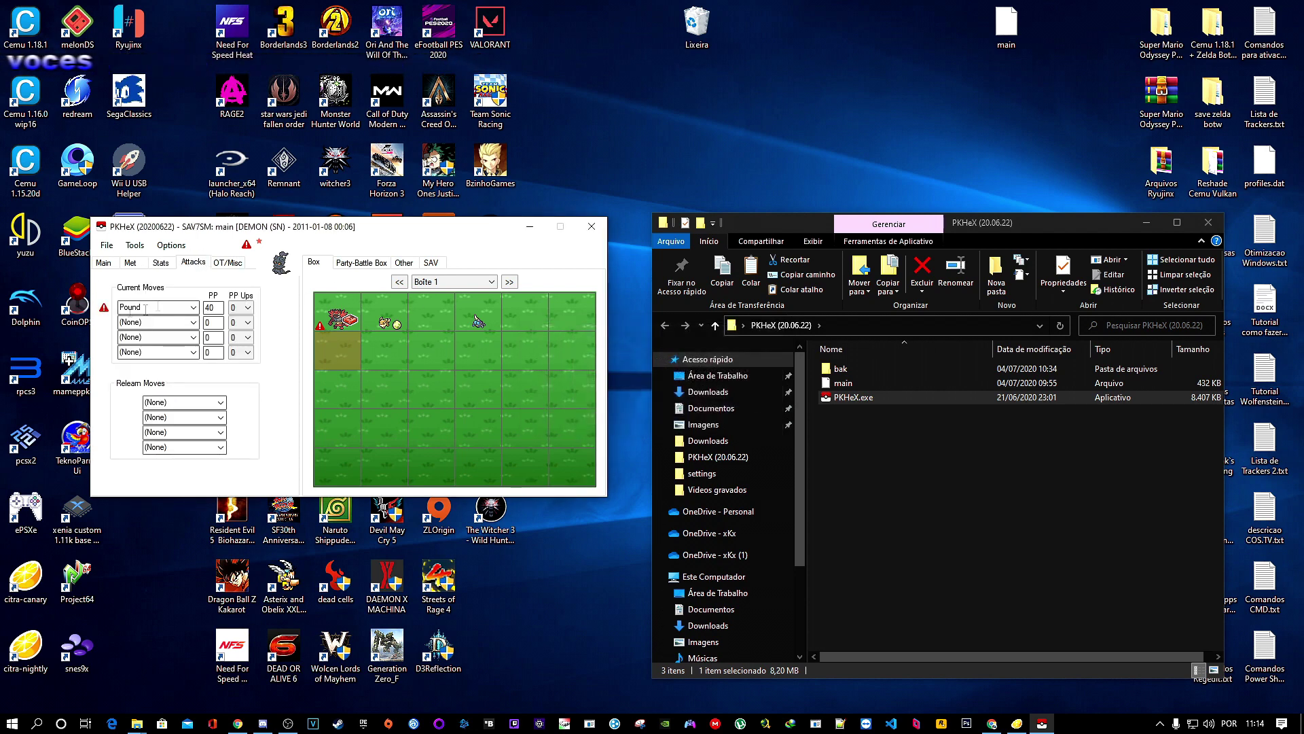
{"action": "left_click", "coordinate": [193, 308]}
{"action": "scroll", "coordinate": [158, 390], "scroll_direction": "up", "scroll_amount": 5}
{"action": "scroll", "coordinate": [157, 390], "scroll_direction": "up", "scroll_amount": 20}
{"action": "scroll", "coordinate": [157, 390], "scroll_direction": "up", "scroll_amount": 20}
{"action": "scroll", "coordinate": [158, 390], "scroll_direction": "up", "scroll_amount": 4}
{"action": "scroll", "coordinate": [157, 390], "scroll_direction": "down", "scroll_amount": 9}
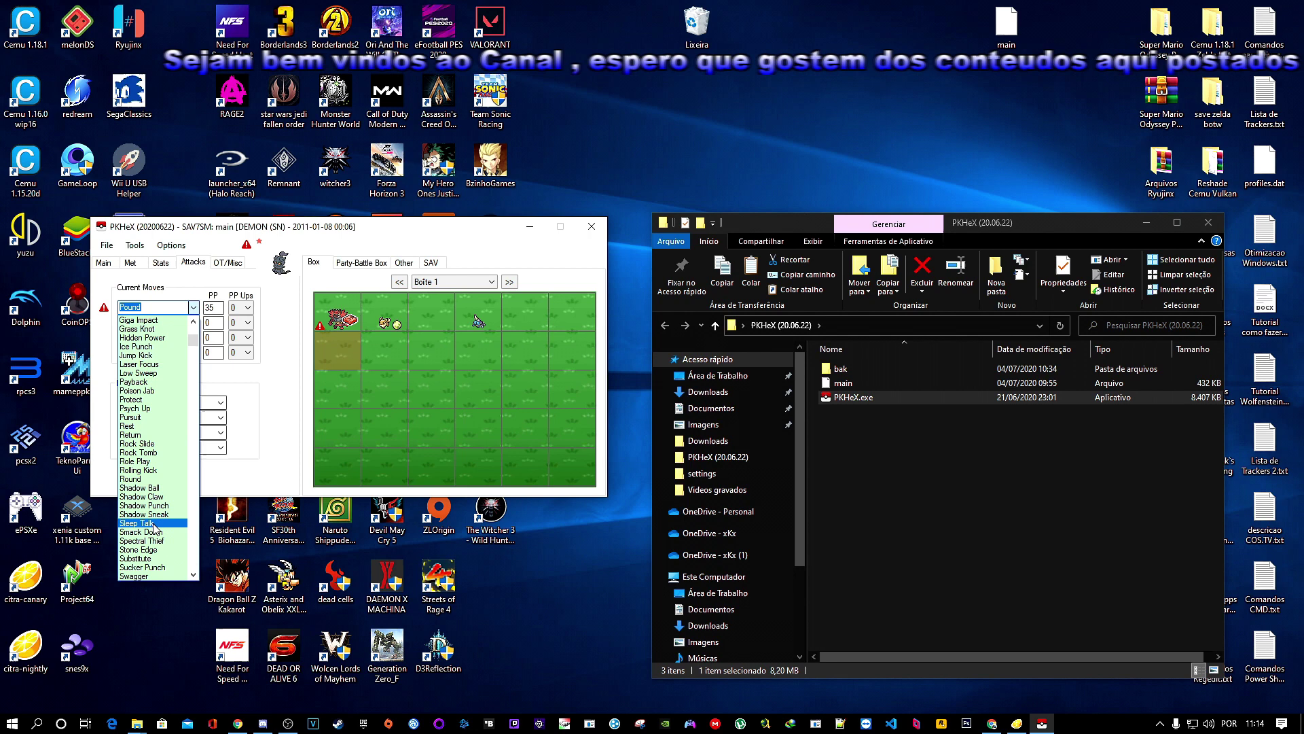
{"action": "scroll", "coordinate": [146, 527], "scroll_direction": "up", "scroll_amount": 1}
{"action": "scroll", "coordinate": [146, 527], "scroll_direction": "up", "scroll_amount": 7}
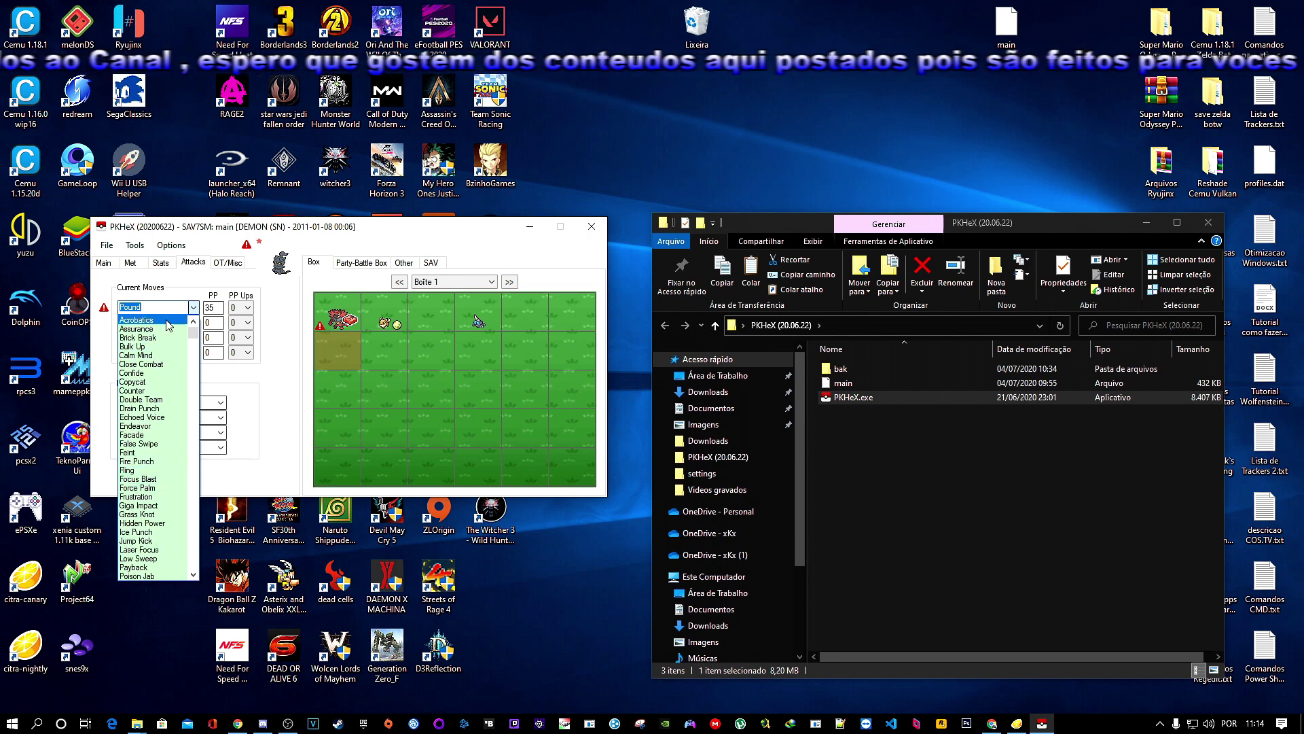
{"action": "left_click", "coordinate": [133, 310]}
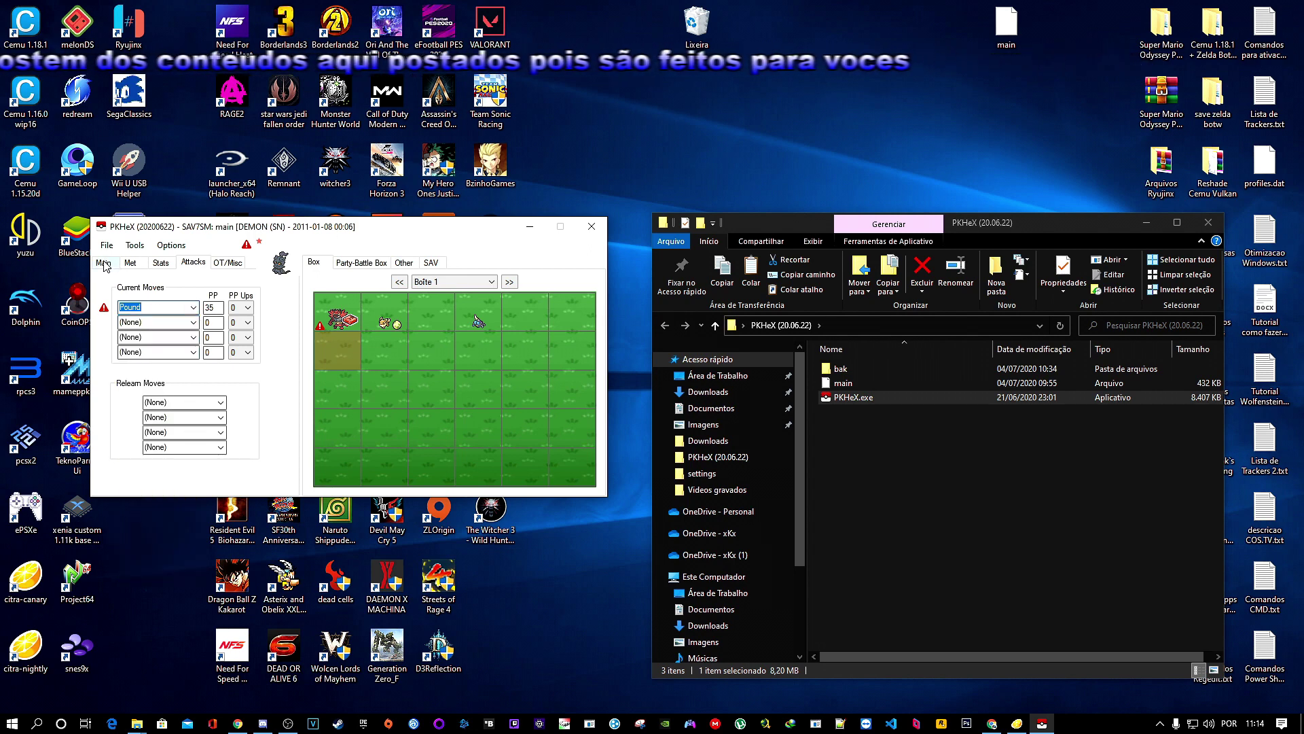
Set the Marshadow's held item to Charizardite X and recheck its legality report.
{"action": "left_click", "coordinate": [103, 263]}
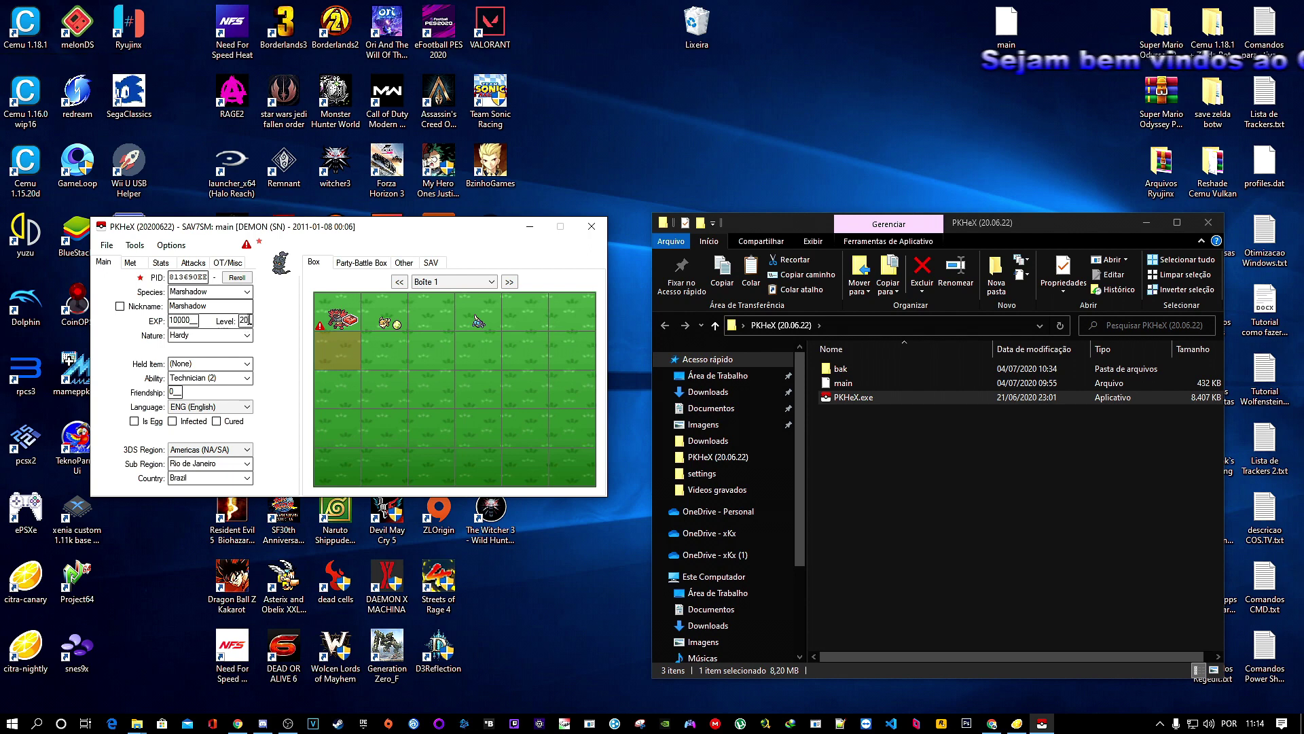
{"action": "left_click", "coordinate": [246, 363]}
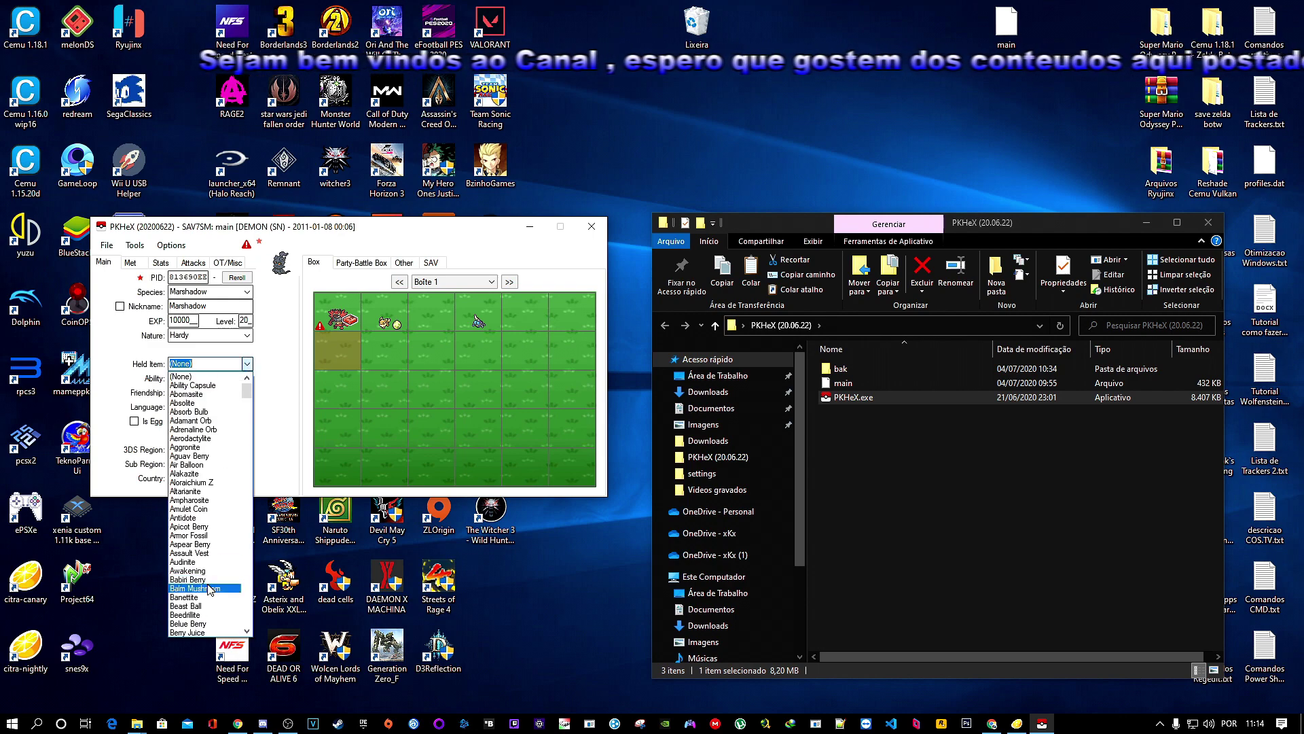
{"action": "scroll", "coordinate": [209, 590], "scroll_direction": "down", "scroll_amount": 5}
{"action": "scroll", "coordinate": [209, 589], "scroll_direction": "down", "scroll_amount": 6}
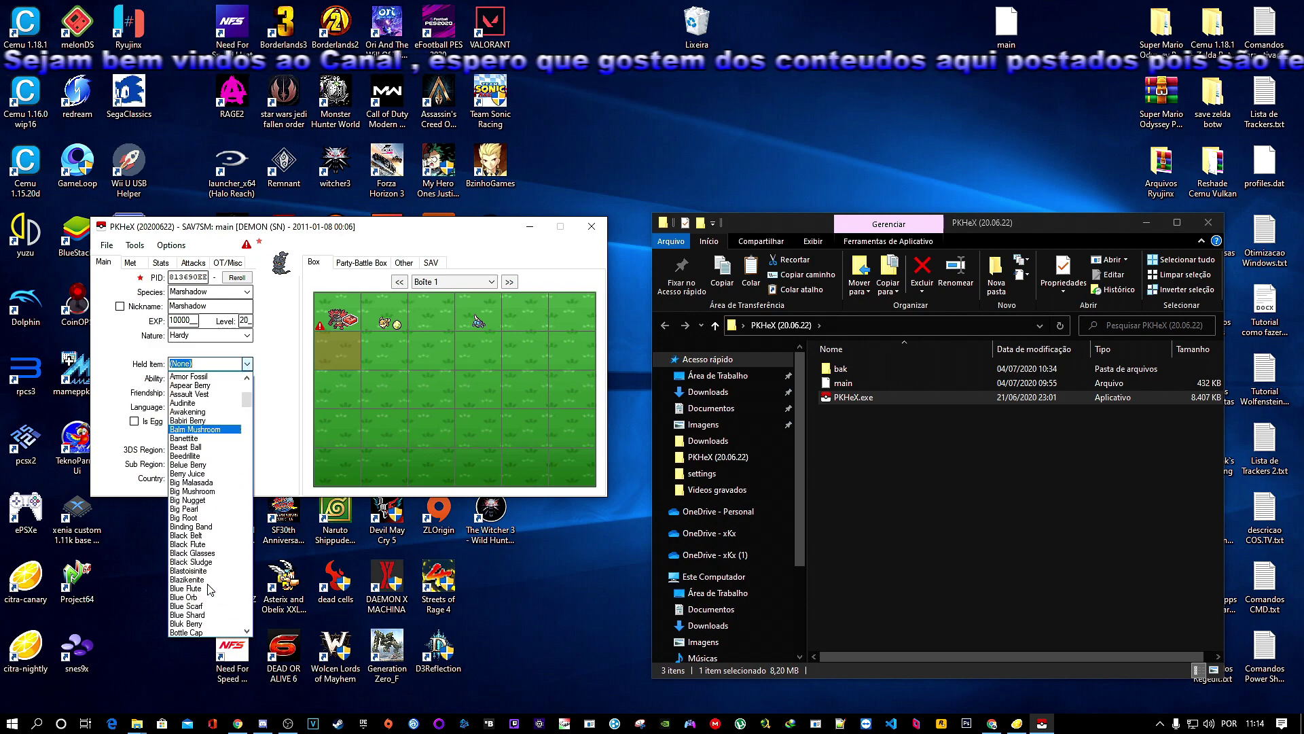
{"action": "scroll", "coordinate": [209, 590], "scroll_direction": "down", "scroll_amount": 3}
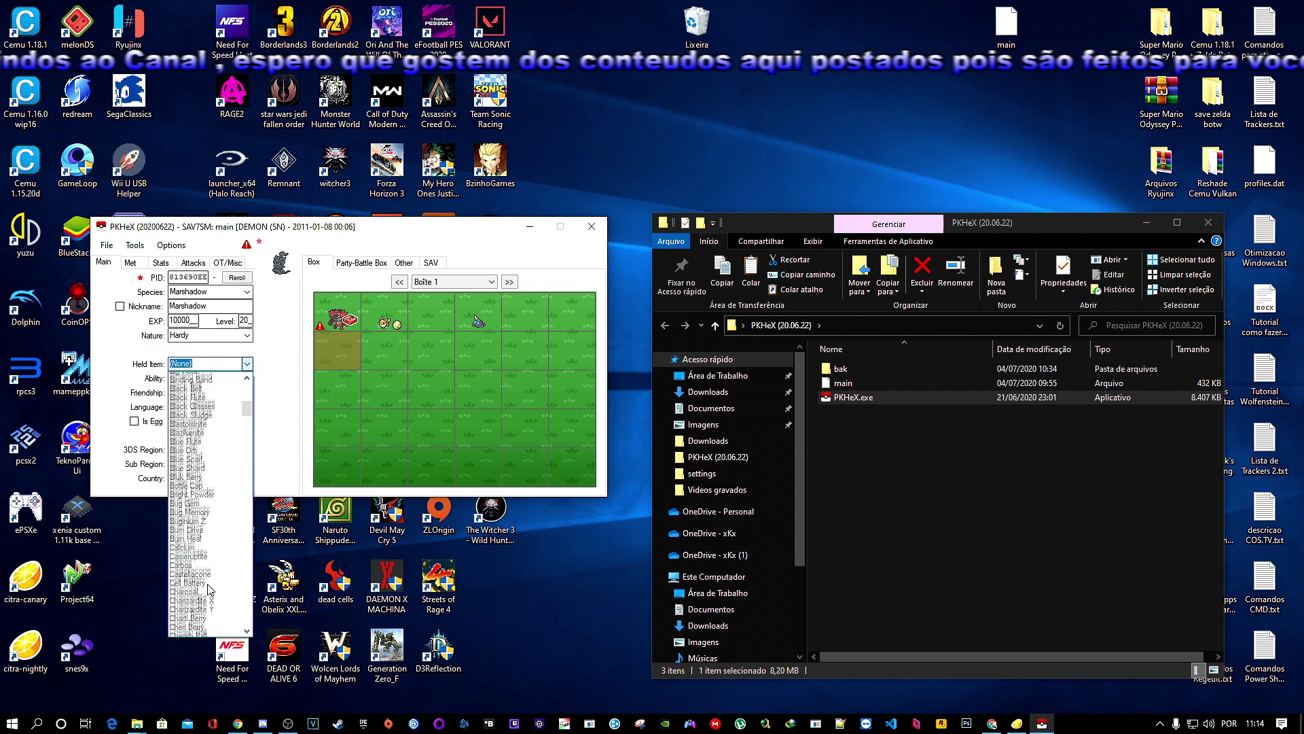
{"action": "left_click", "coordinate": [205, 591]}
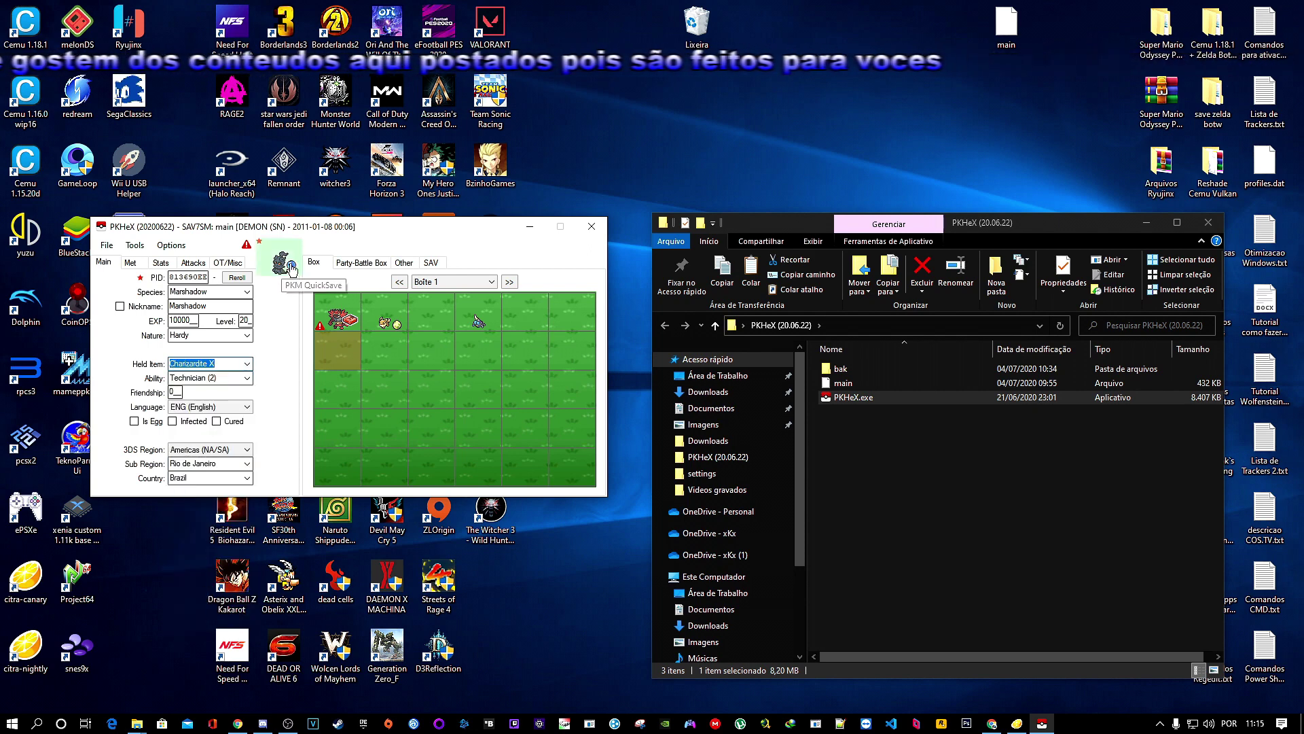
{"action": "left_click", "coordinate": [247, 244]}
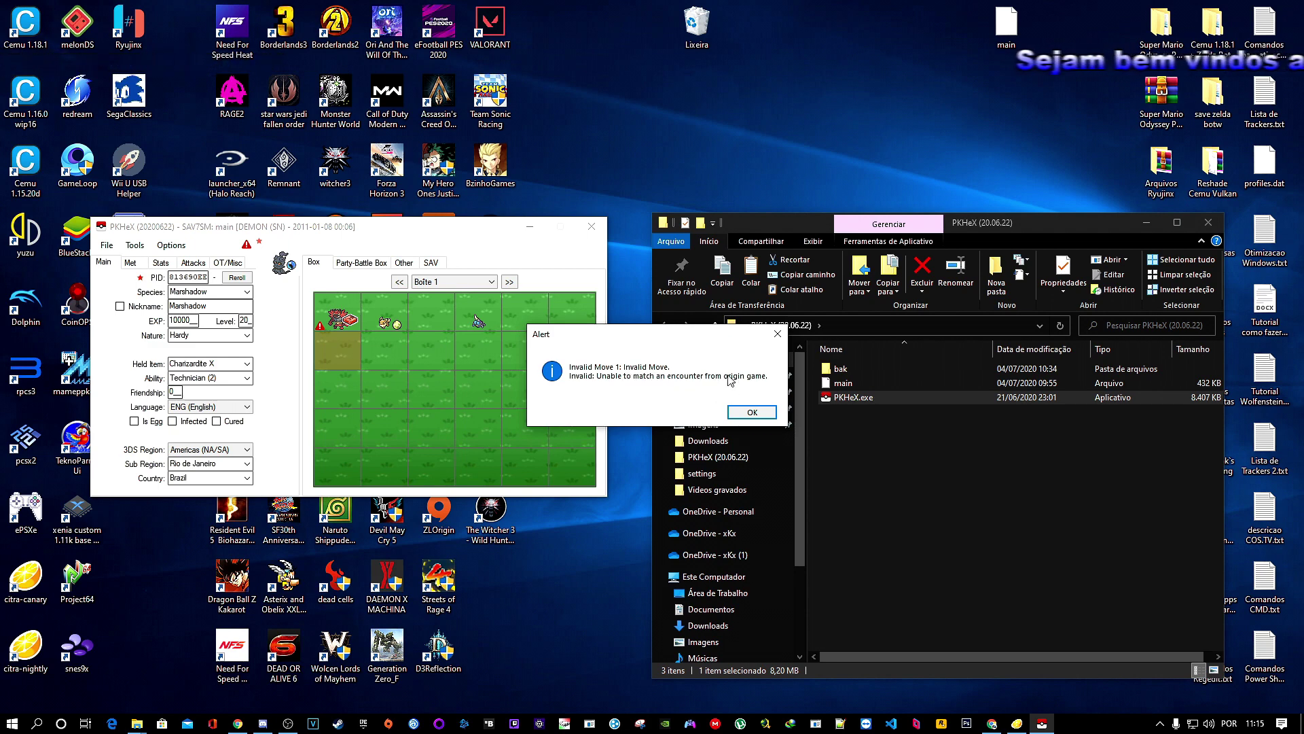
{"action": "left_click", "coordinate": [752, 413]}
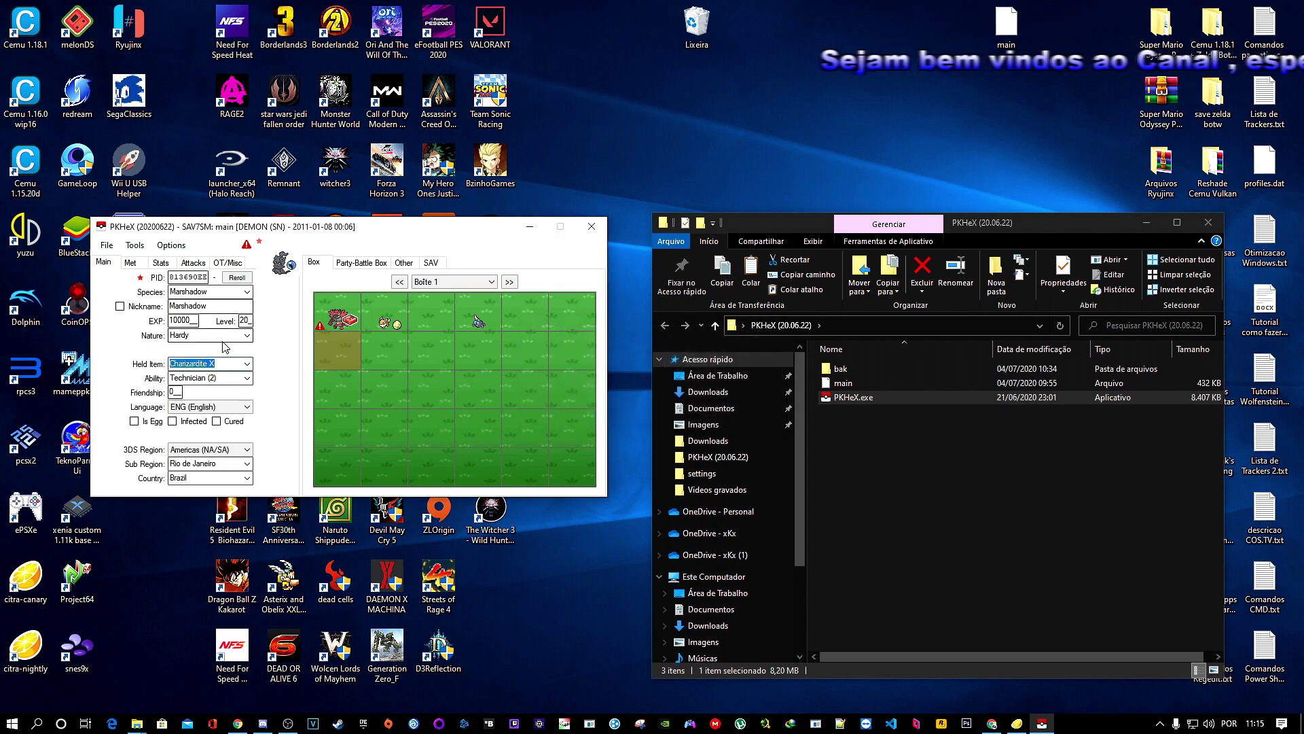
Apply the suggested current moves Confide, Swagger, Psych Up and Force Palm to the Marshadow and recheck its legality.
{"action": "left_click", "coordinate": [192, 264]}
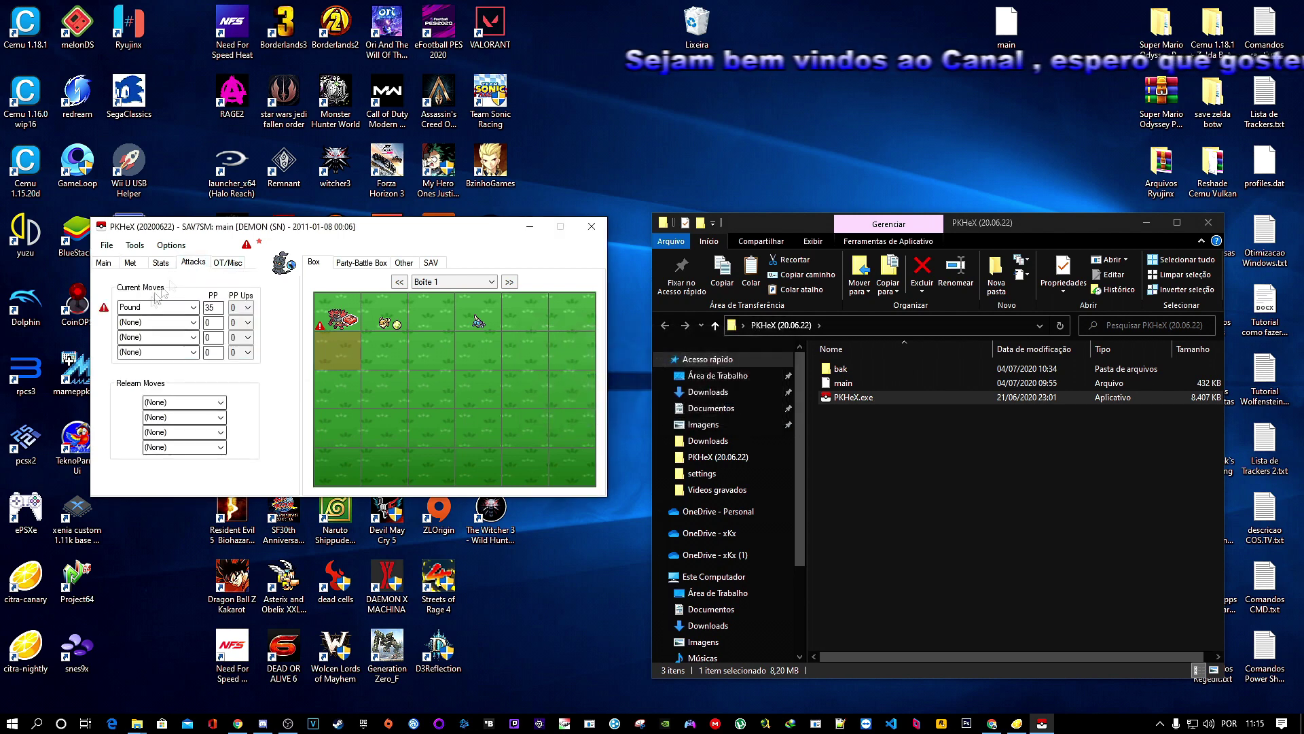
{"action": "left_click", "coordinate": [196, 297]}
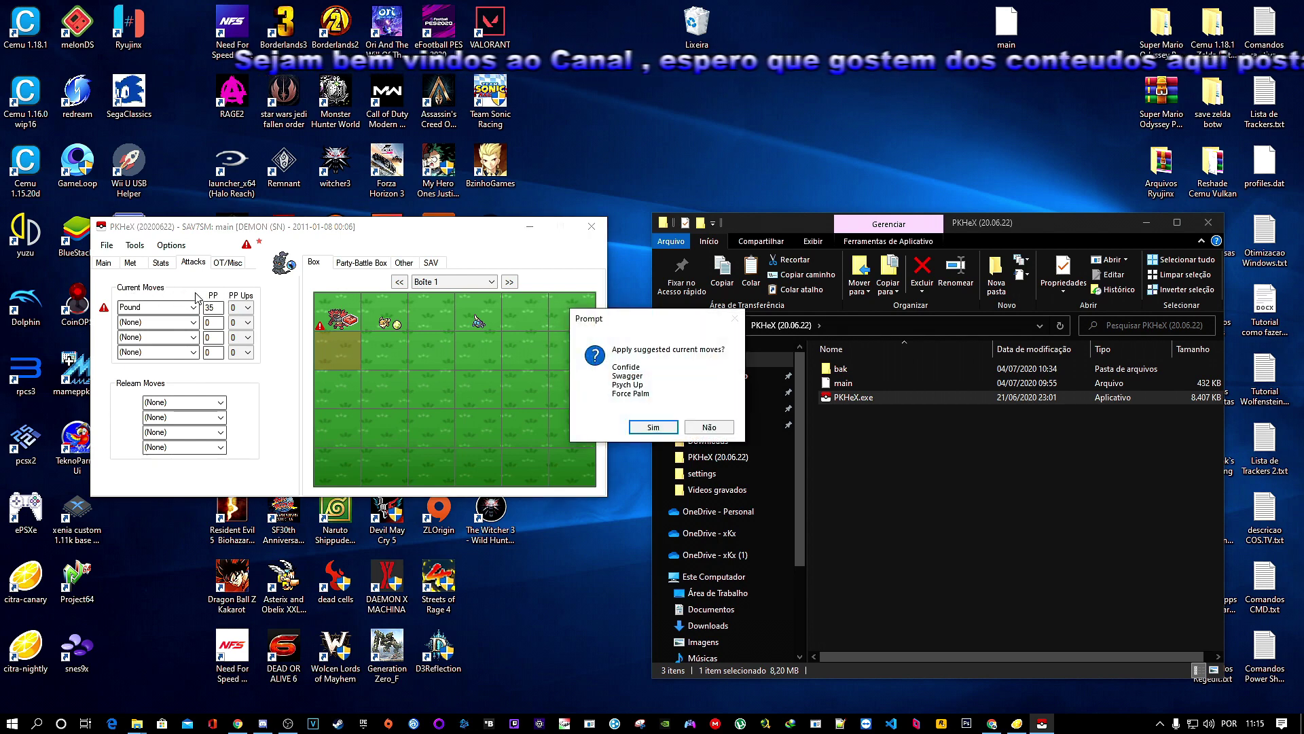
{"action": "left_click", "coordinate": [654, 428]}
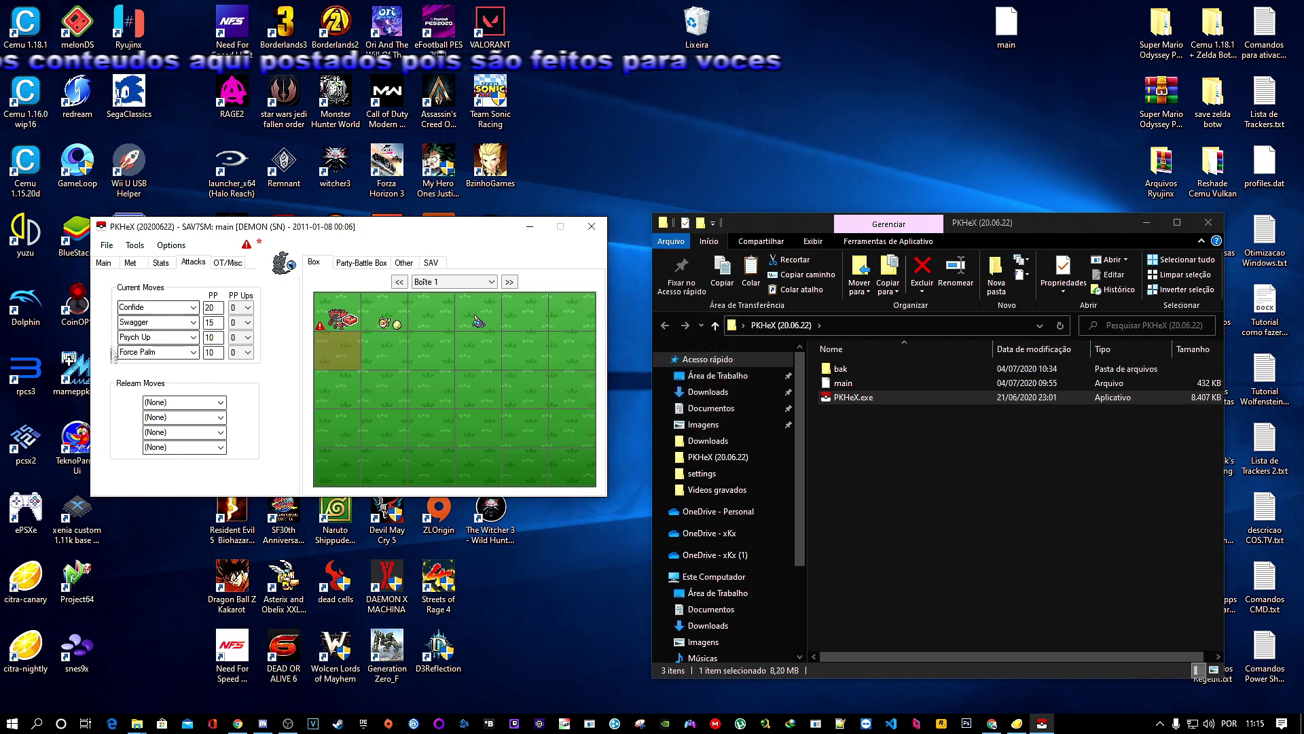
{"action": "left_click", "coordinate": [246, 247]}
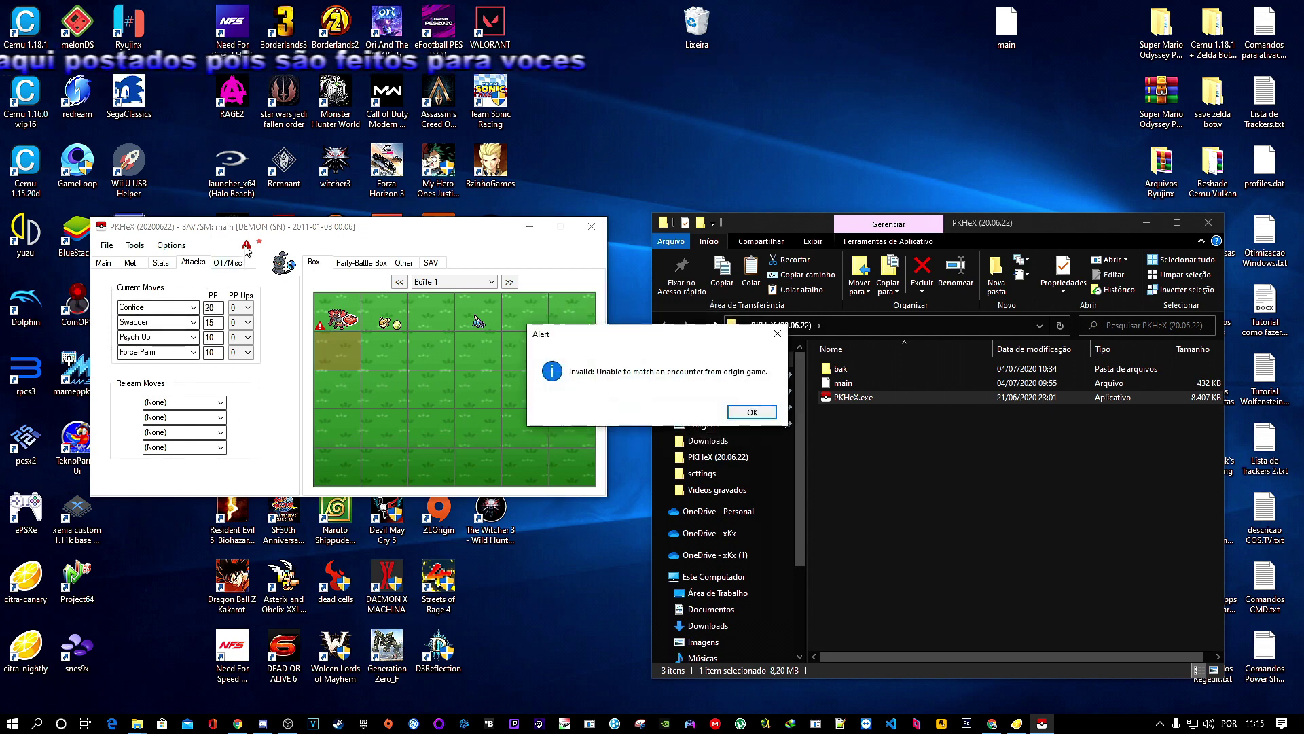
{"action": "left_click", "coordinate": [751, 413]}
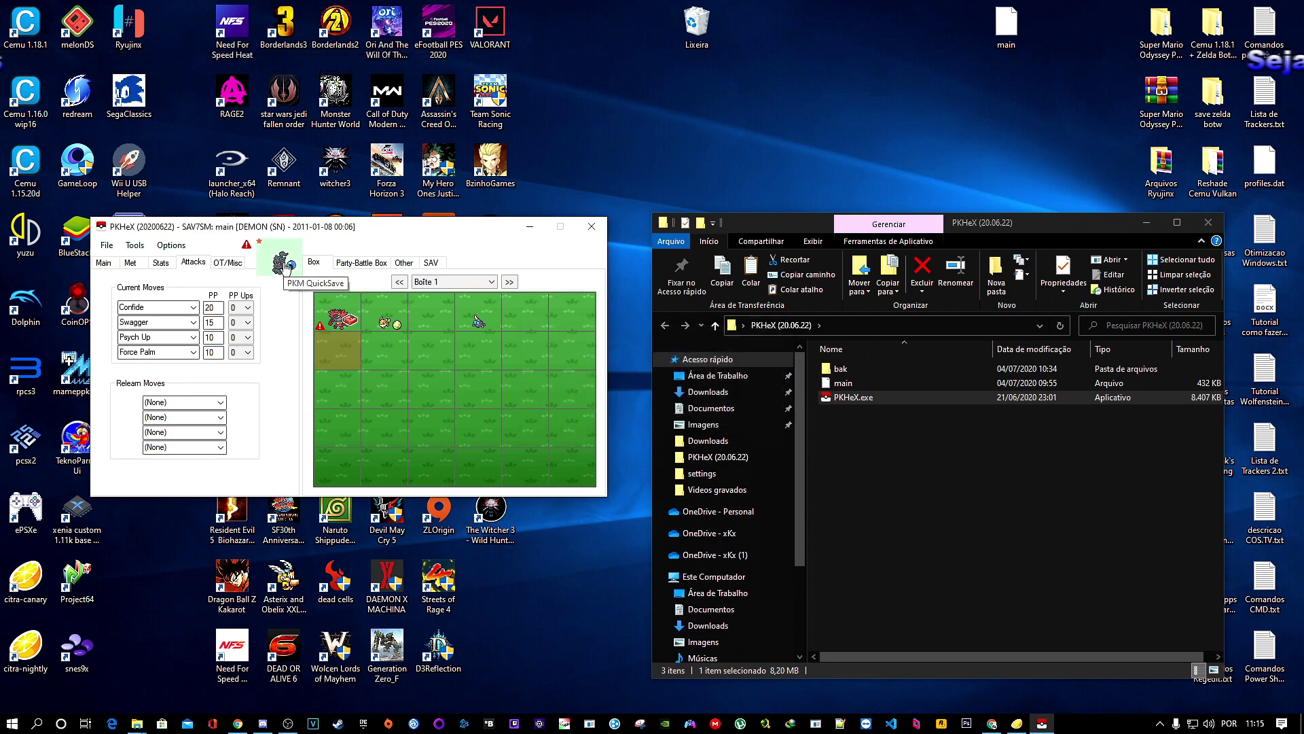
View the Marshadow's trainer information and the save's party Pokémon.
{"action": "left_click", "coordinate": [226, 265]}
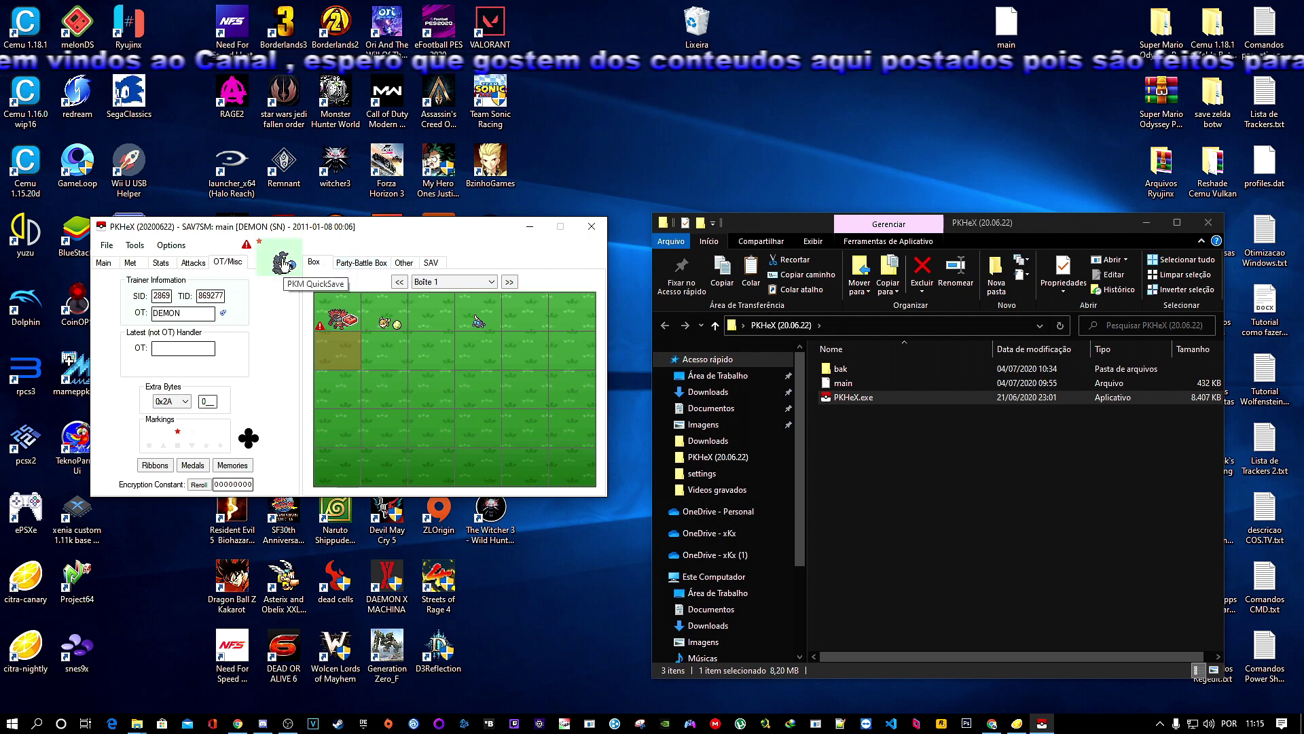
{"action": "left_click", "coordinate": [364, 265]}
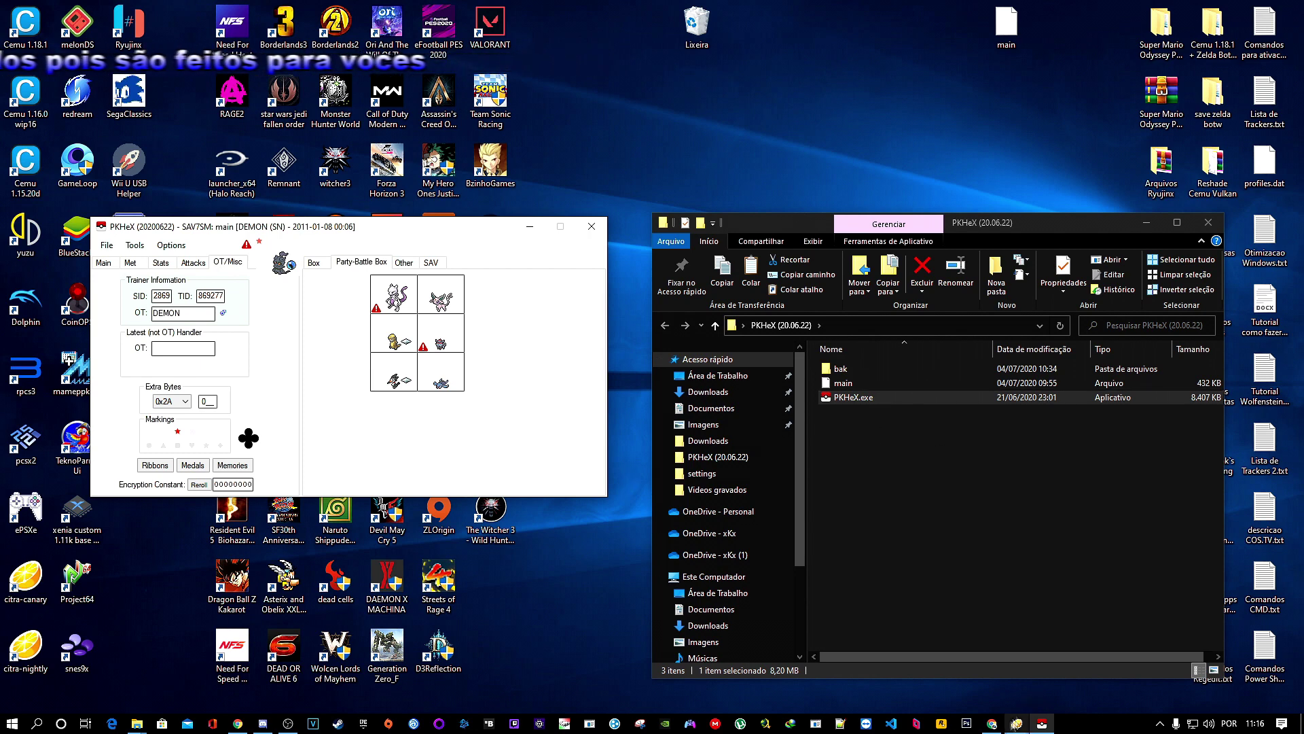
Switch to the running Pokémon Sun game in Citra and lower Citra's volume to 1 in the Windows volume mixer.
{"action": "left_click", "coordinate": [1017, 723]}
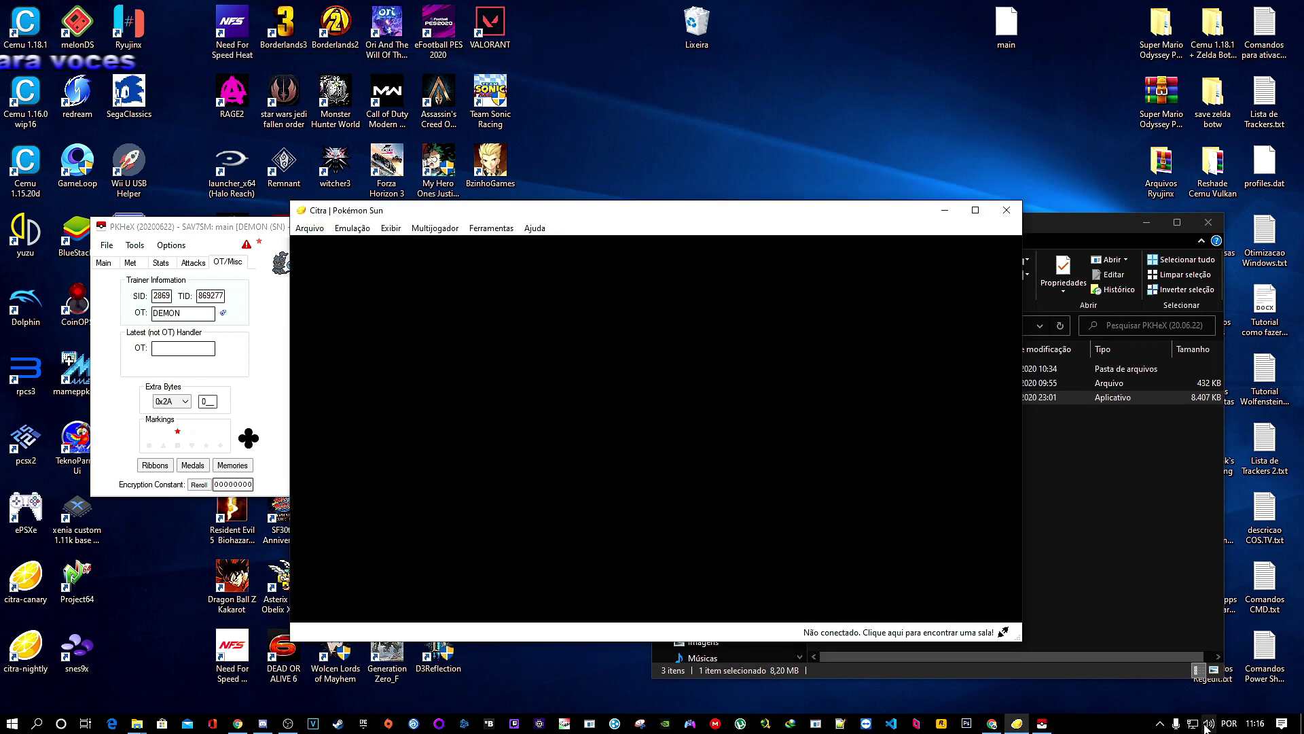
{"action": "right_click", "coordinate": [1205, 726]}
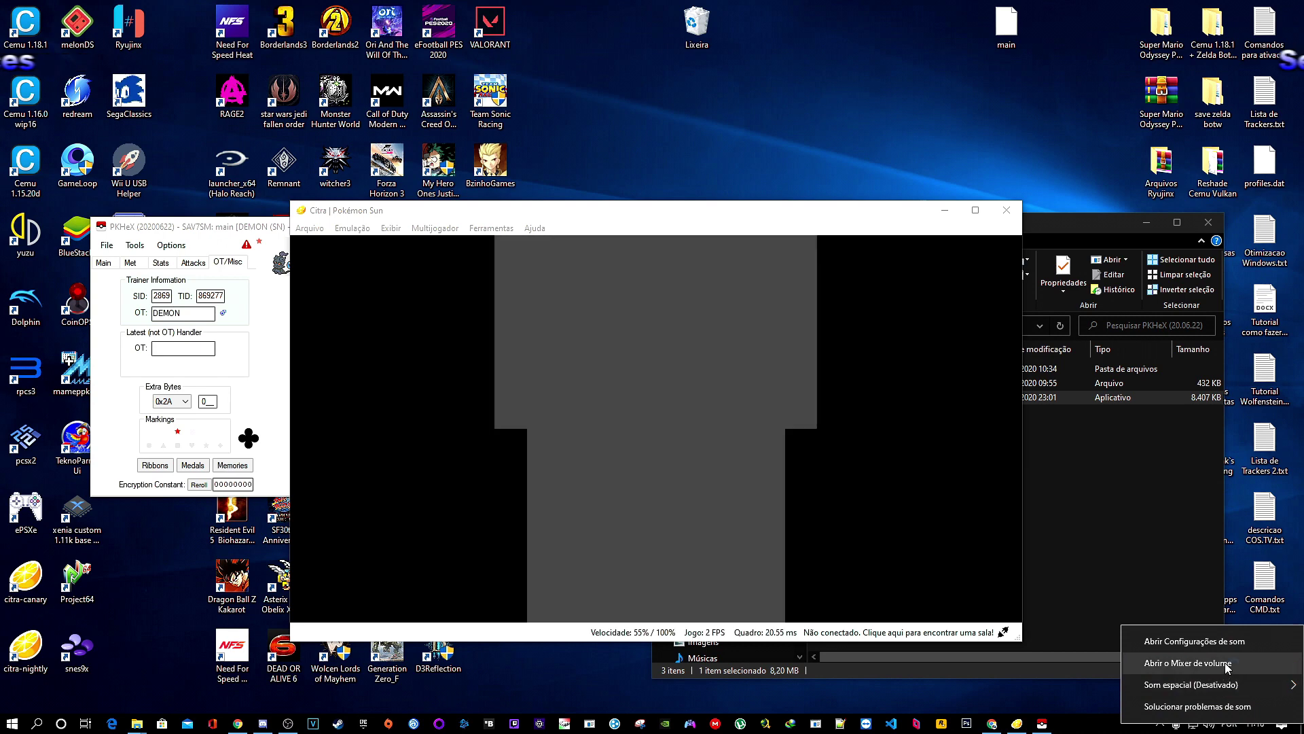
{"action": "left_click", "coordinate": [1169, 661]}
{"action": "left_click_drag", "start_coordinate": [1252, 583], "coordinate": [1257, 661]}
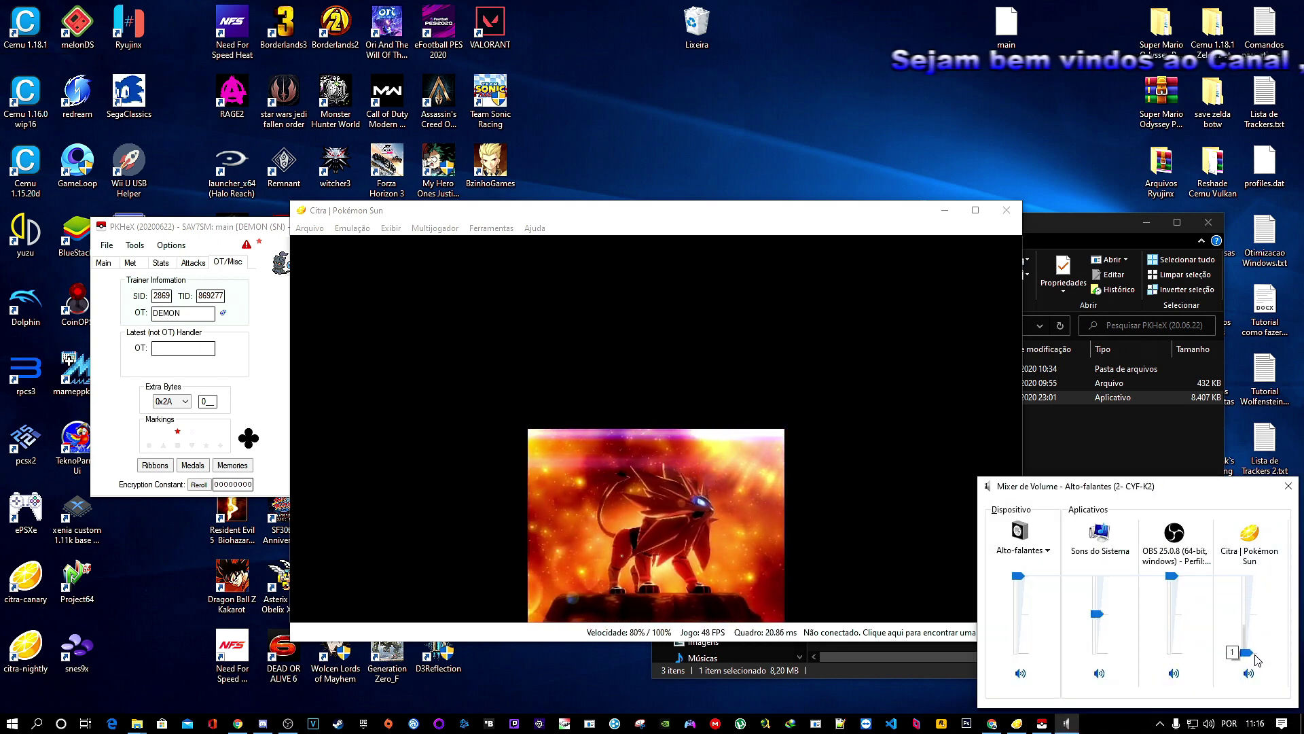
{"action": "left_click", "coordinate": [1288, 486]}
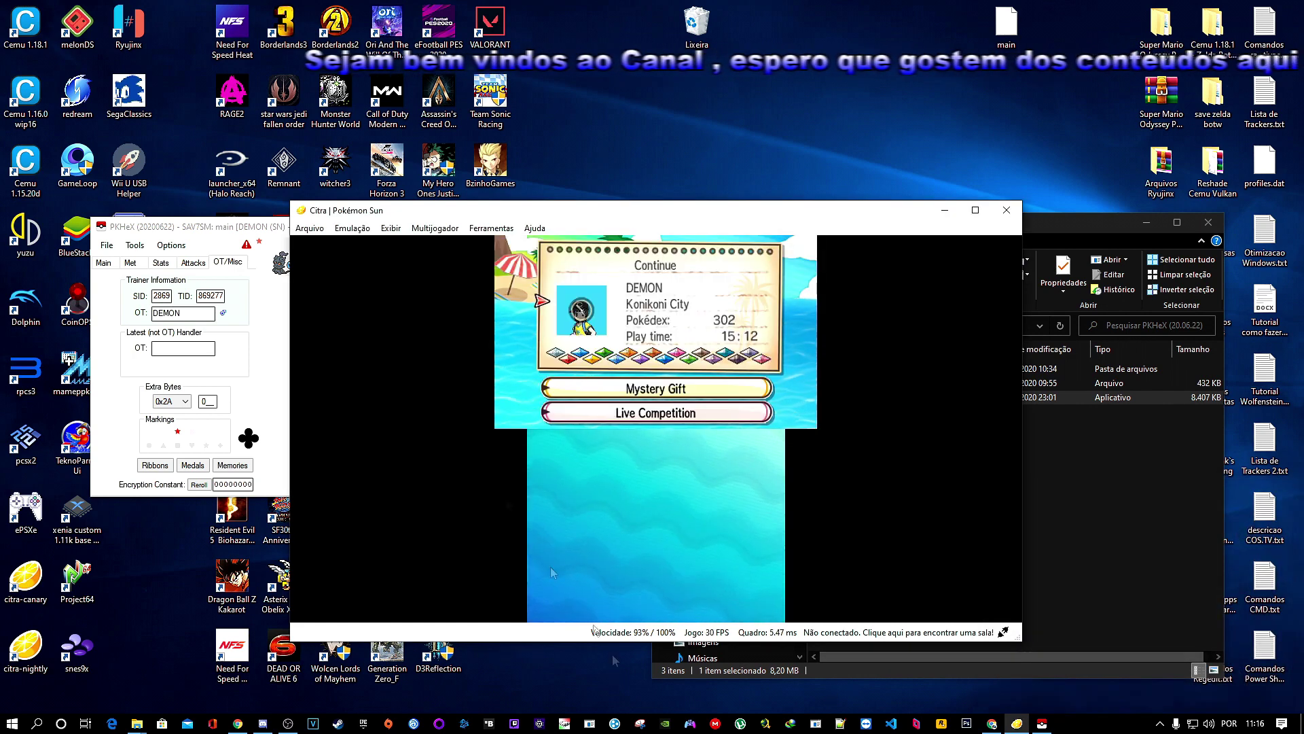
Continue the saved Pokémon Sun game and open the in-game party screen.
{"action": "key", "text": "a"}
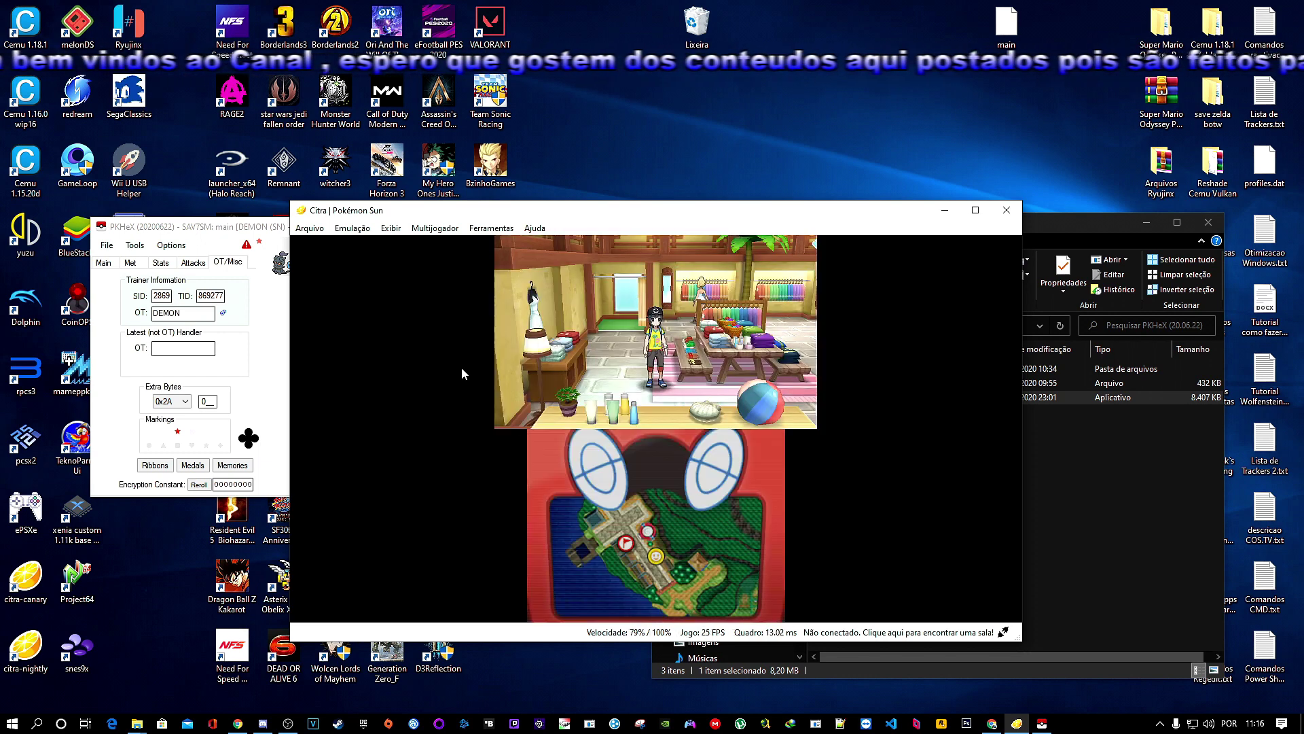
{"action": "key", "text": "z"}
{"action": "key", "text": "a"}
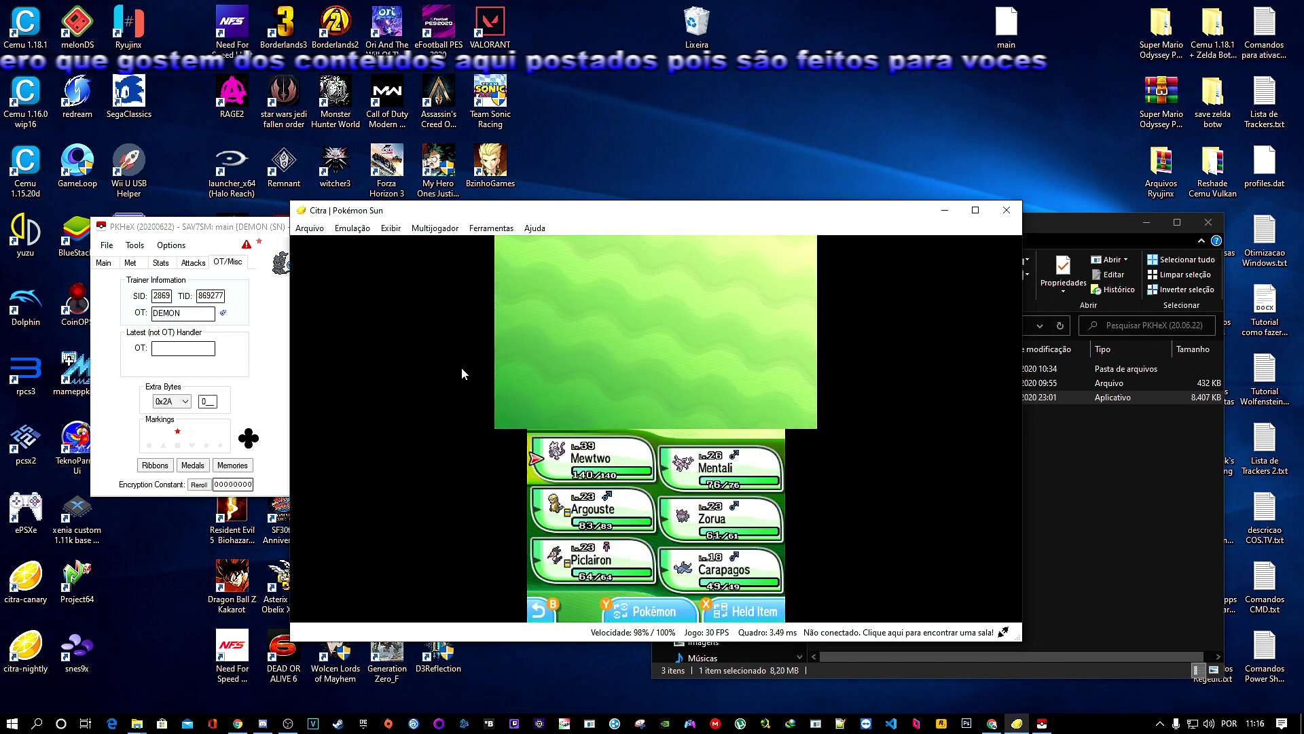
Place the PKHeX window beside the game, compare its party slots with the in-game party, and return to Citra.
{"action": "left_click", "coordinate": [216, 231]}
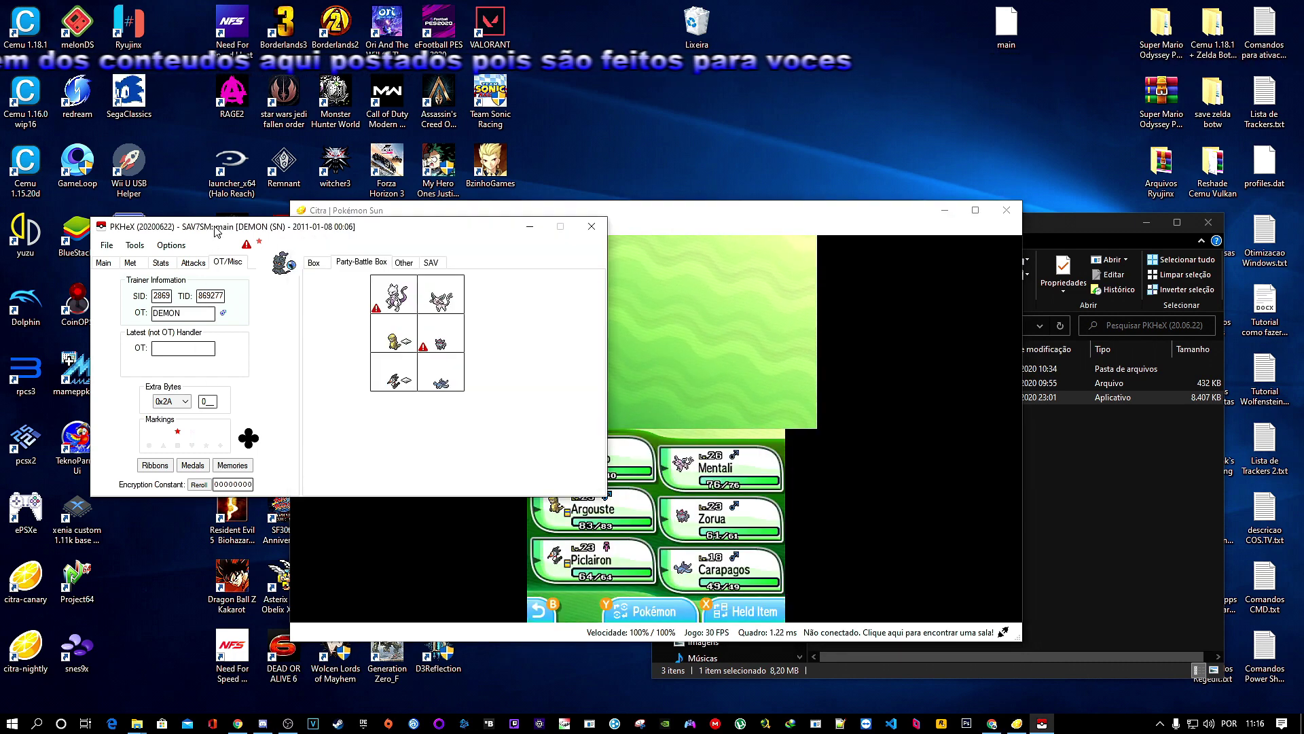
{"action": "left_click_drag", "start_coordinate": [406, 229], "coordinate": [323, 229]}
{"action": "mouse_move", "coordinate": [315, 306]}
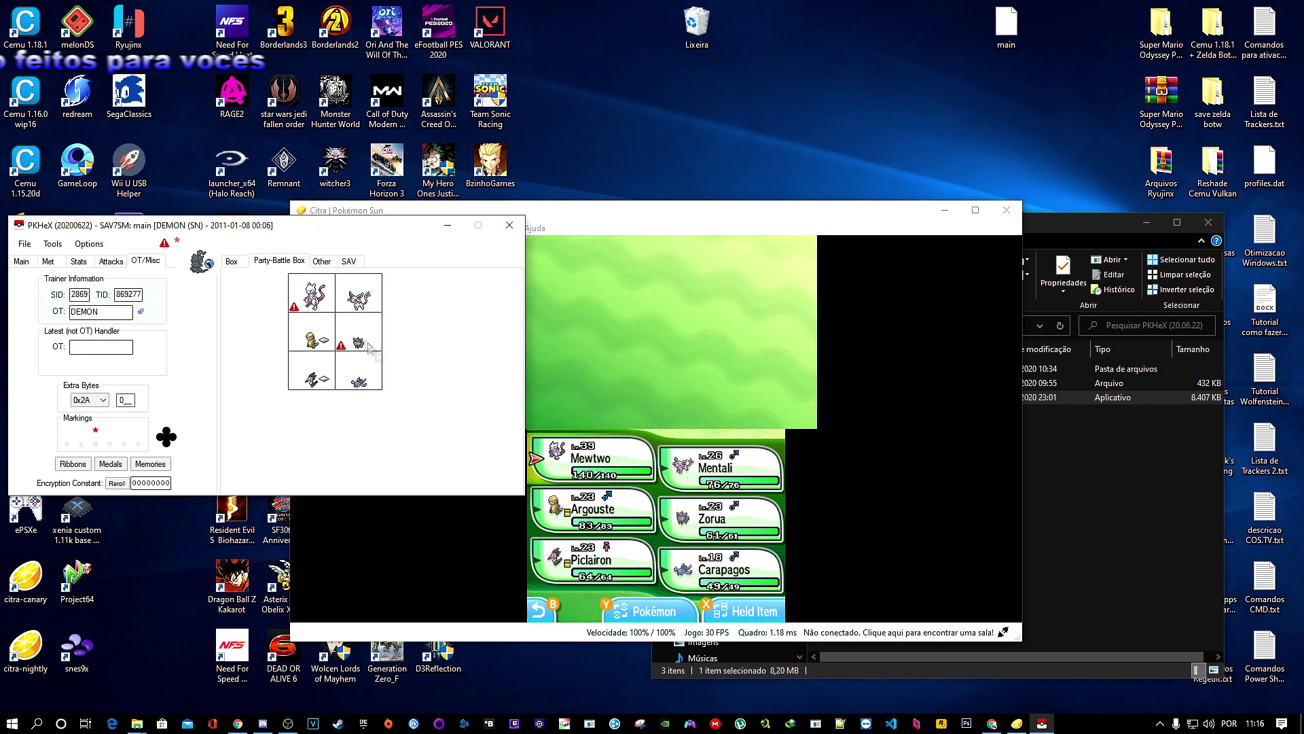
{"action": "mouse_move", "coordinate": [356, 350]}
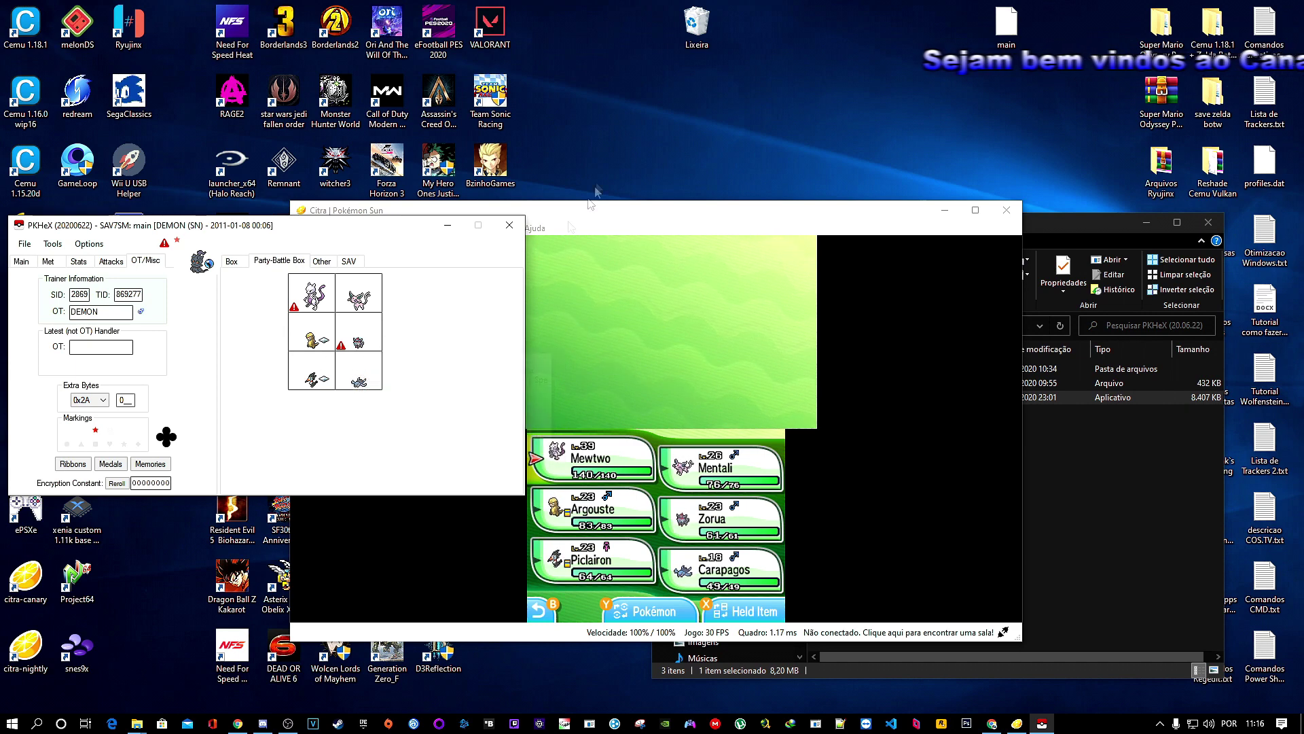
{"action": "left_click", "coordinate": [825, 229]}
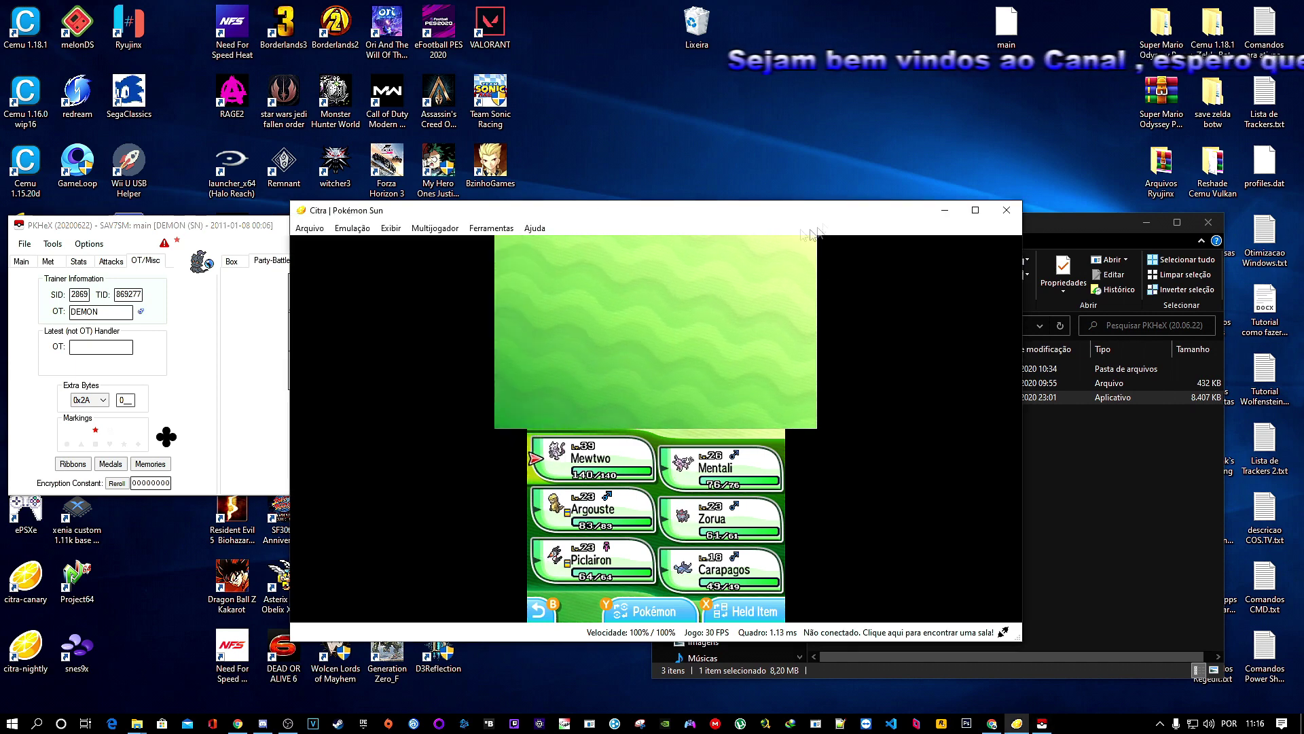
Exit Citra, confirming that the emulation ends, and move the PKHeX window back to the middle of the desktop.
{"action": "left_click", "coordinate": [1007, 210]}
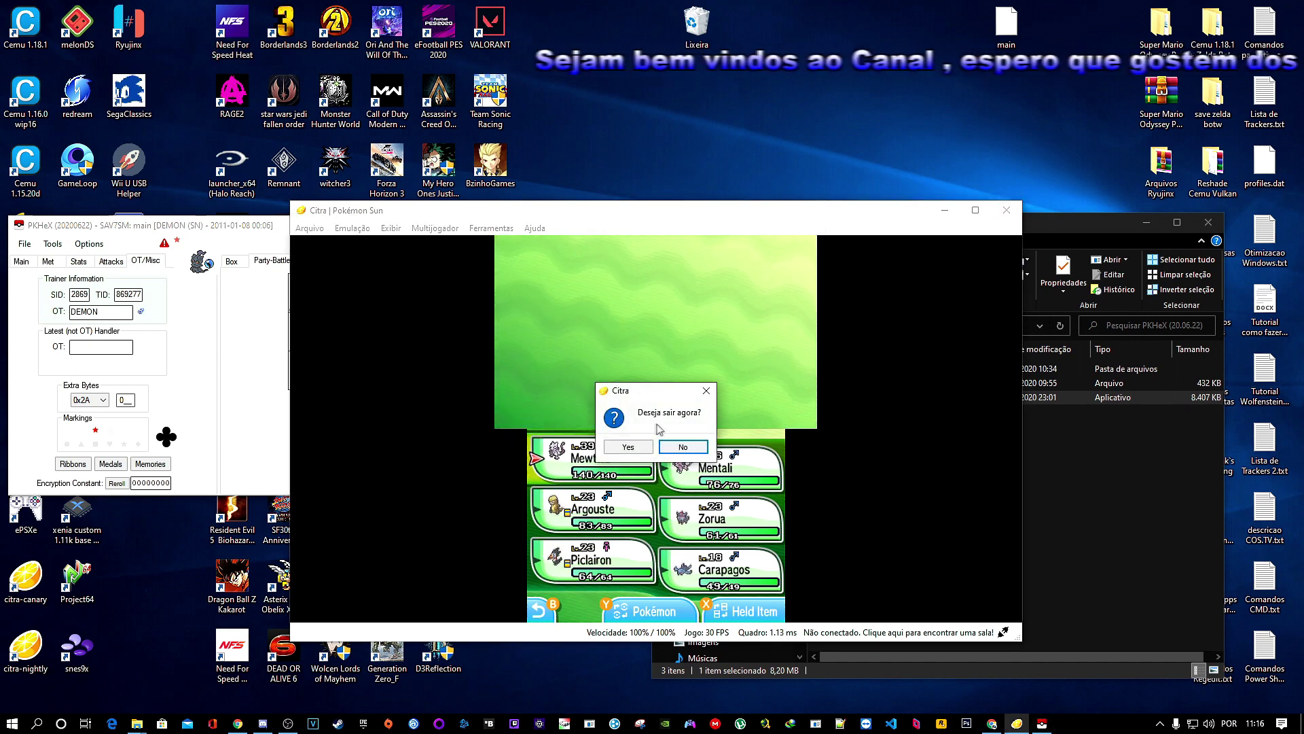
{"action": "left_click", "coordinate": [637, 445]}
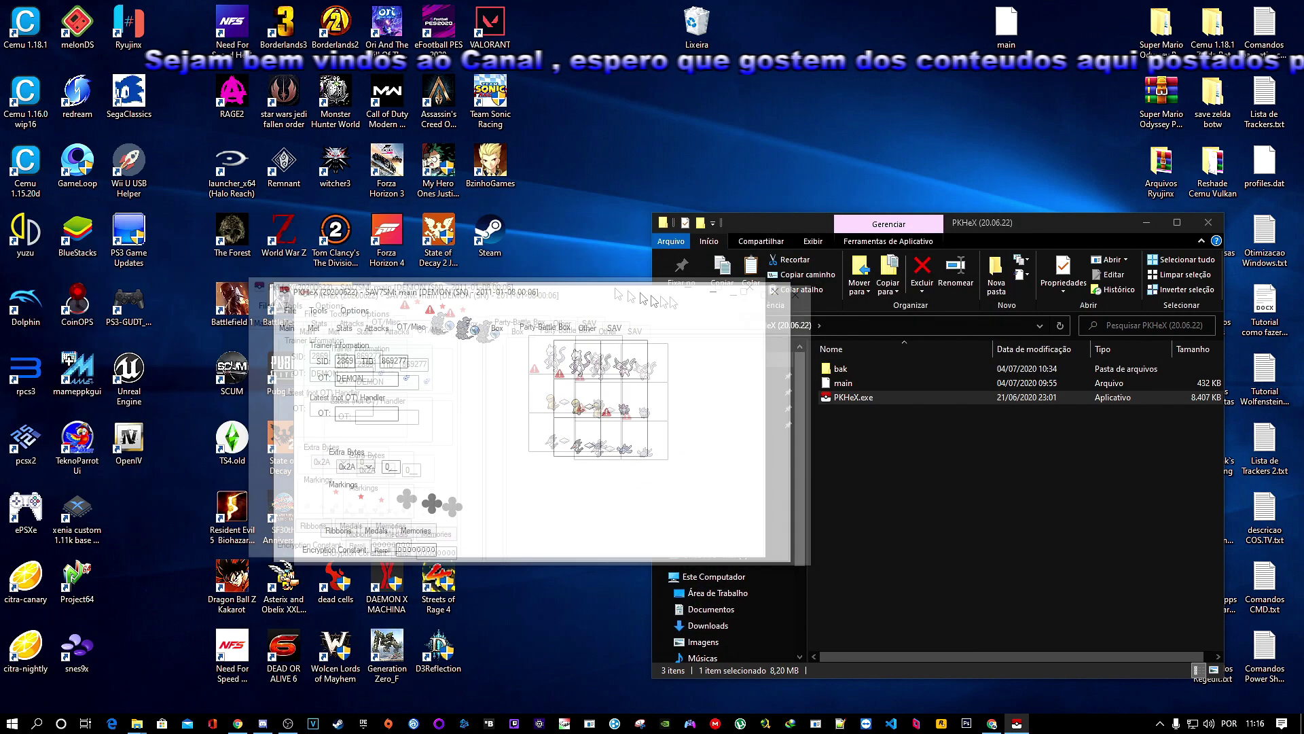
{"action": "left_click_drag", "start_coordinate": [537, 333], "coordinate": [693, 406]}
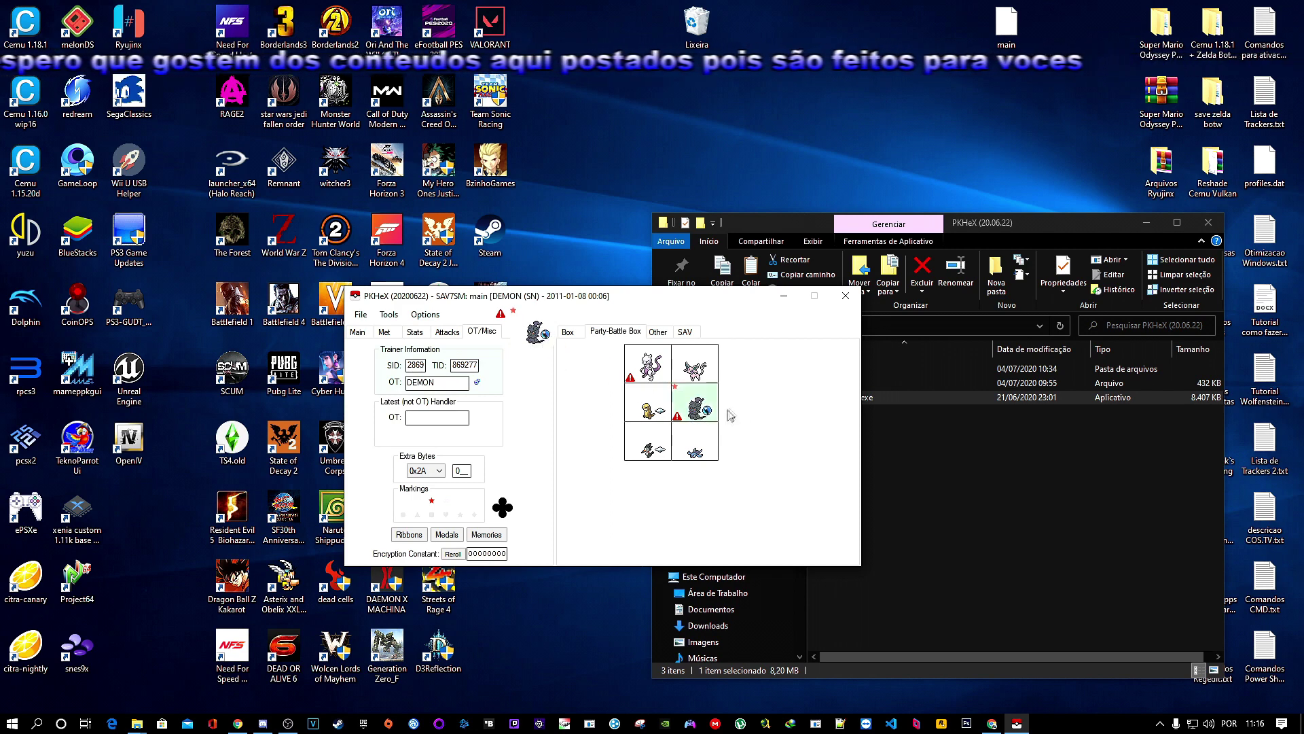
Look through the save's party slots and storage boxes Boîte 1 and Boîte 32, returning to Boîte 1.
{"action": "left_click", "coordinate": [568, 332]}
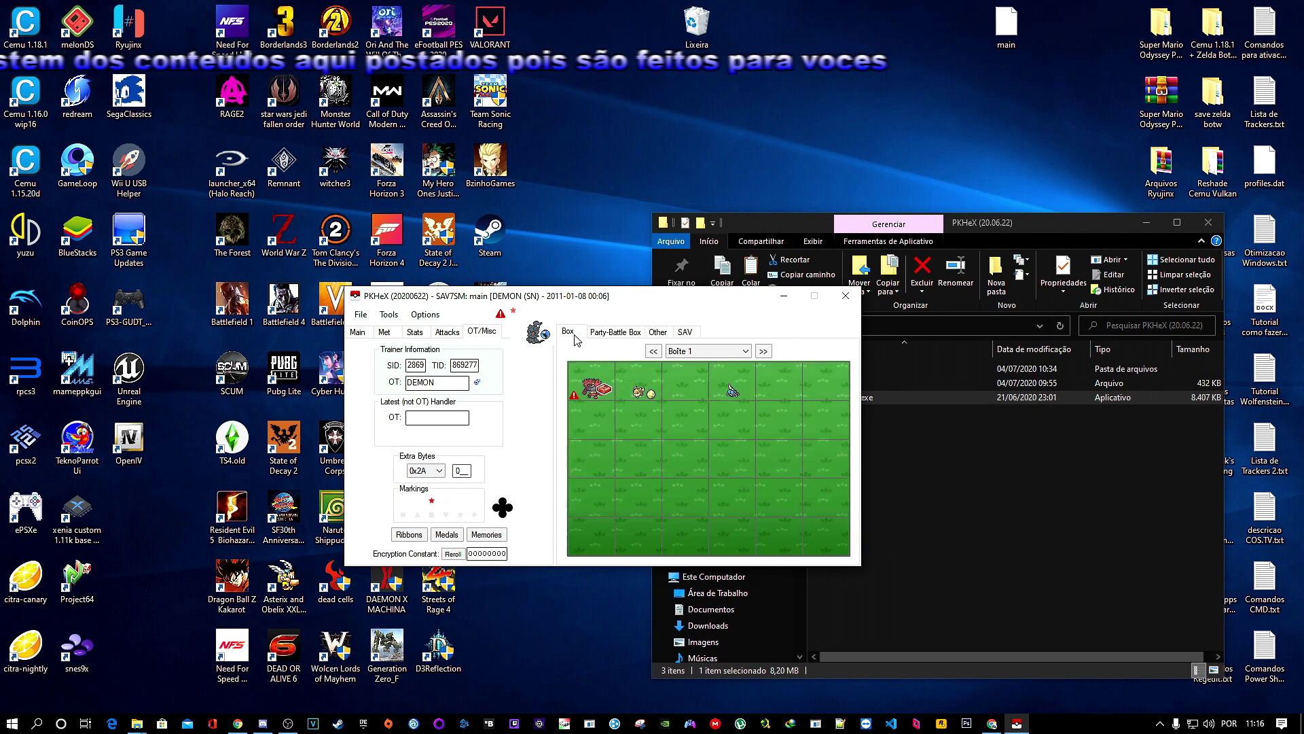
{"action": "left_click", "coordinate": [611, 332]}
{"action": "right_click", "coordinate": [683, 392]}
{"action": "left_click", "coordinate": [706, 413]}
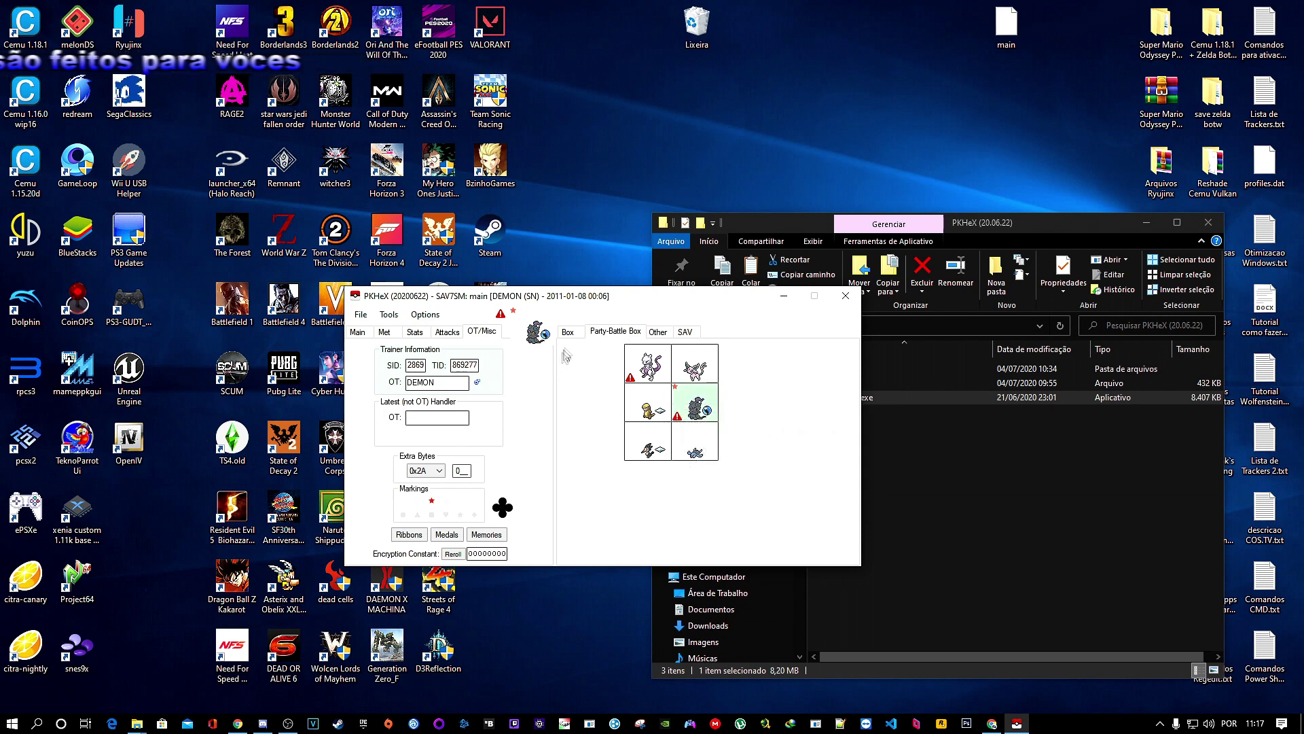
{"action": "left_click", "coordinate": [568, 332]}
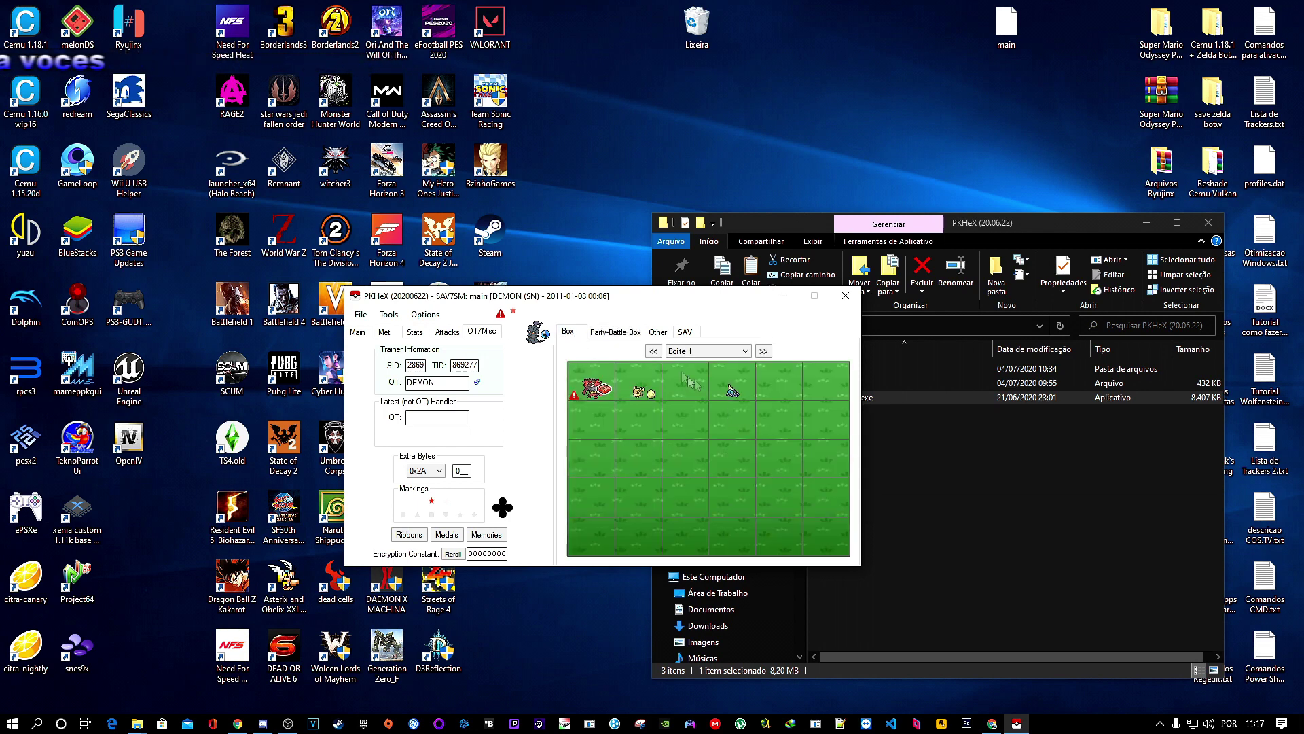
{"action": "left_click", "coordinate": [657, 351]}
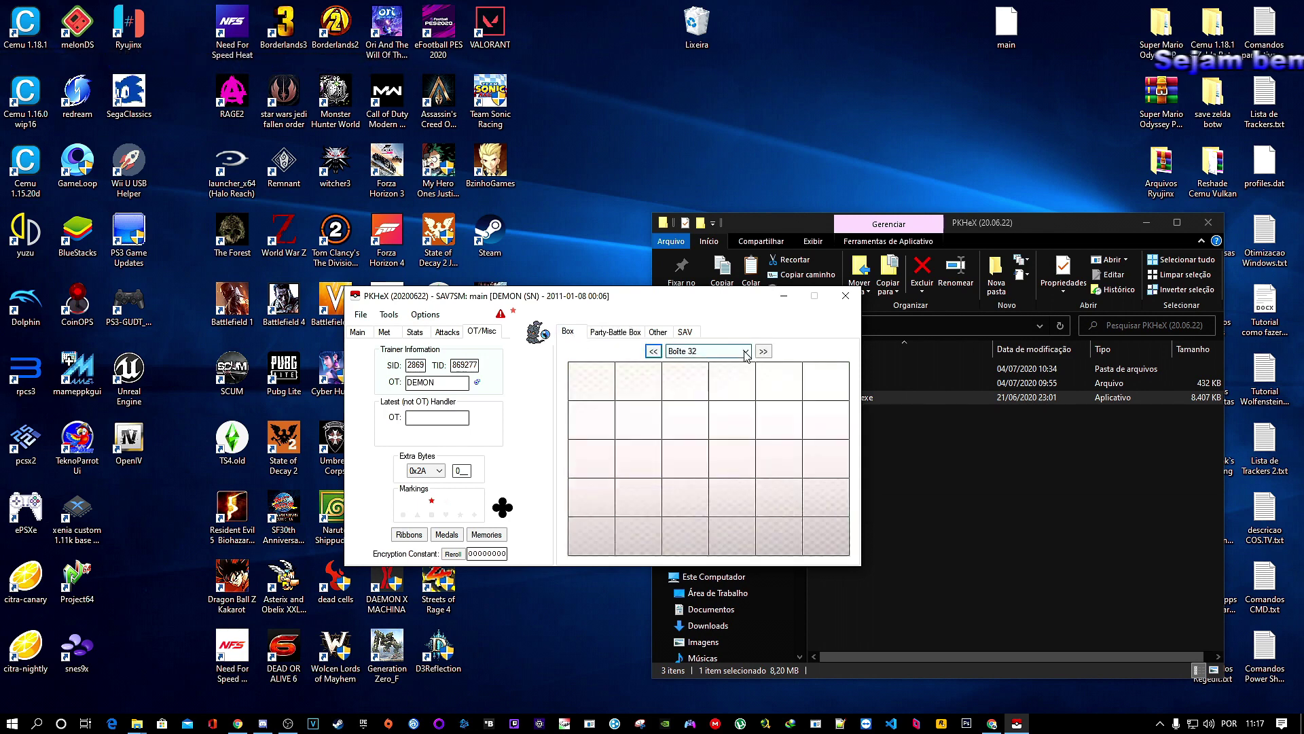
{"action": "left_click", "coordinate": [746, 352]}
{"action": "left_click", "coordinate": [764, 353]}
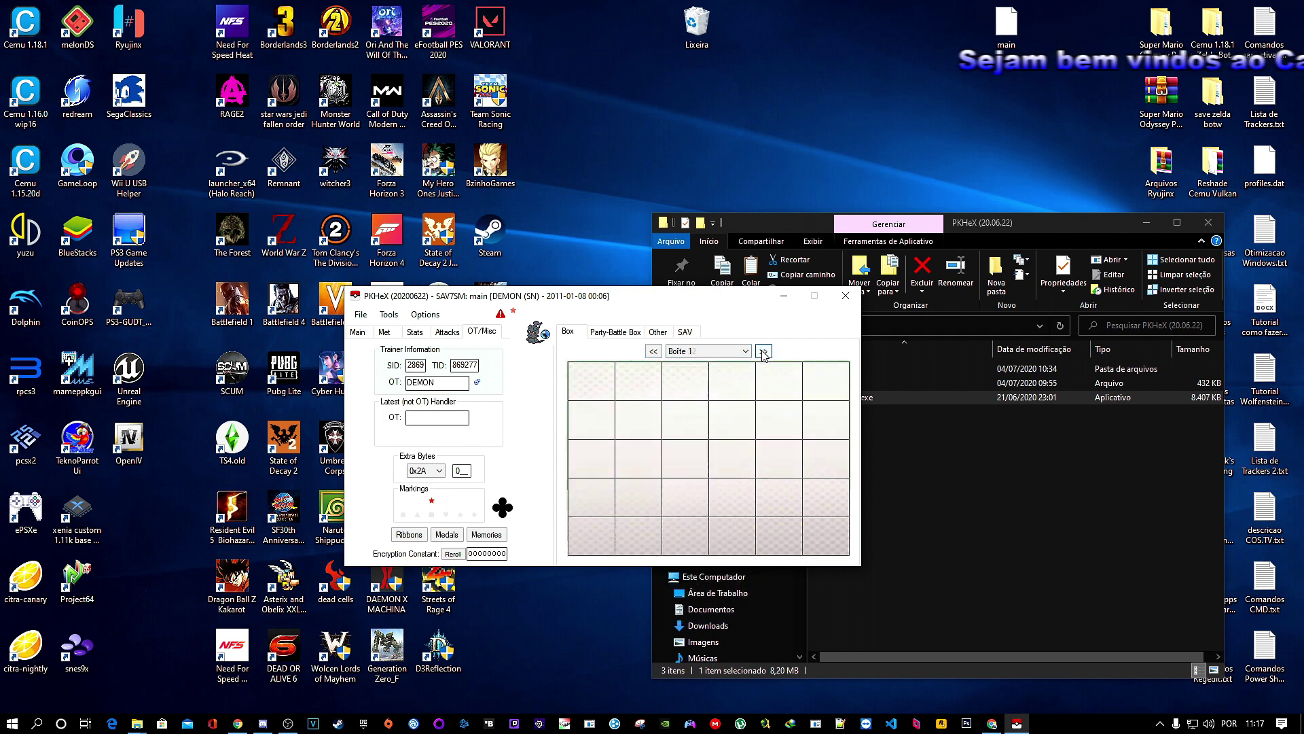
{"action": "left_click", "coordinate": [763, 351]}
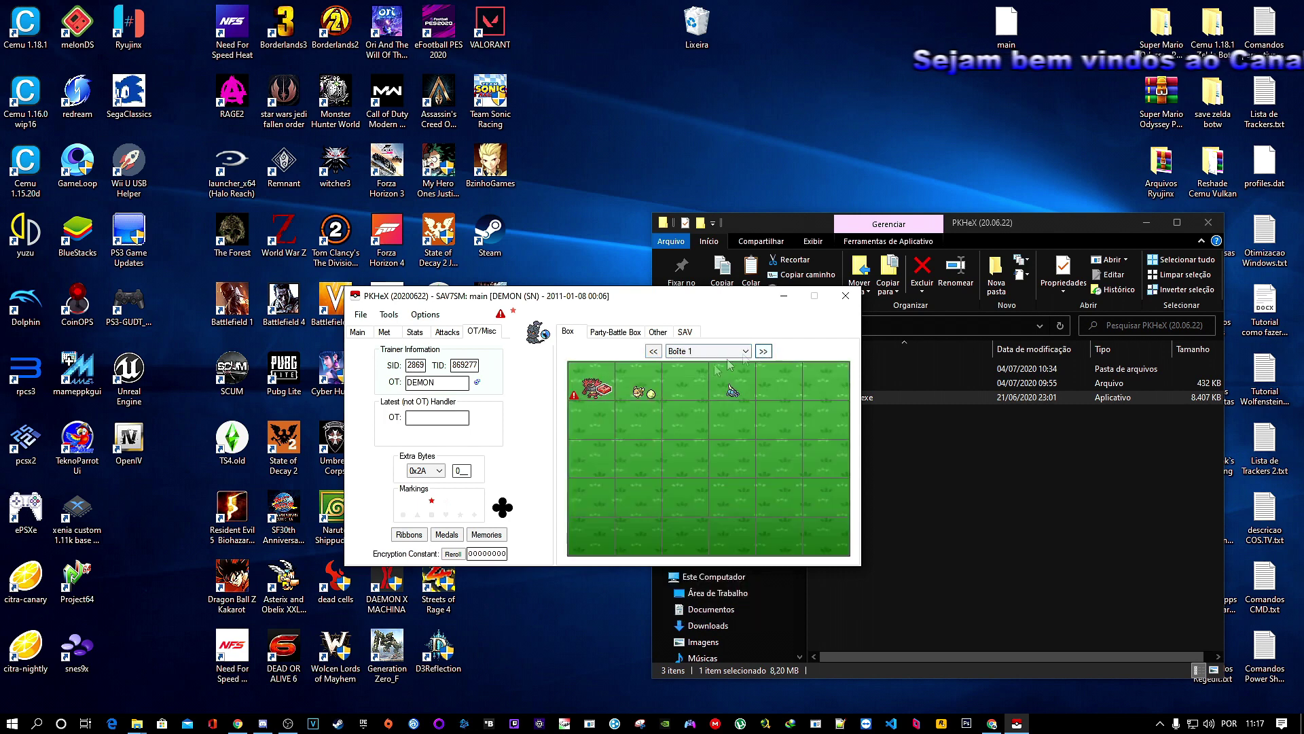
Delete the Marshadow from the fourth party slot and place the edited Marshadow in the empty sixth slot.
{"action": "left_click", "coordinate": [618, 332]}
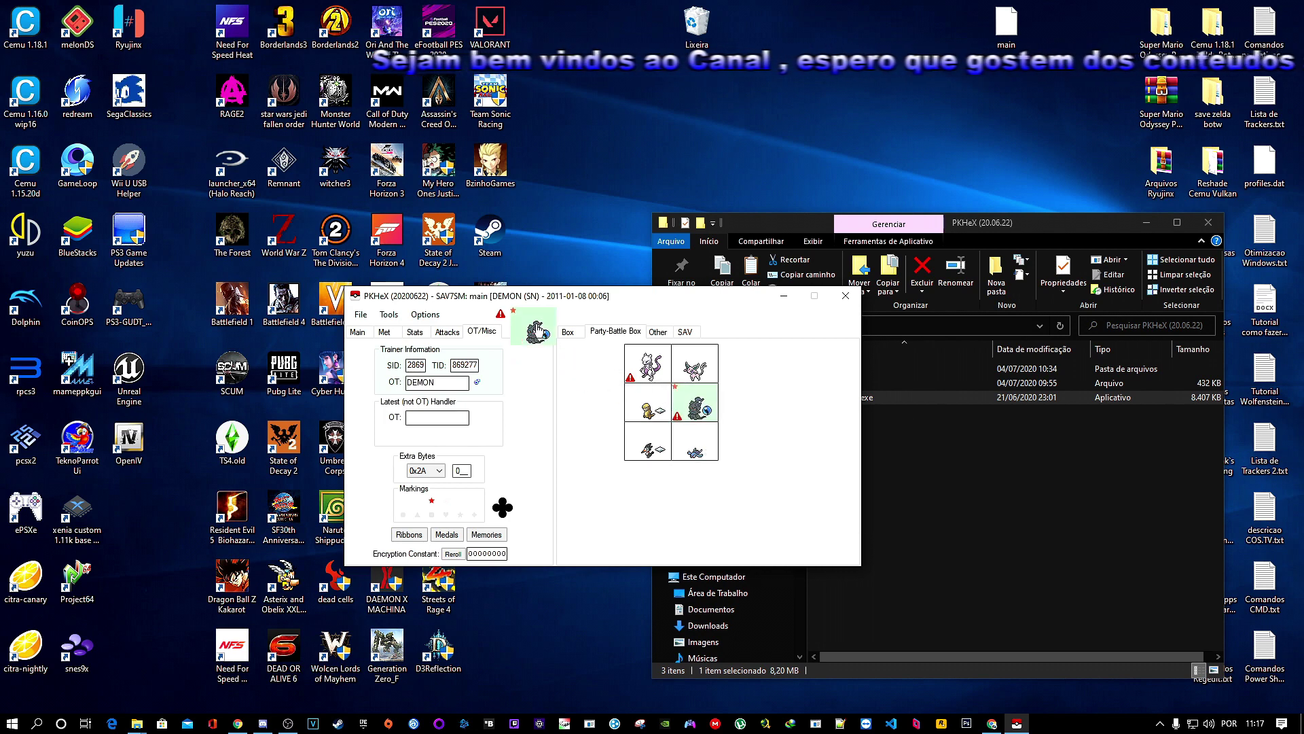
{"action": "left_click", "coordinate": [708, 408]}
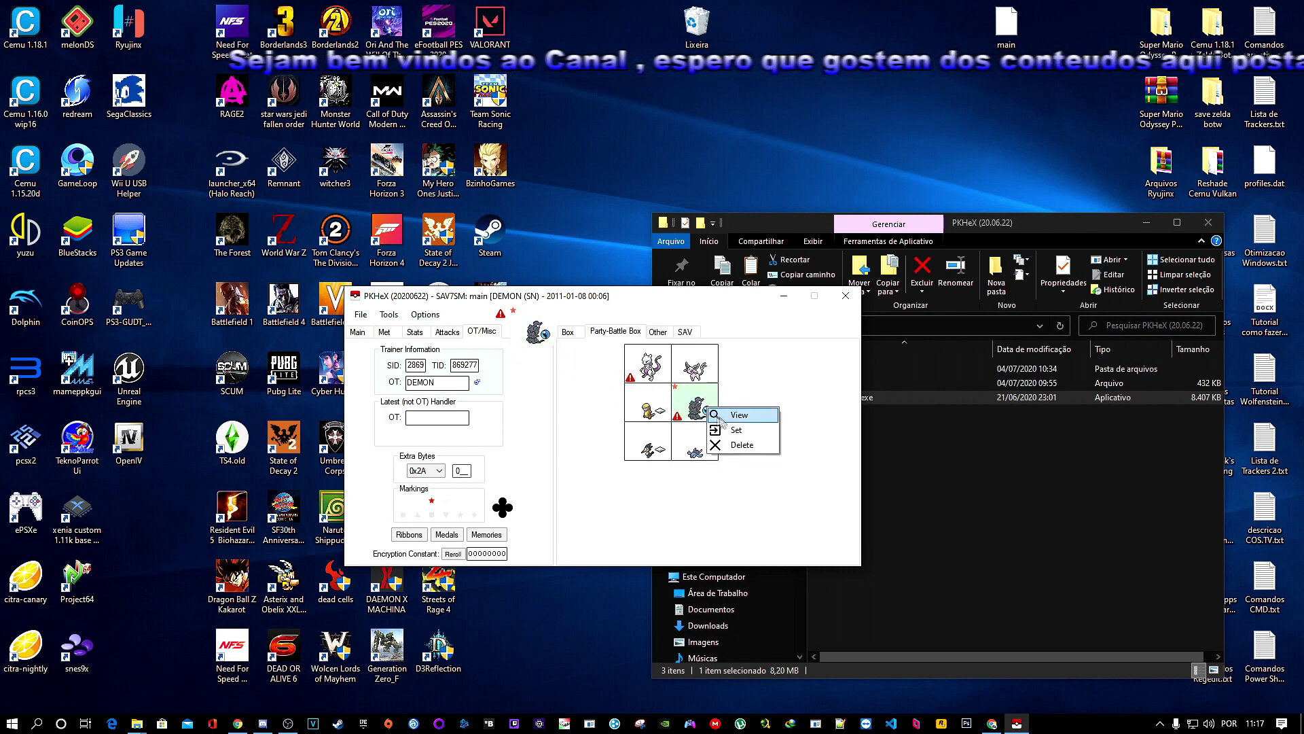
{"action": "left_click", "coordinate": [742, 447]}
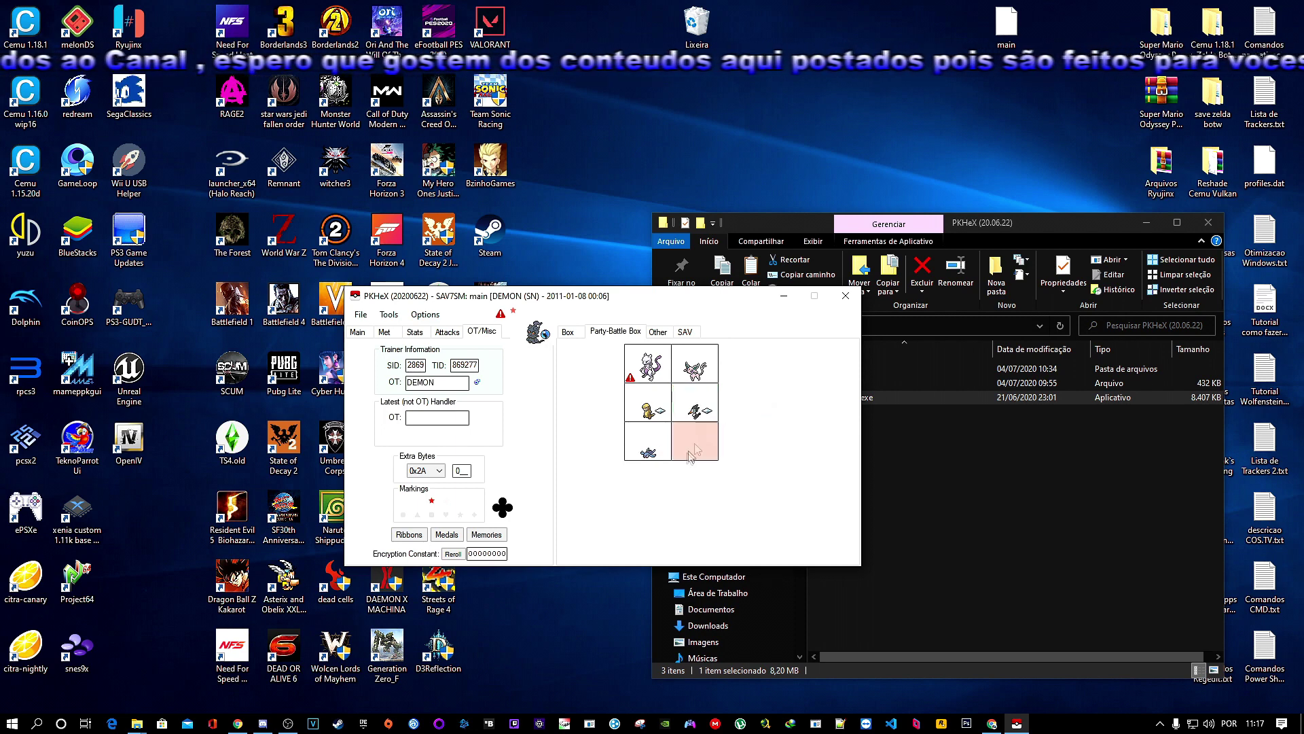
{"action": "left_click", "coordinate": [569, 331]}
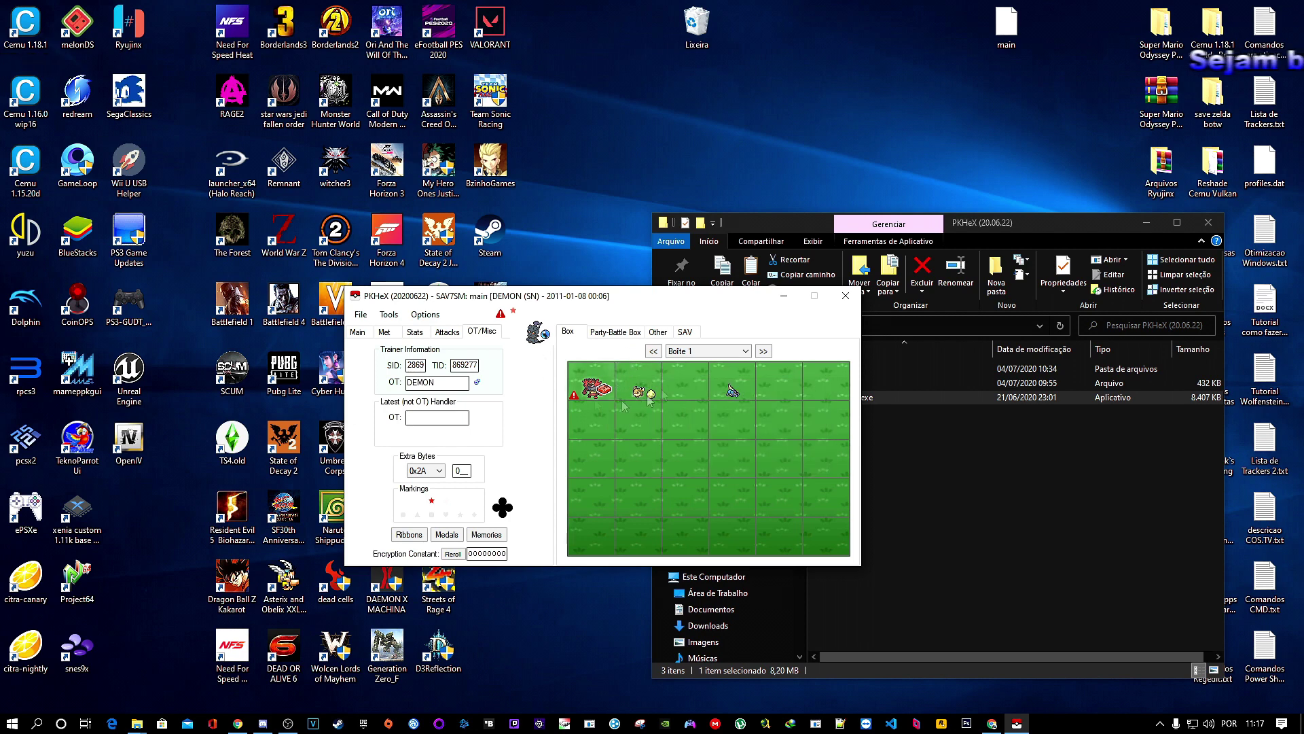
{"action": "left_click", "coordinate": [621, 333]}
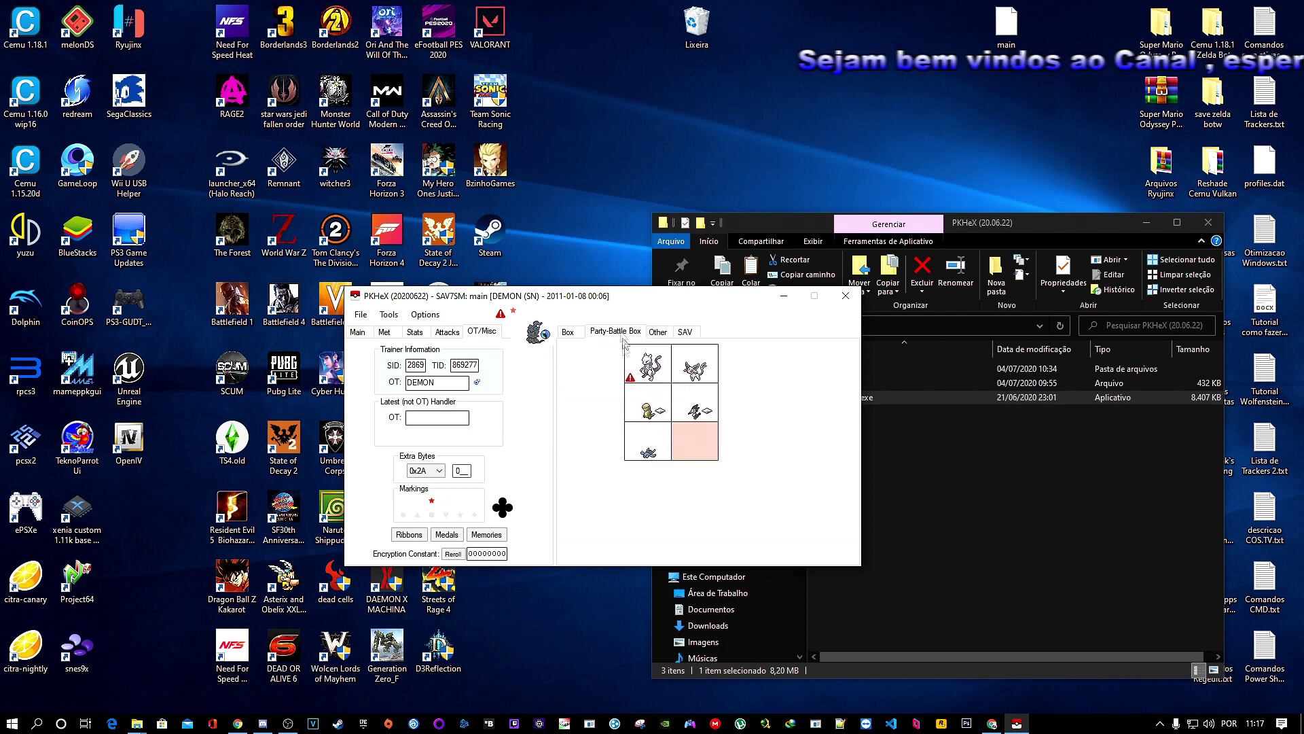
{"action": "left_click_drag", "start_coordinate": [567, 373], "coordinate": [699, 445]}
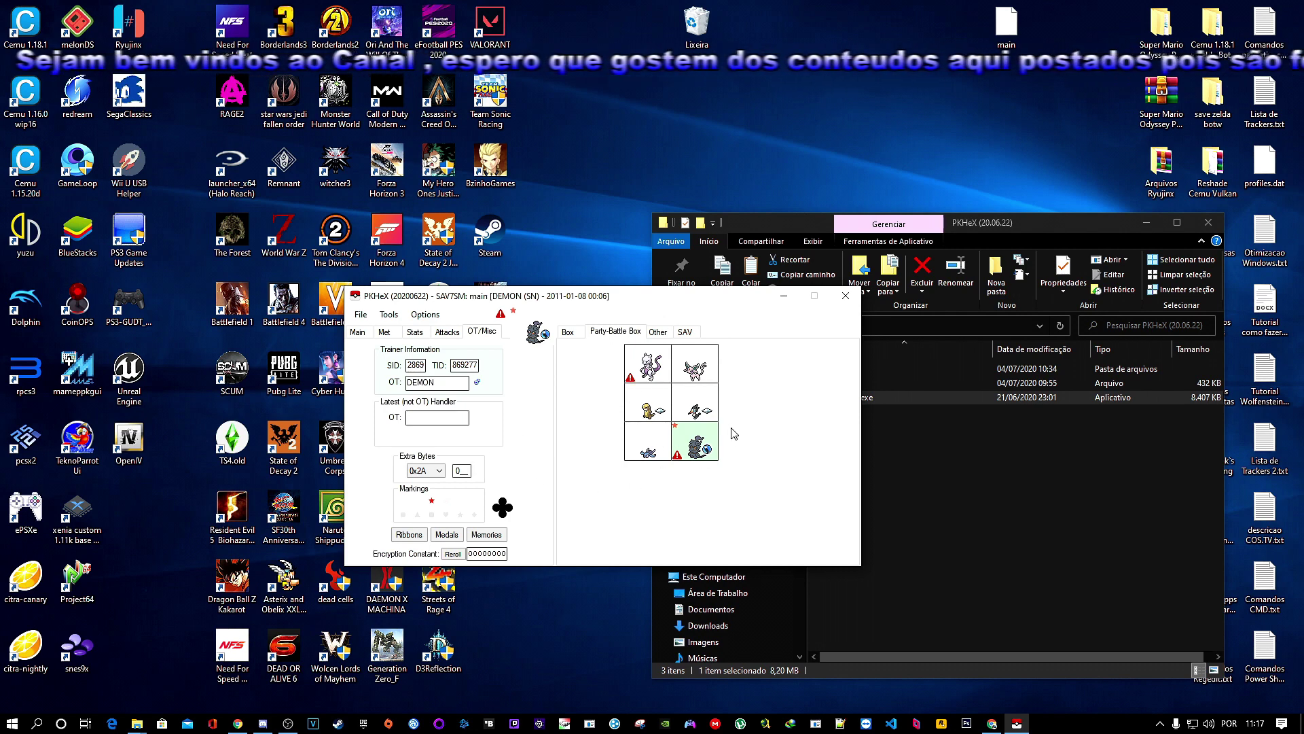
Review the save's trainer overview and map data in the Trainer Data Editor, and save the trainer data.
{"action": "left_click", "coordinate": [688, 333]}
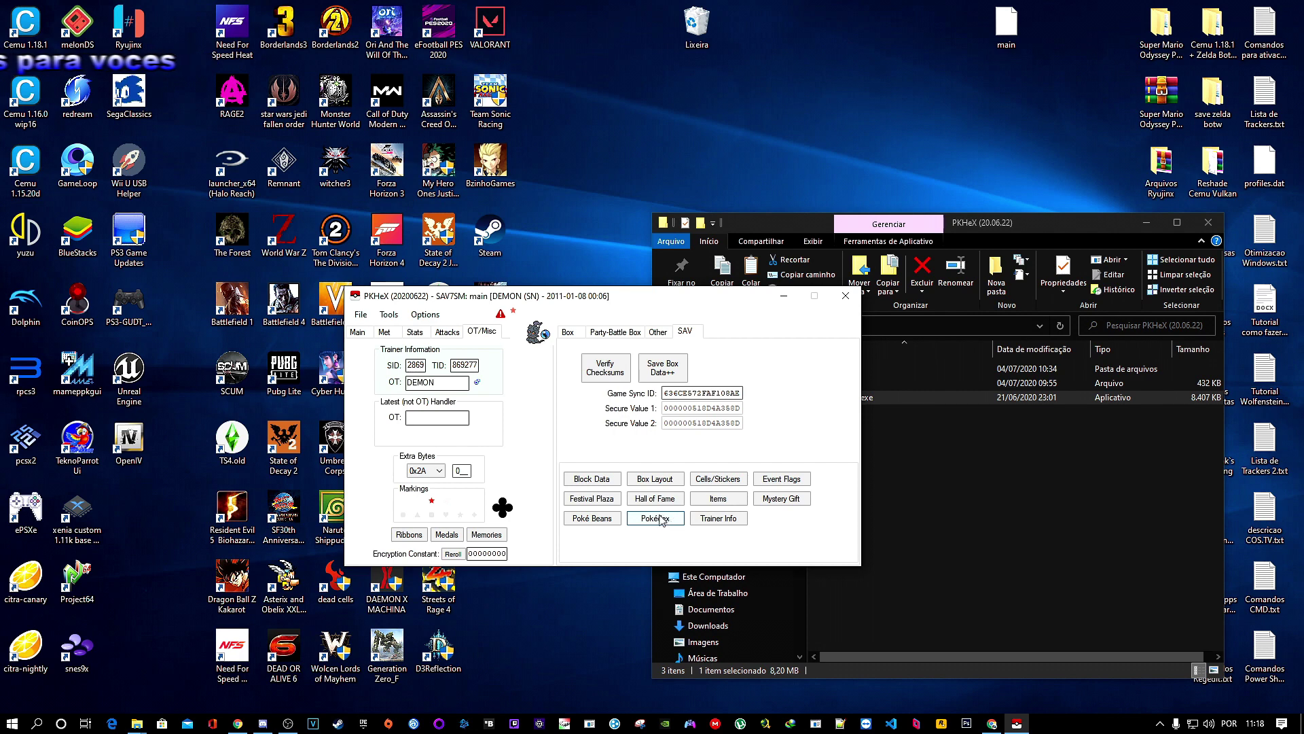
{"action": "left_click", "coordinate": [726, 519]}
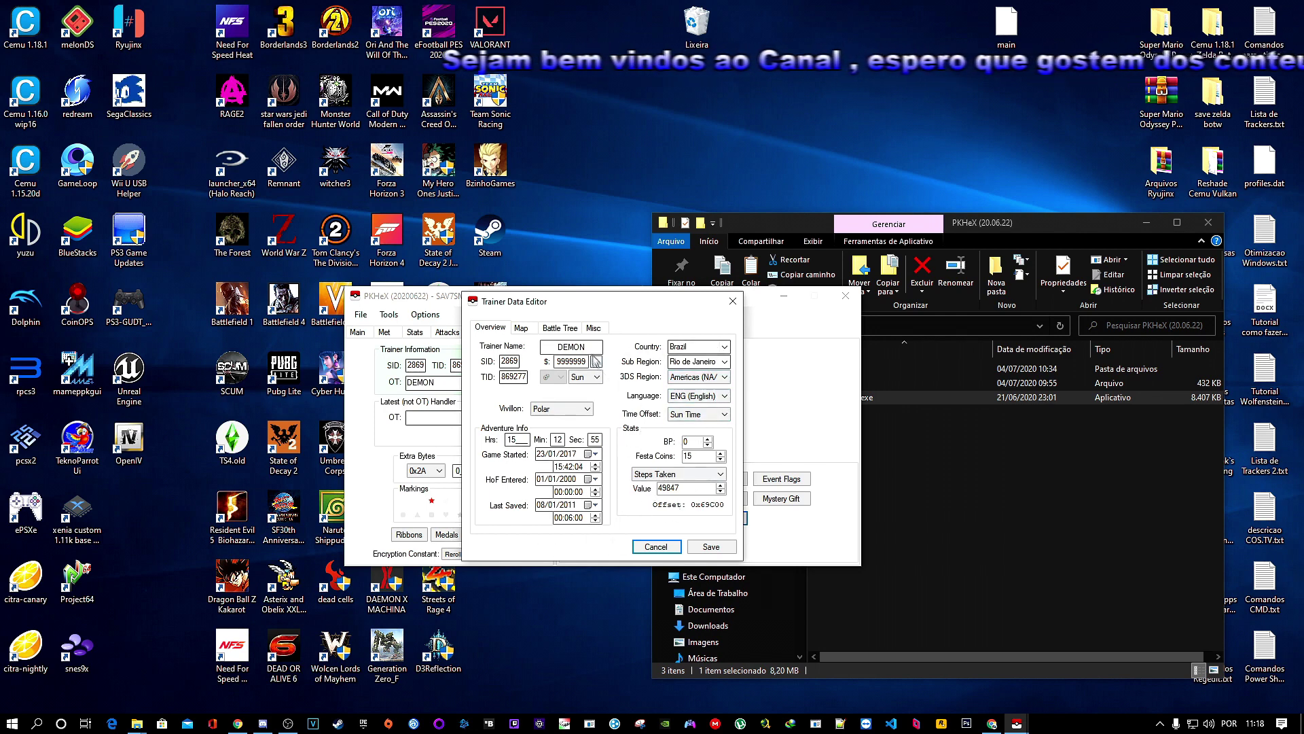
{"action": "left_click", "coordinate": [521, 328]}
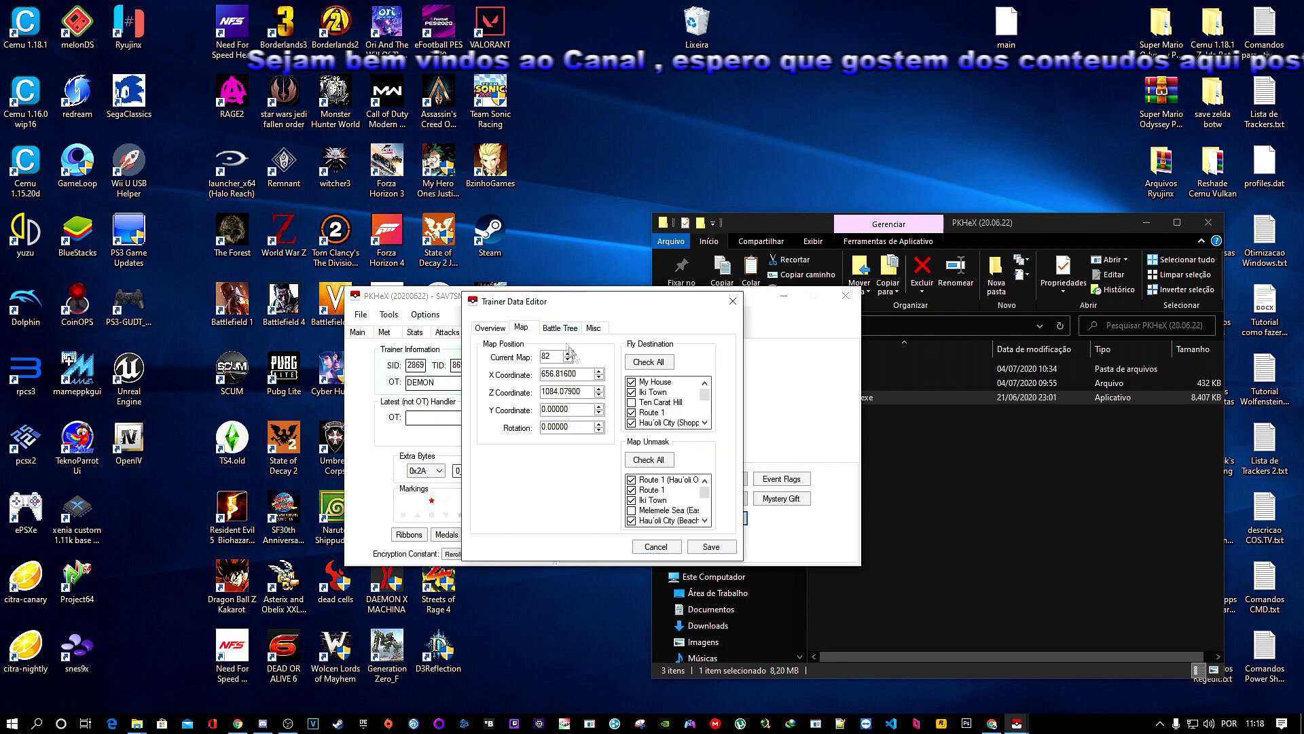
{"action": "left_click", "coordinate": [733, 301]}
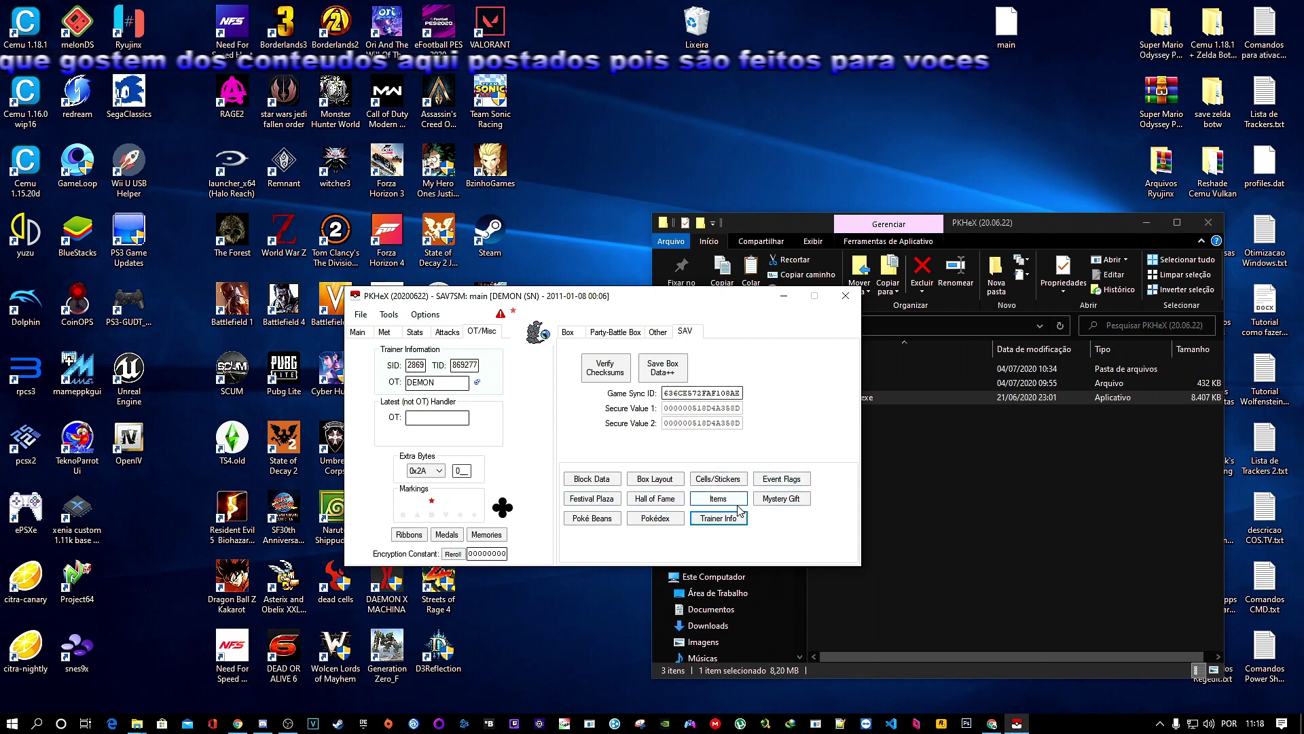
{"action": "left_click", "coordinate": [719, 519]}
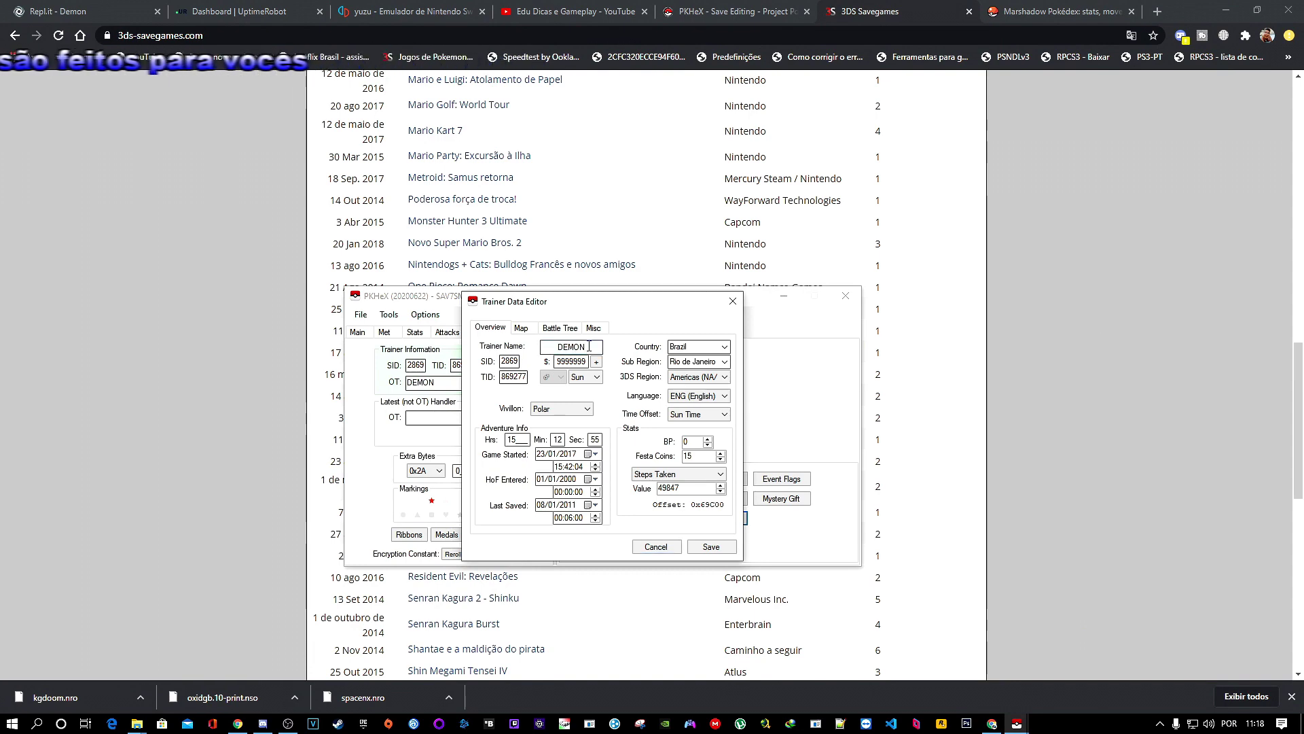
{"action": "left_click", "coordinate": [711, 546]}
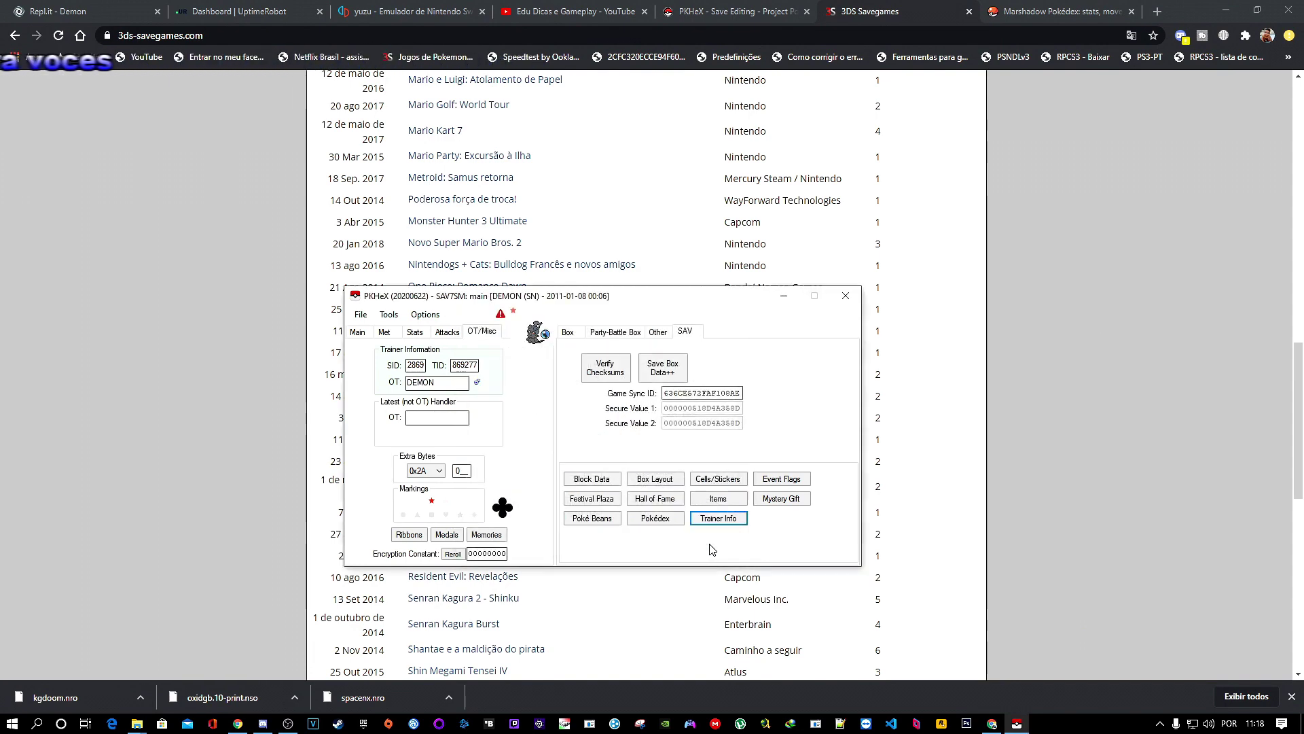
Return to the party and check the legality of the edited Marshadow, dismissing the report.
{"action": "left_click", "coordinate": [613, 333]}
{"action": "mouse_move", "coordinate": [701, 457]}
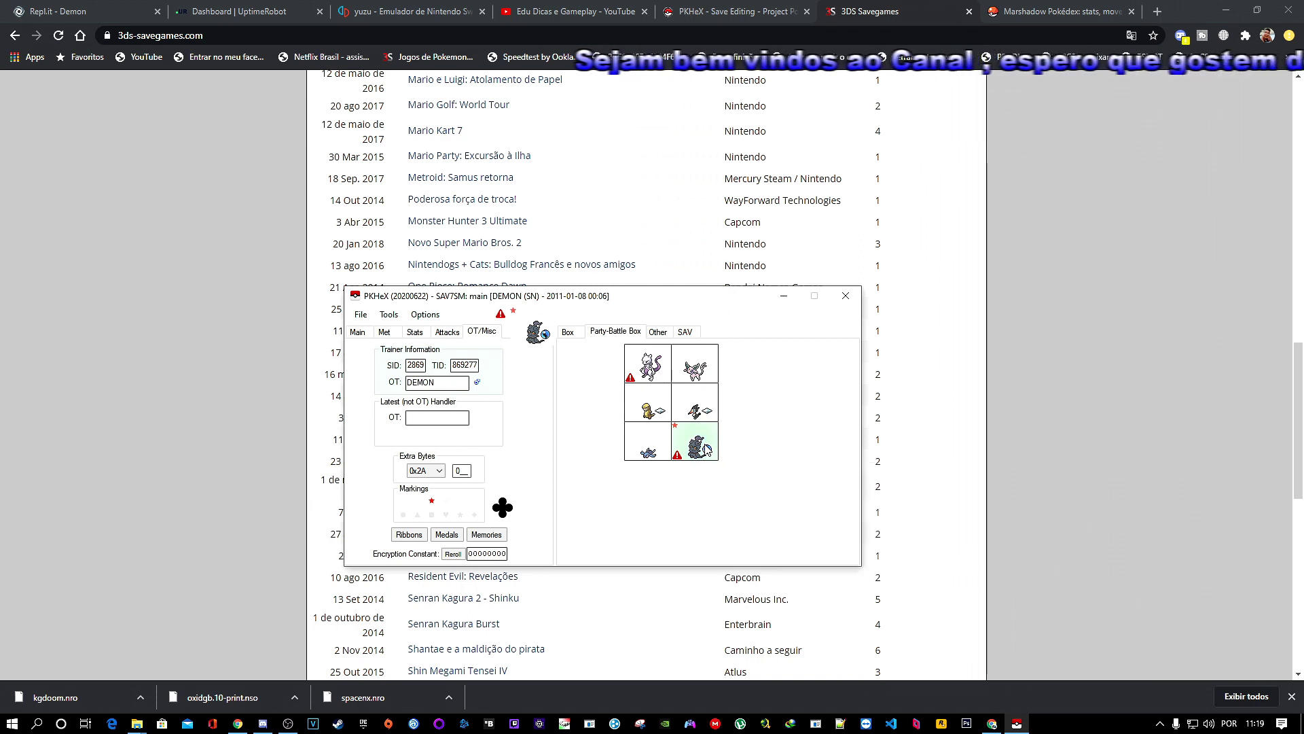
{"action": "left_click", "coordinate": [501, 316]}
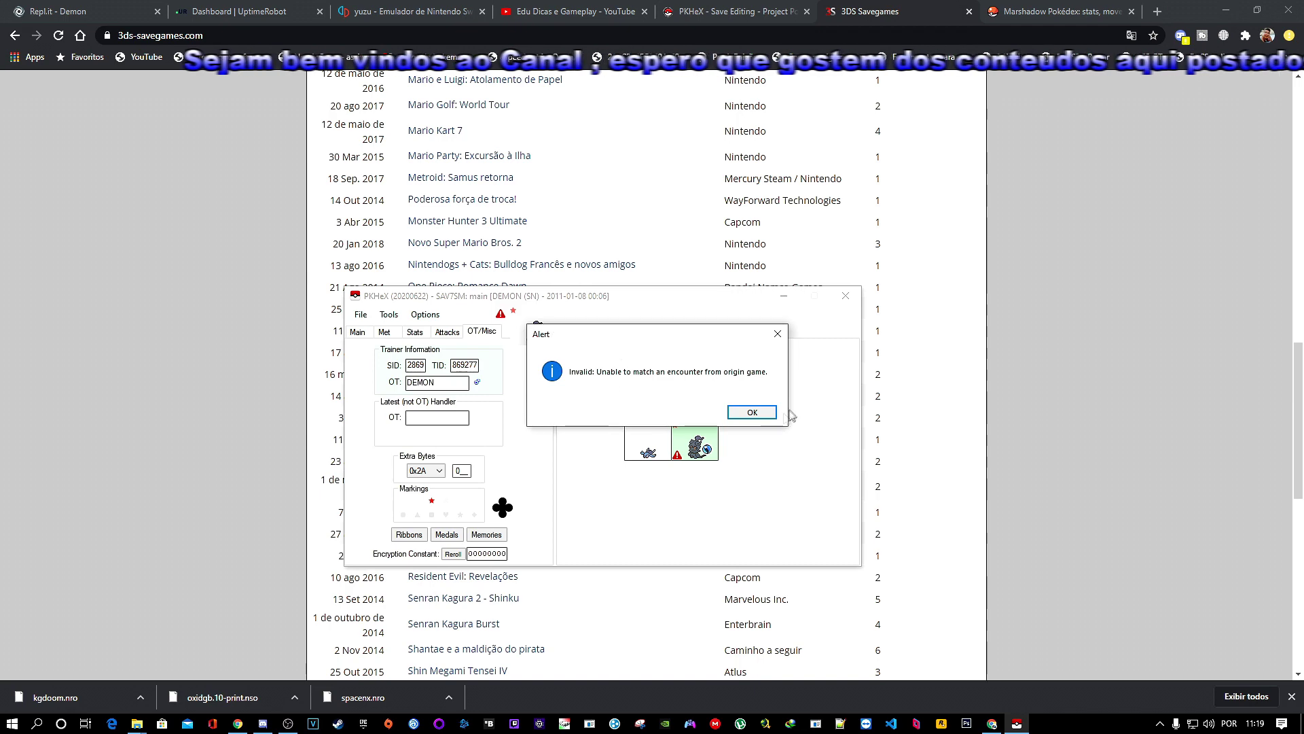
{"action": "left_click", "coordinate": [752, 413]}
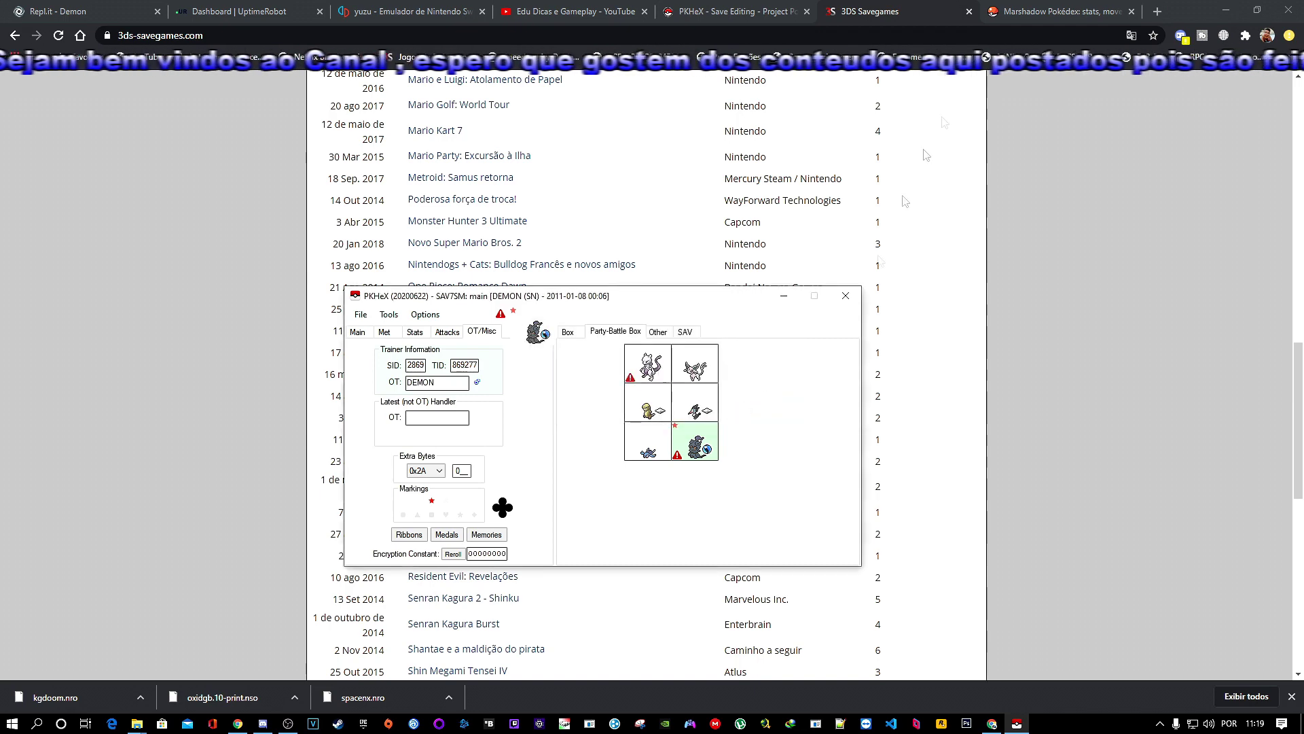
Switch to the browser and examine Marshadow's Pokédex data, training details and base stats on Pokémon Database.
{"action": "left_click", "coordinate": [1099, 12]}
{"action": "scroll", "coordinate": [730, 329], "scroll_direction": "up", "scroll_amount": 6}
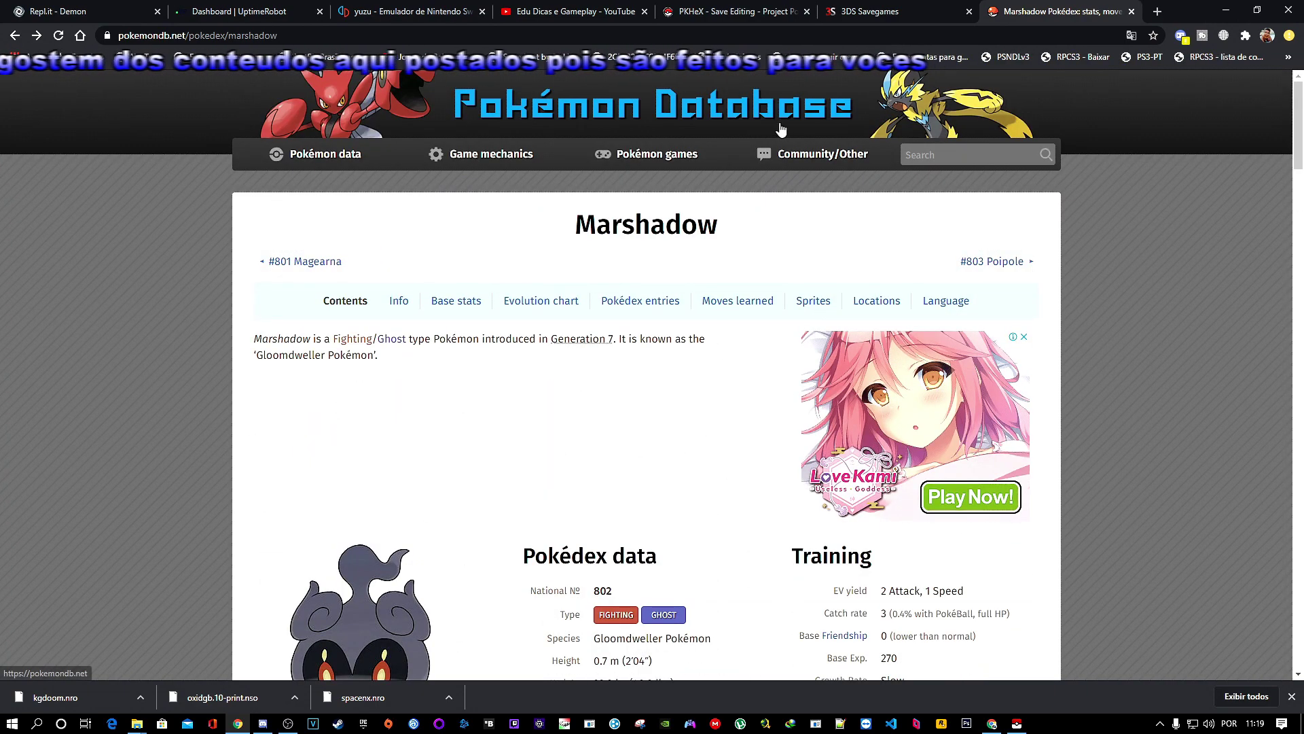
{"action": "scroll", "coordinate": [701, 373], "scroll_direction": "down", "scroll_amount": 4}
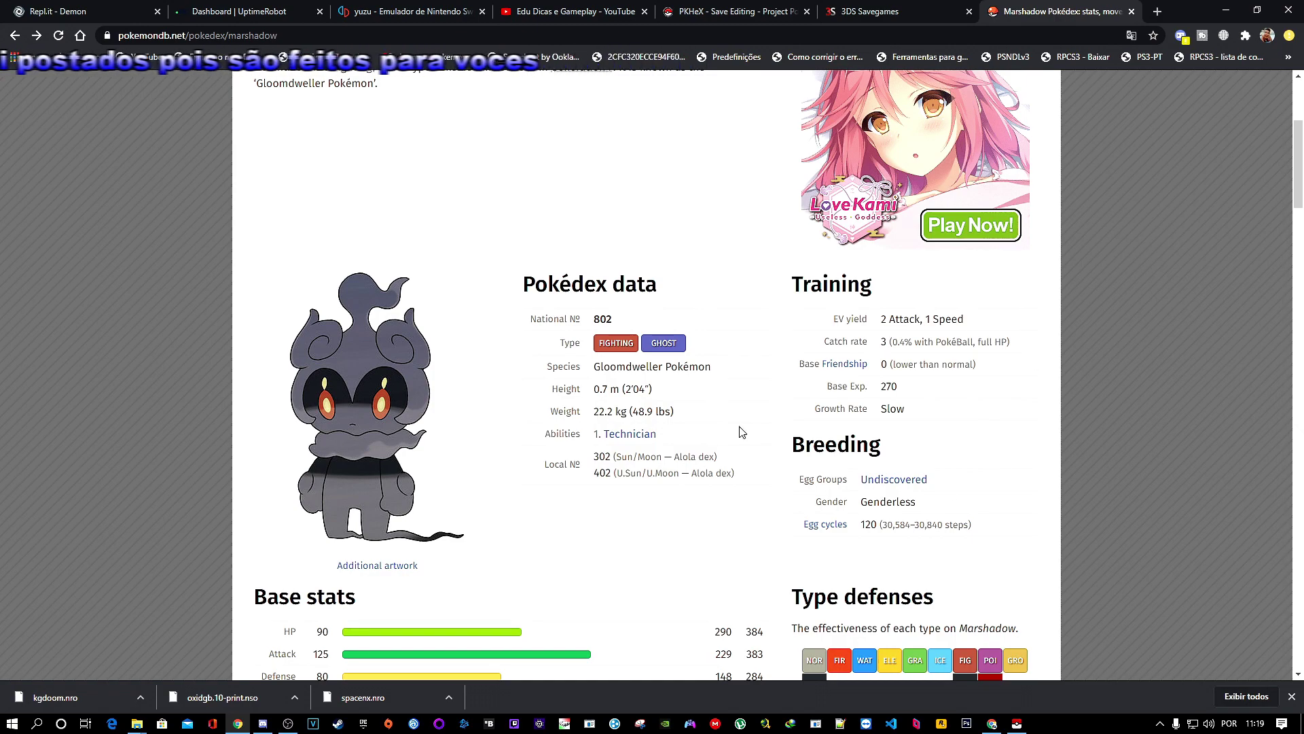
{"action": "scroll", "coordinate": [742, 432], "scroll_direction": "down", "scroll_amount": 4}
{"action": "scroll", "coordinate": [740, 433], "scroll_direction": "up", "scroll_amount": 4}
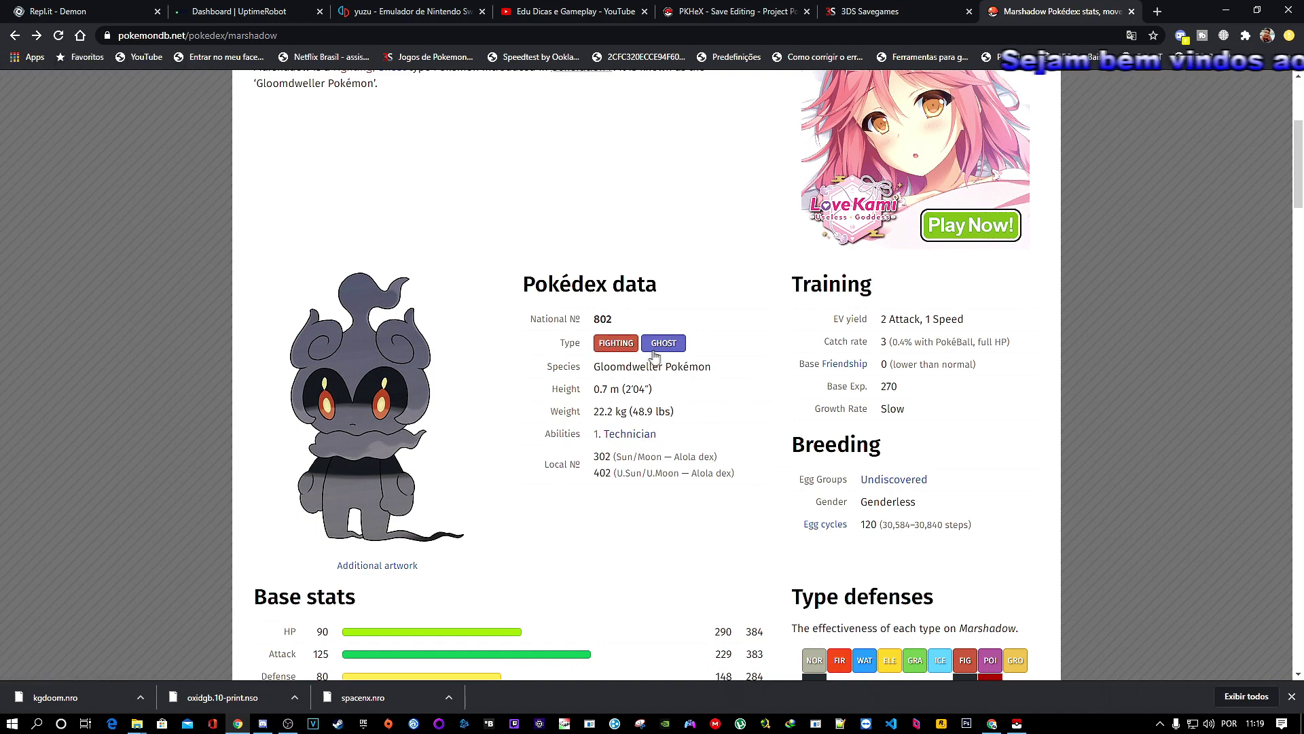
{"action": "scroll", "coordinate": [644, 478], "scroll_direction": "down", "scroll_amount": 3}
{"action": "scroll", "coordinate": [644, 477], "scroll_direction": "down", "scroll_amount": 5}
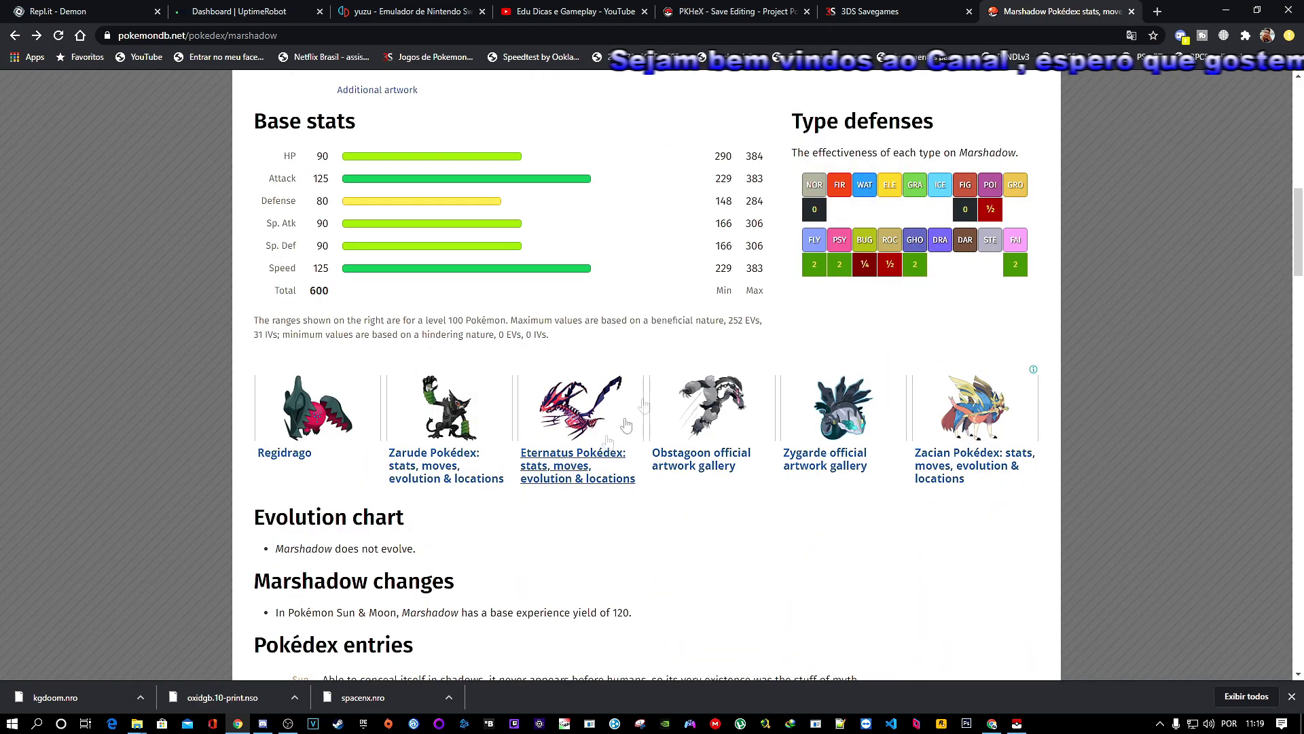
Examine Marshadow's learnable moves, sprites and game locations on the same page, and return to PKHeX.
{"action": "scroll", "coordinate": [722, 552], "scroll_direction": "down", "scroll_amount": 10}
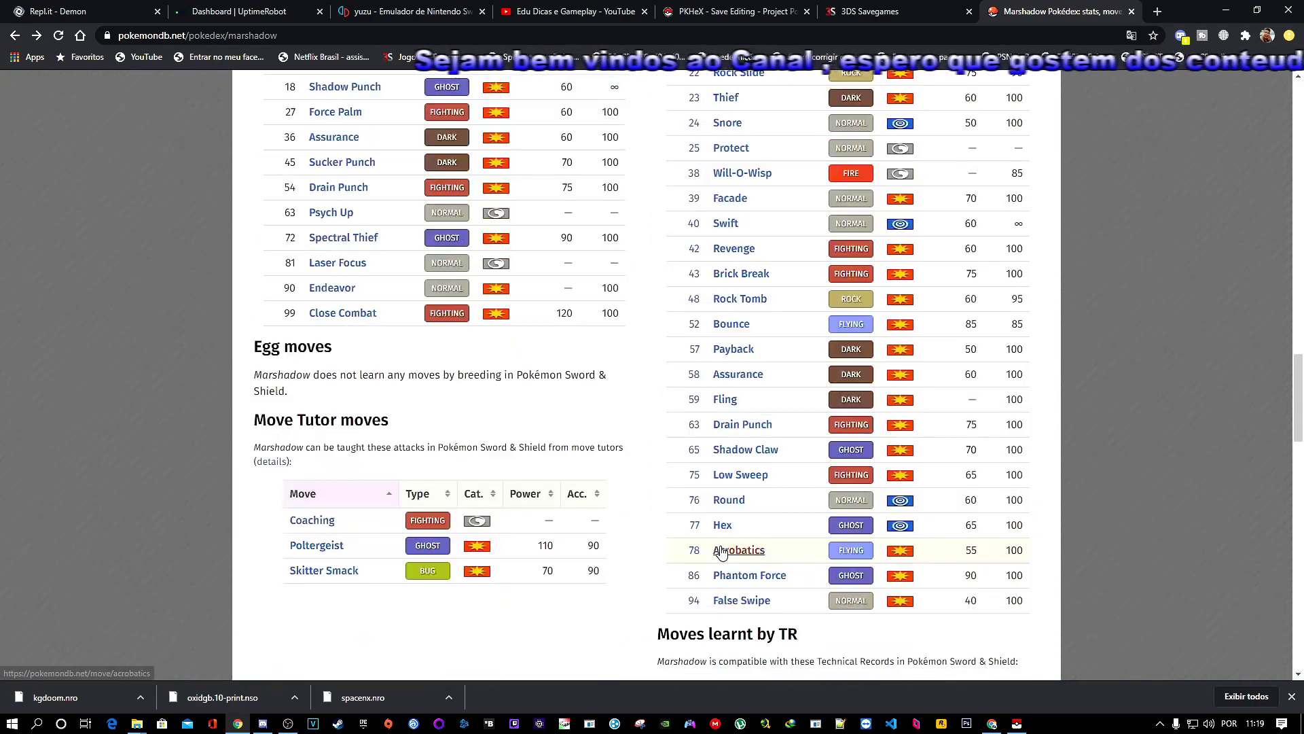
{"action": "scroll", "coordinate": [667, 358], "scroll_direction": "up", "scroll_amount": 3}
{"action": "scroll", "coordinate": [421, 314], "scroll_direction": "up", "scroll_amount": 3}
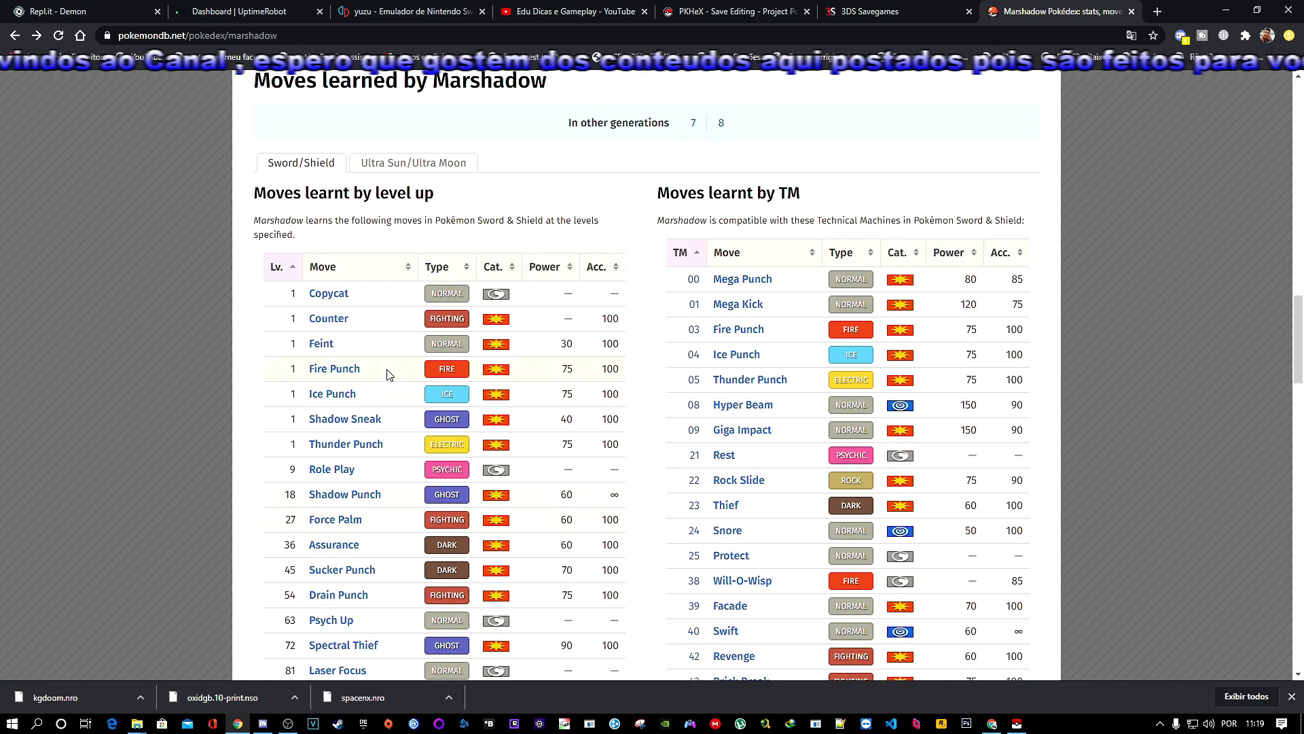
{"action": "scroll", "coordinate": [746, 305], "scroll_direction": "down", "scroll_amount": 1}
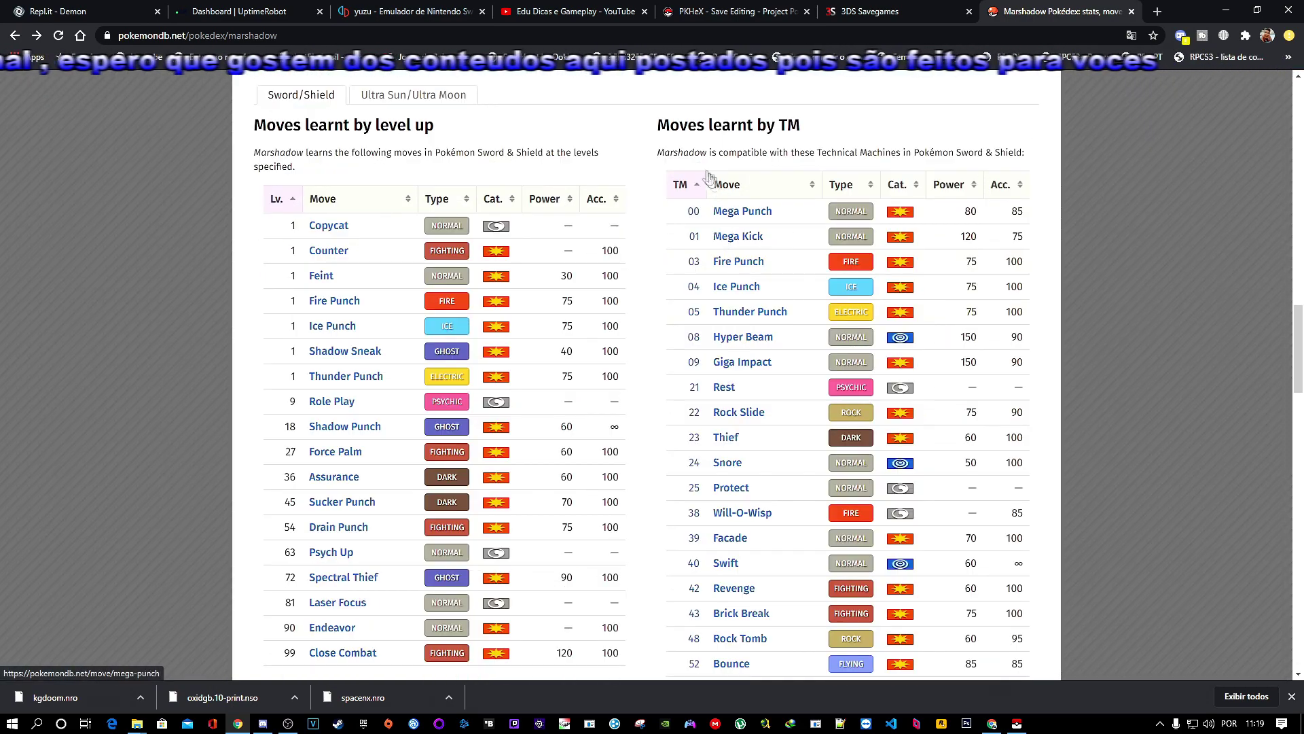
{"action": "scroll", "coordinate": [720, 543], "scroll_direction": "down", "scroll_amount": 2}
{"action": "scroll", "coordinate": [360, 445], "scroll_direction": "down", "scroll_amount": 3}
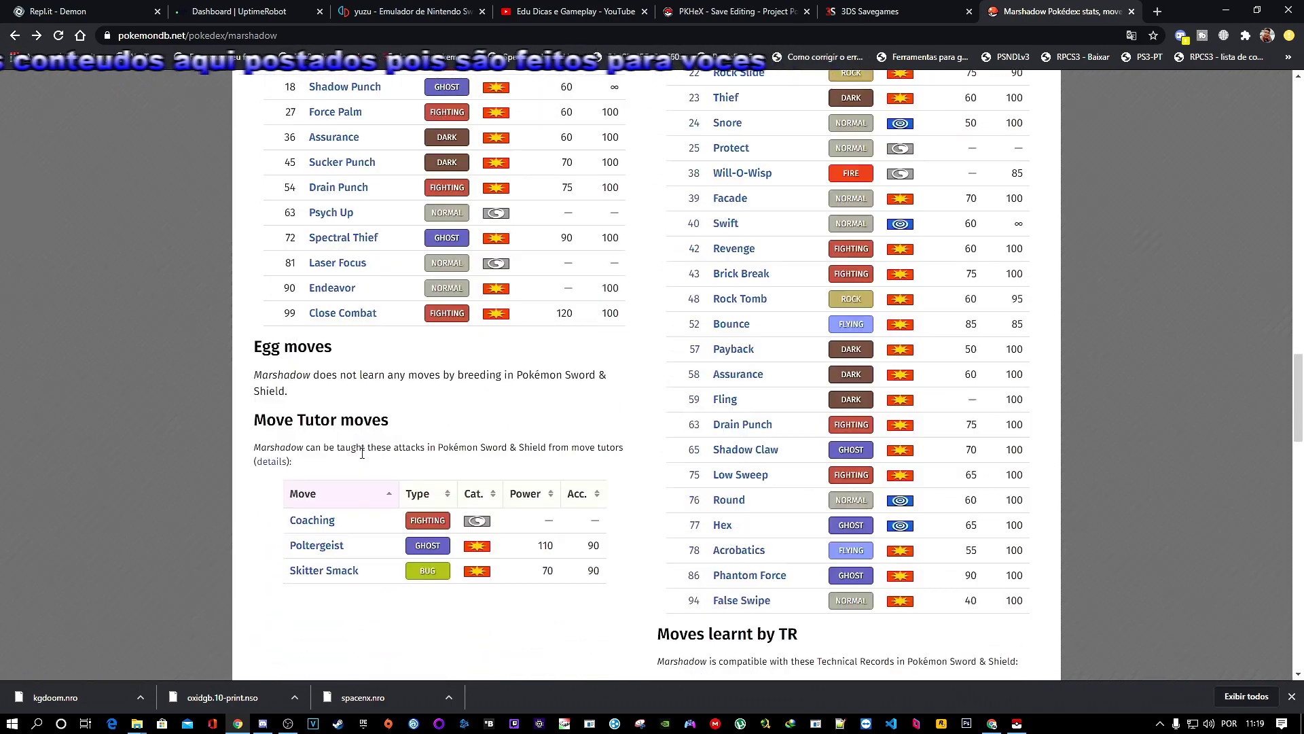
{"action": "scroll", "coordinate": [808, 527], "scroll_direction": "down", "scroll_amount": 15}
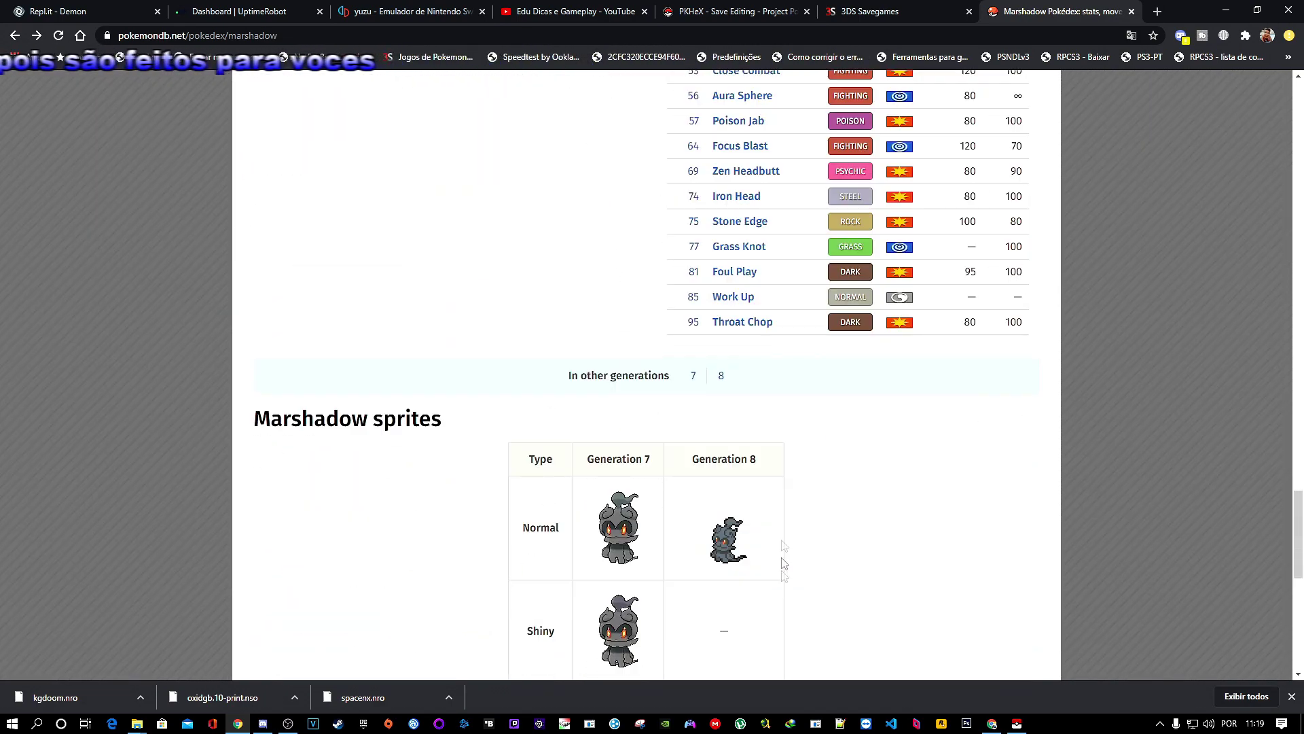
{"action": "scroll", "coordinate": [662, 493], "scroll_direction": "down", "scroll_amount": 5}
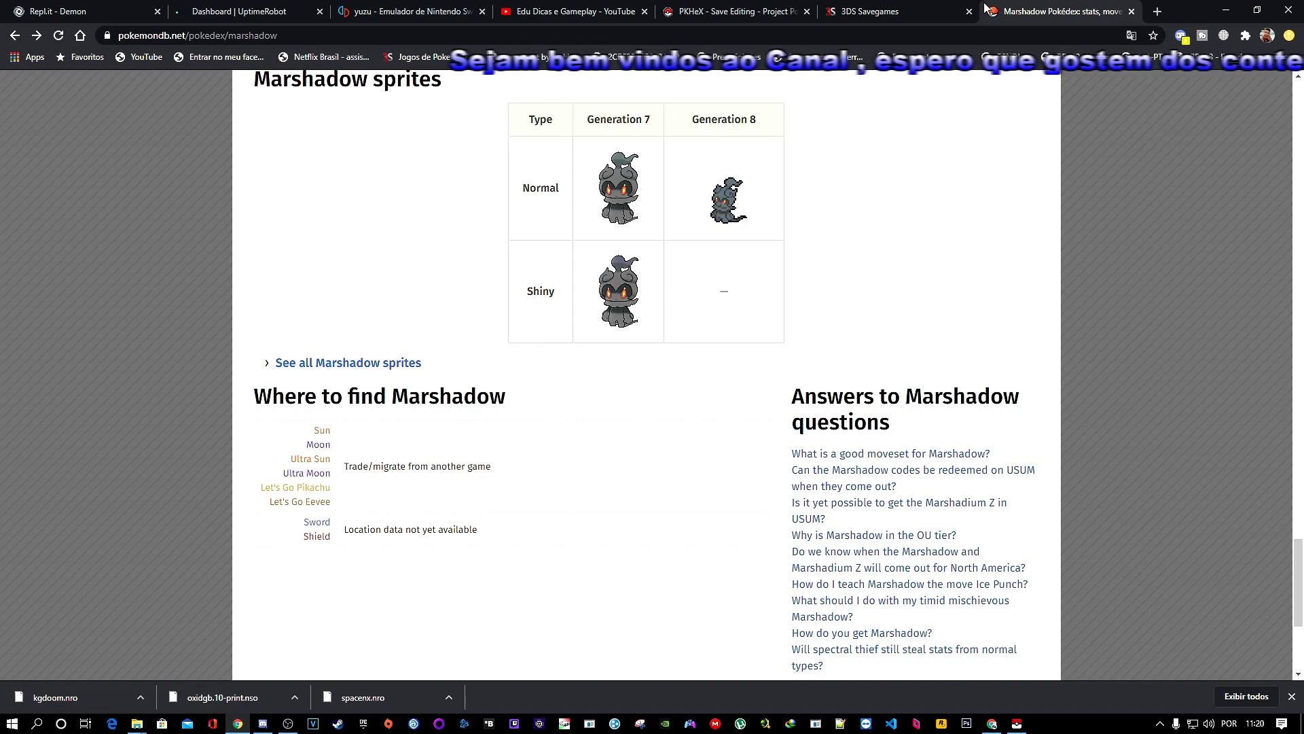
{"action": "left_click", "coordinate": [1018, 723]}
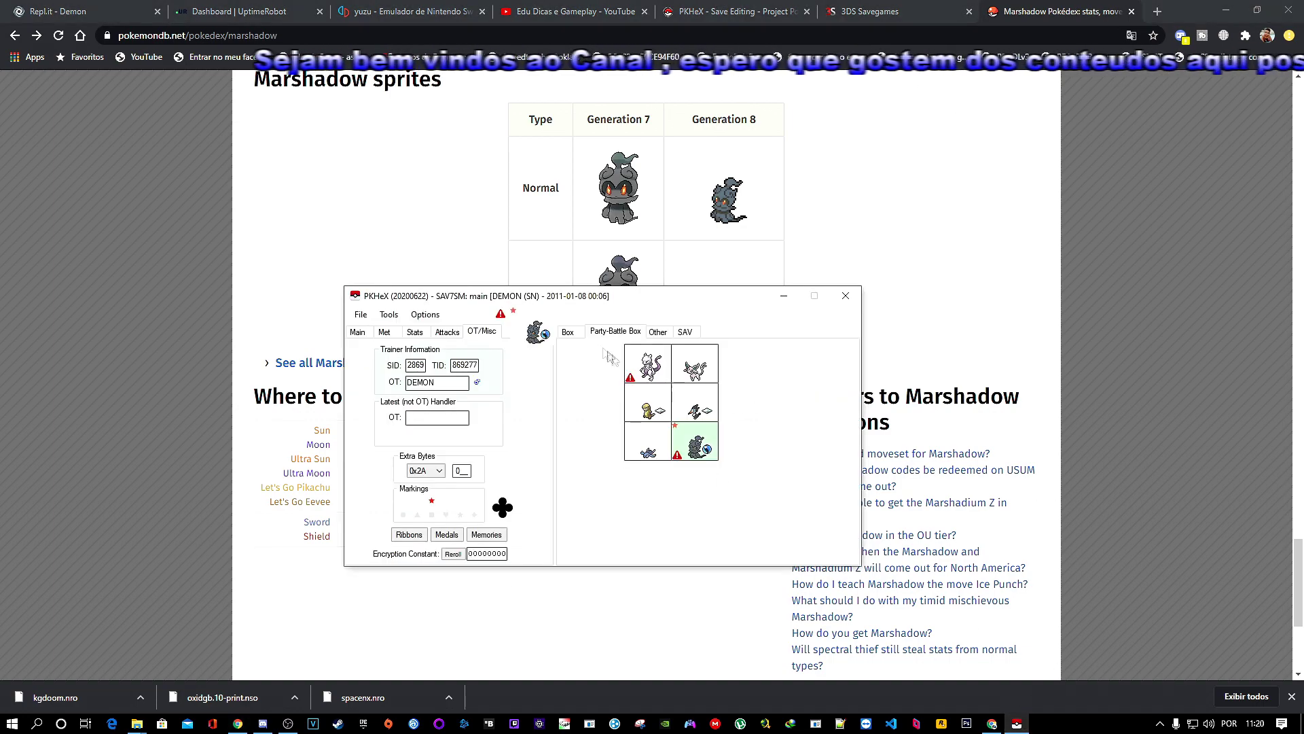
Check the legality of the Marshadow in the party again and dismiss the report.
{"action": "left_click", "coordinate": [695, 442]}
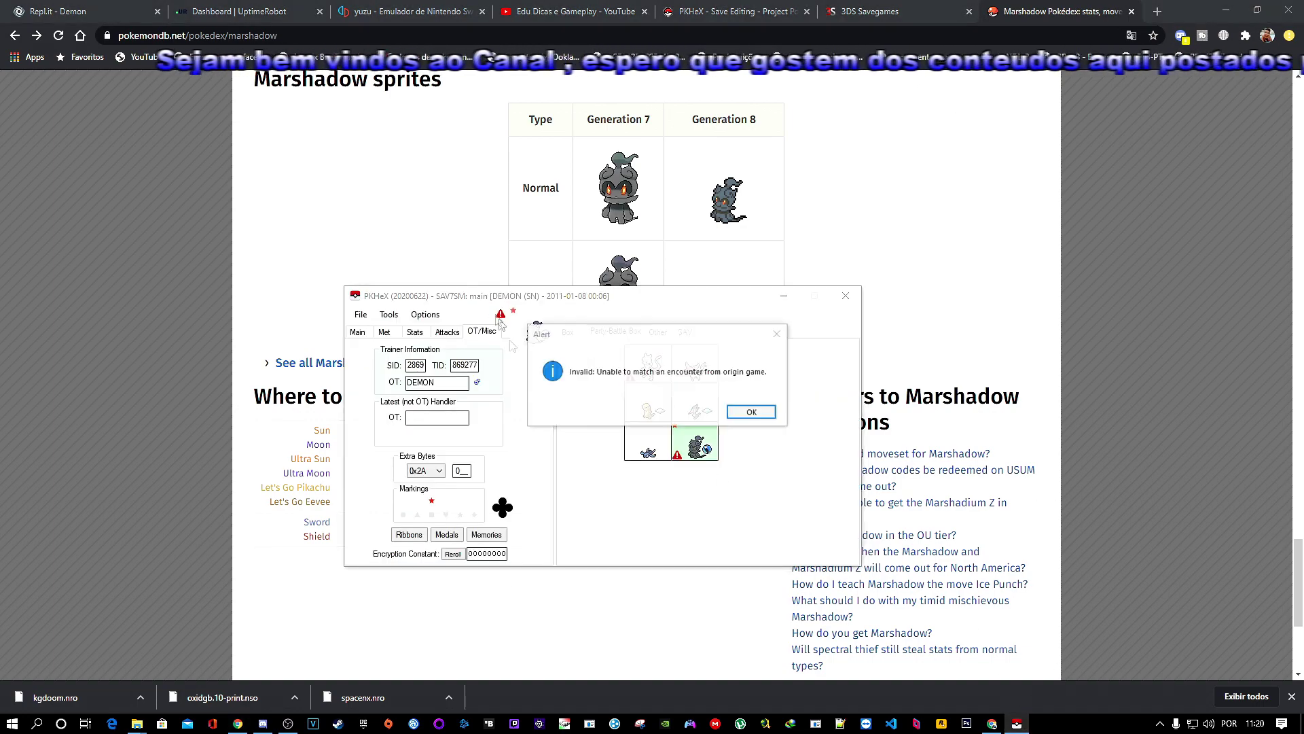
{"action": "left_click", "coordinate": [752, 413]}
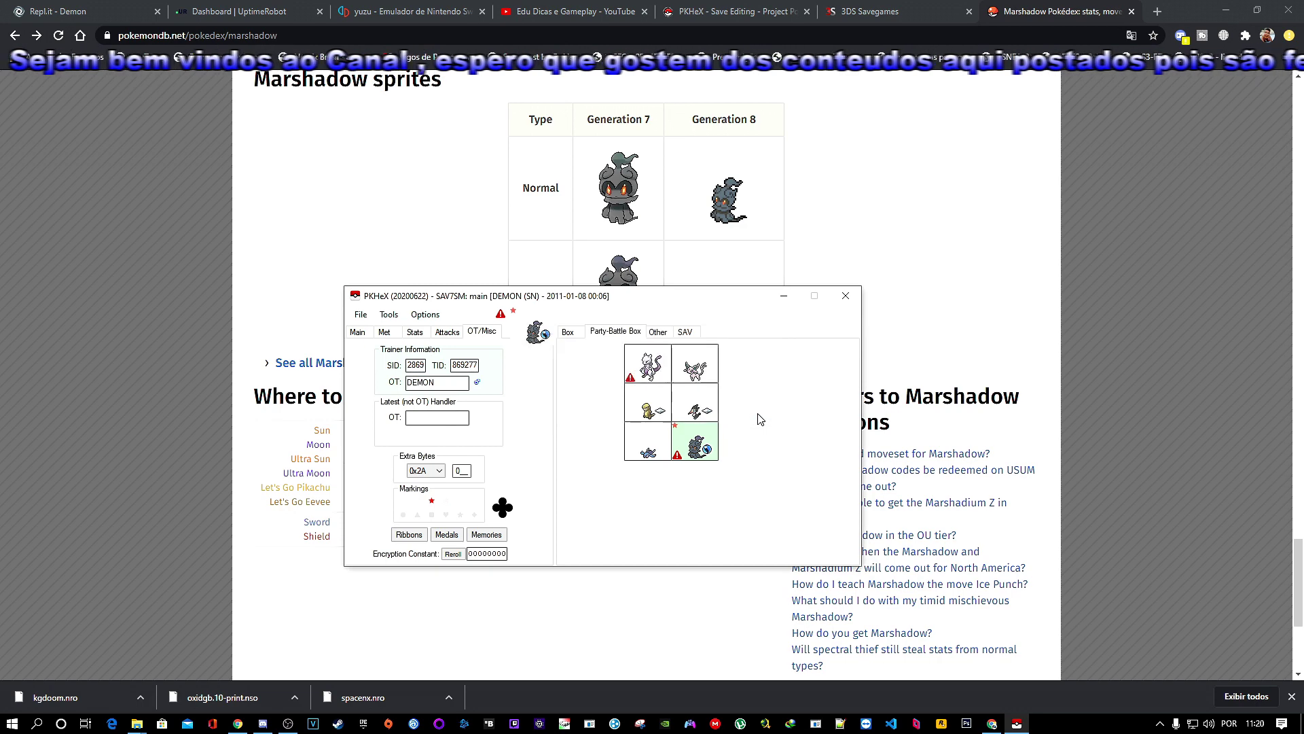
Export the edited save as main into the PKHeX (20.06.22) folder, replacing the existing file and dismissing the export notice.
{"action": "left_click", "coordinate": [364, 316]}
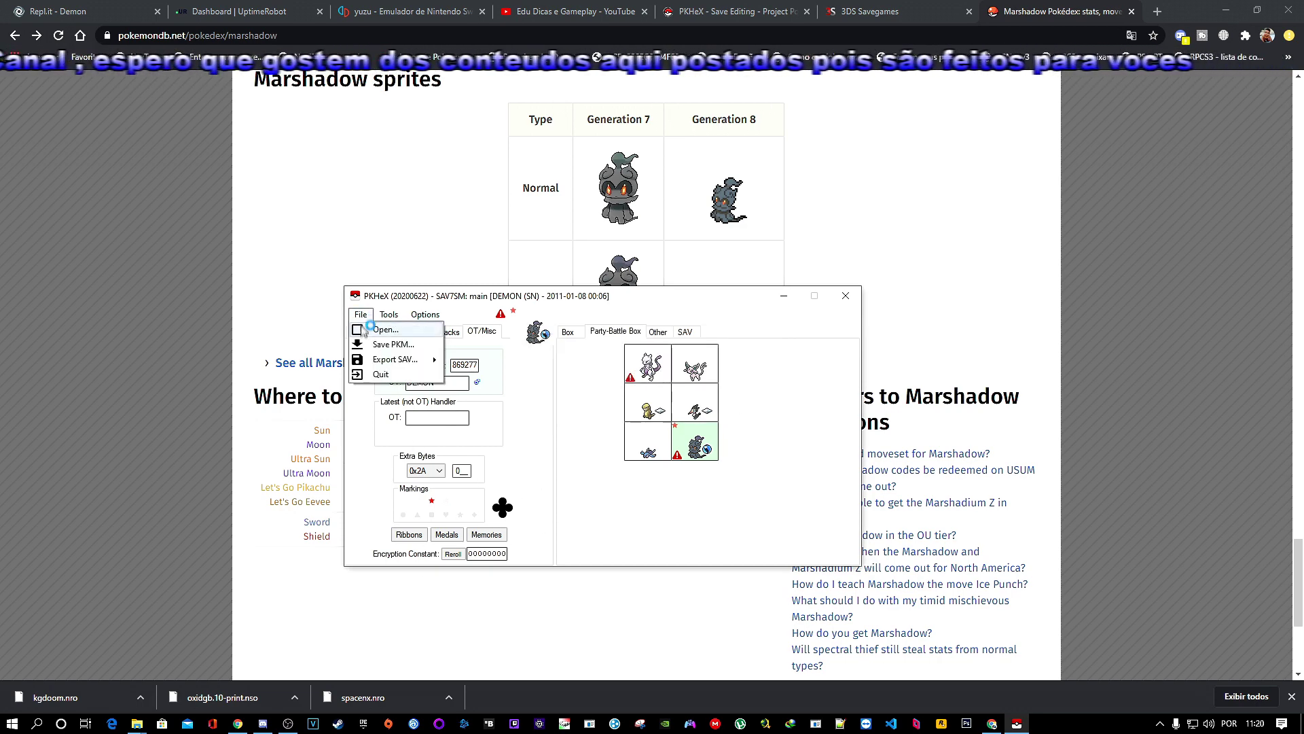
{"action": "mouse_move", "coordinate": [402, 366]}
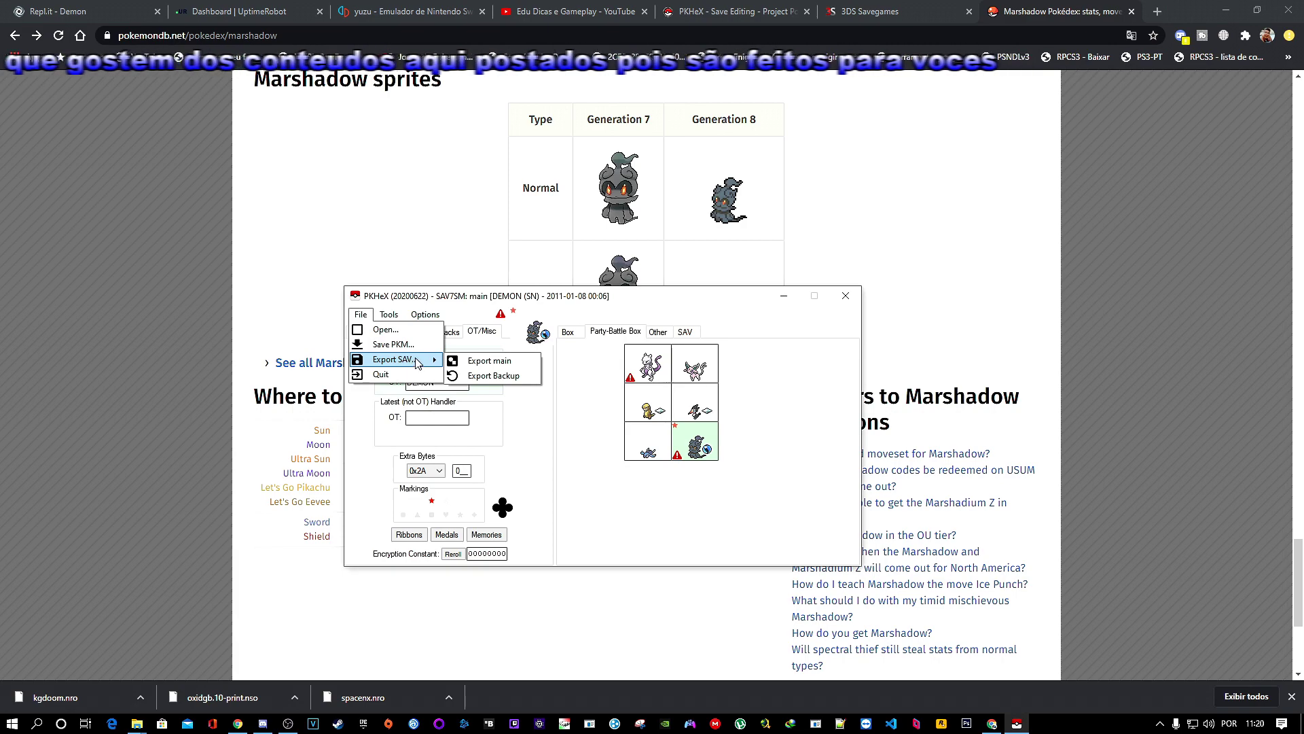
{"action": "left_click", "coordinate": [507, 366]}
{"action": "left_click", "coordinate": [489, 423]}
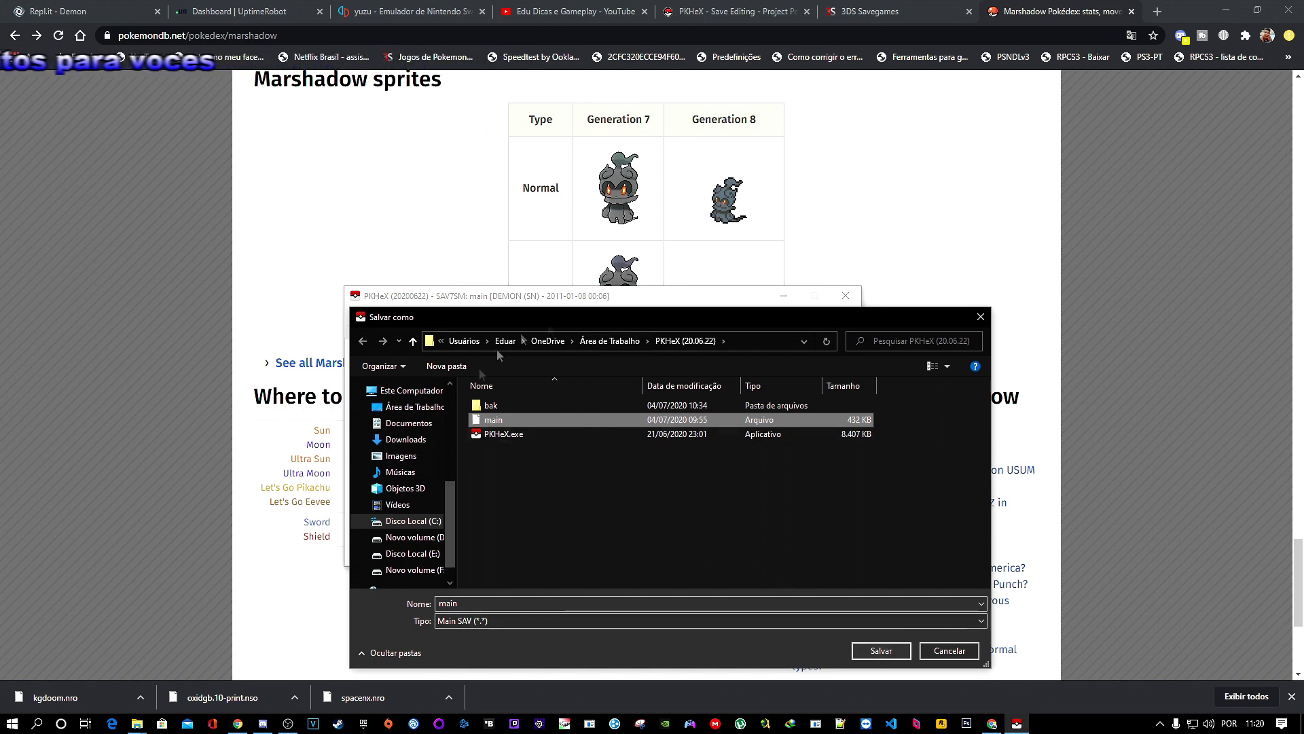
{"action": "left_click", "coordinate": [500, 405]}
{"action": "double_click", "coordinate": [500, 405]}
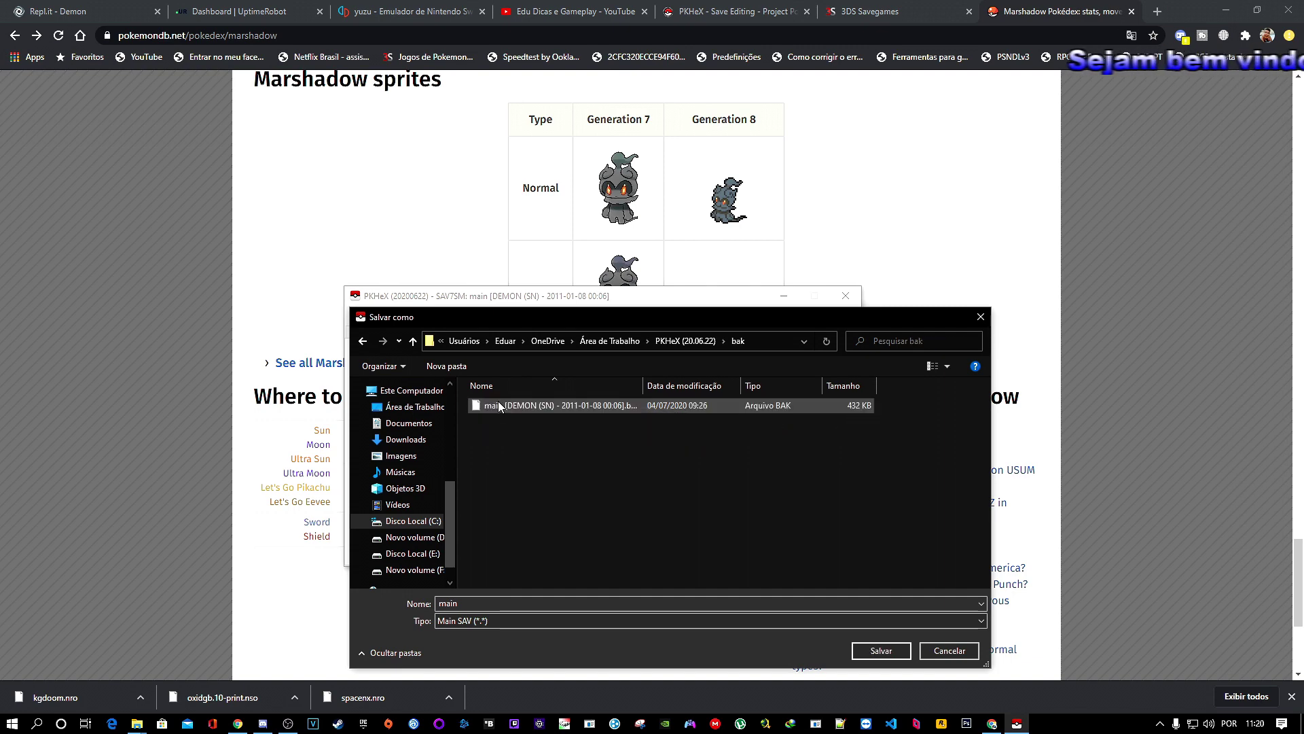
{"action": "left_click", "coordinate": [364, 340]}
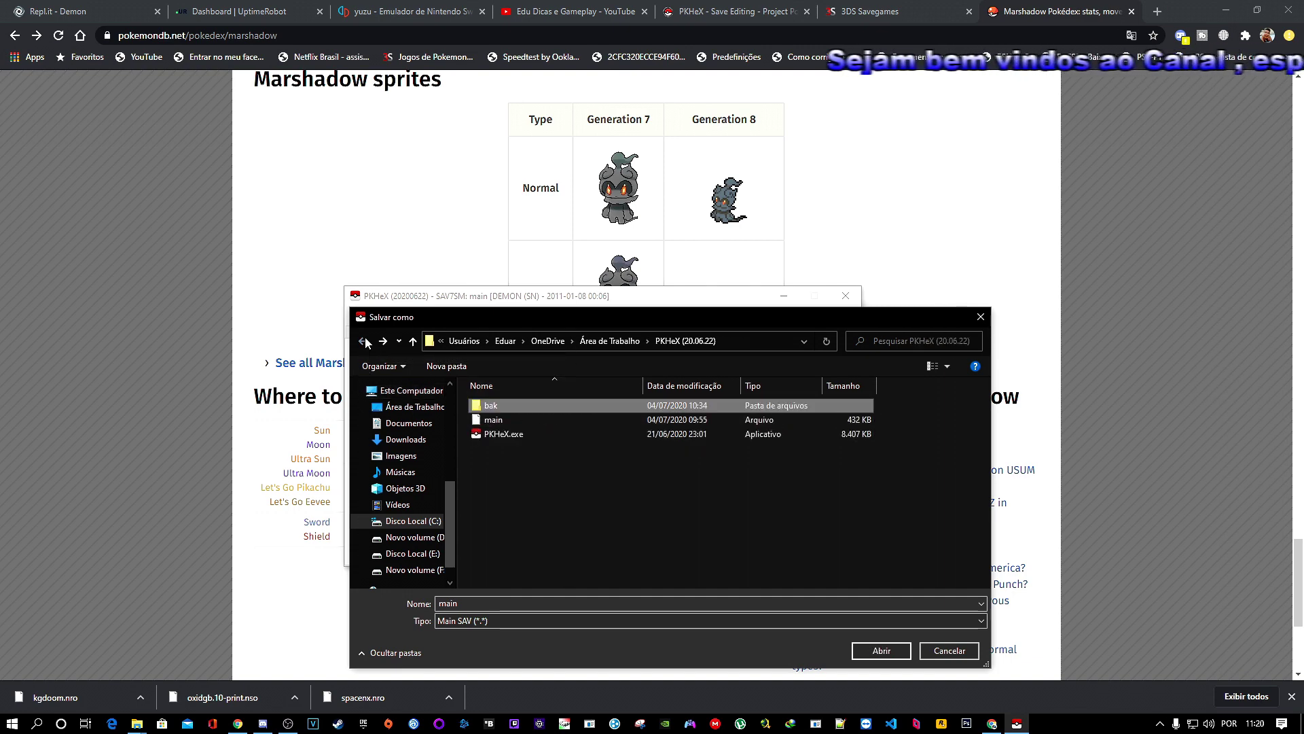
{"action": "left_click", "coordinate": [495, 420]}
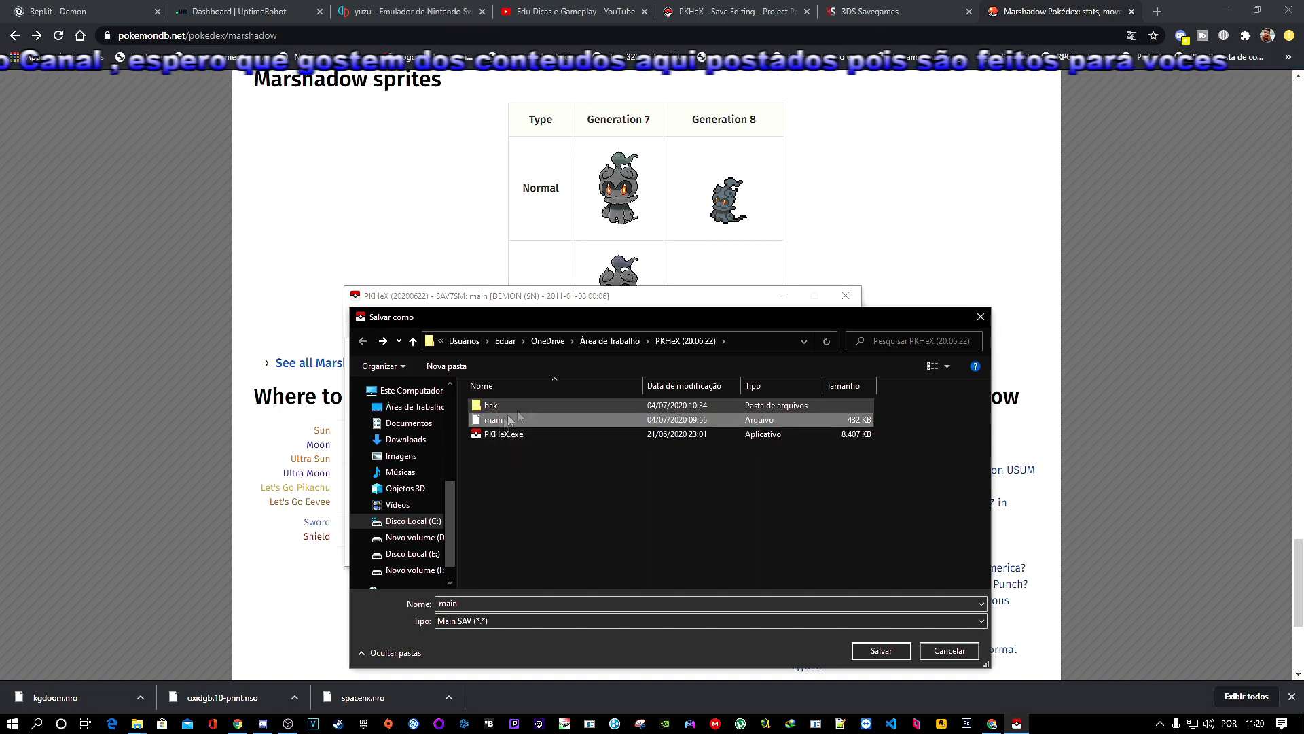
{"action": "left_click", "coordinate": [867, 650]}
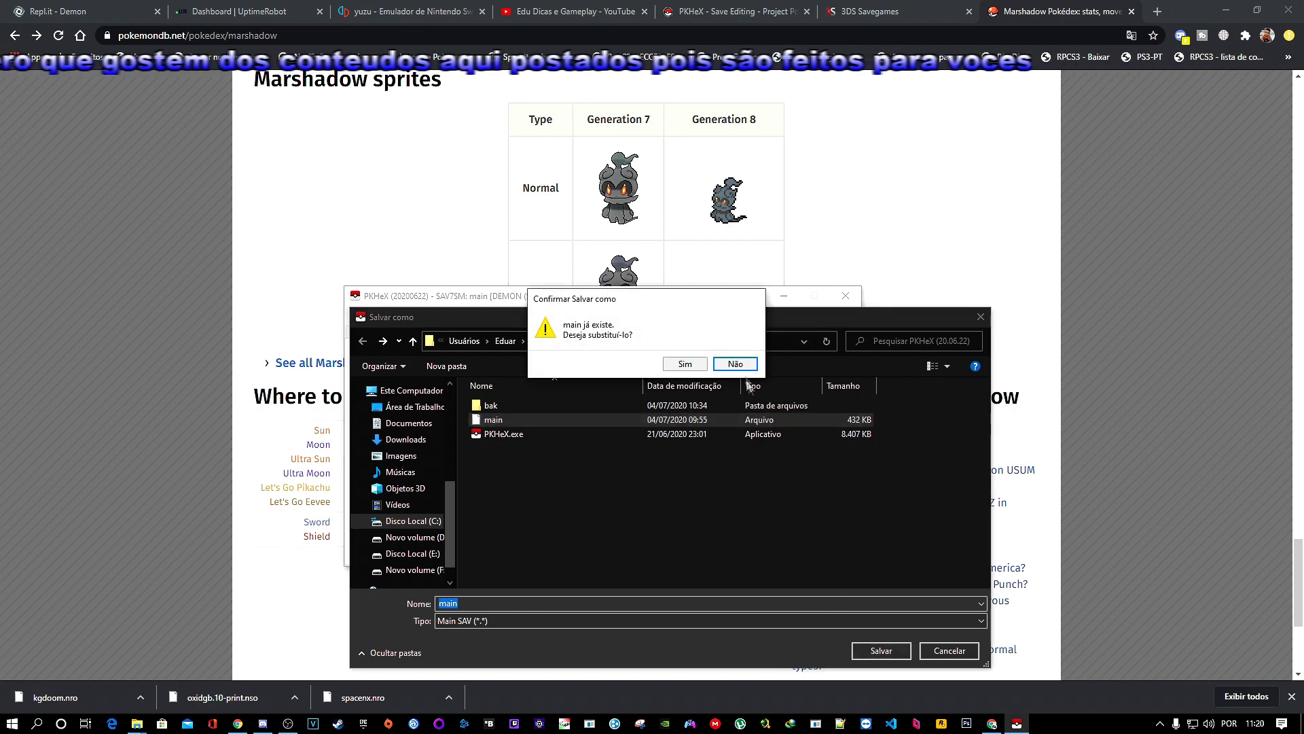
{"action": "left_click", "coordinate": [685, 365]}
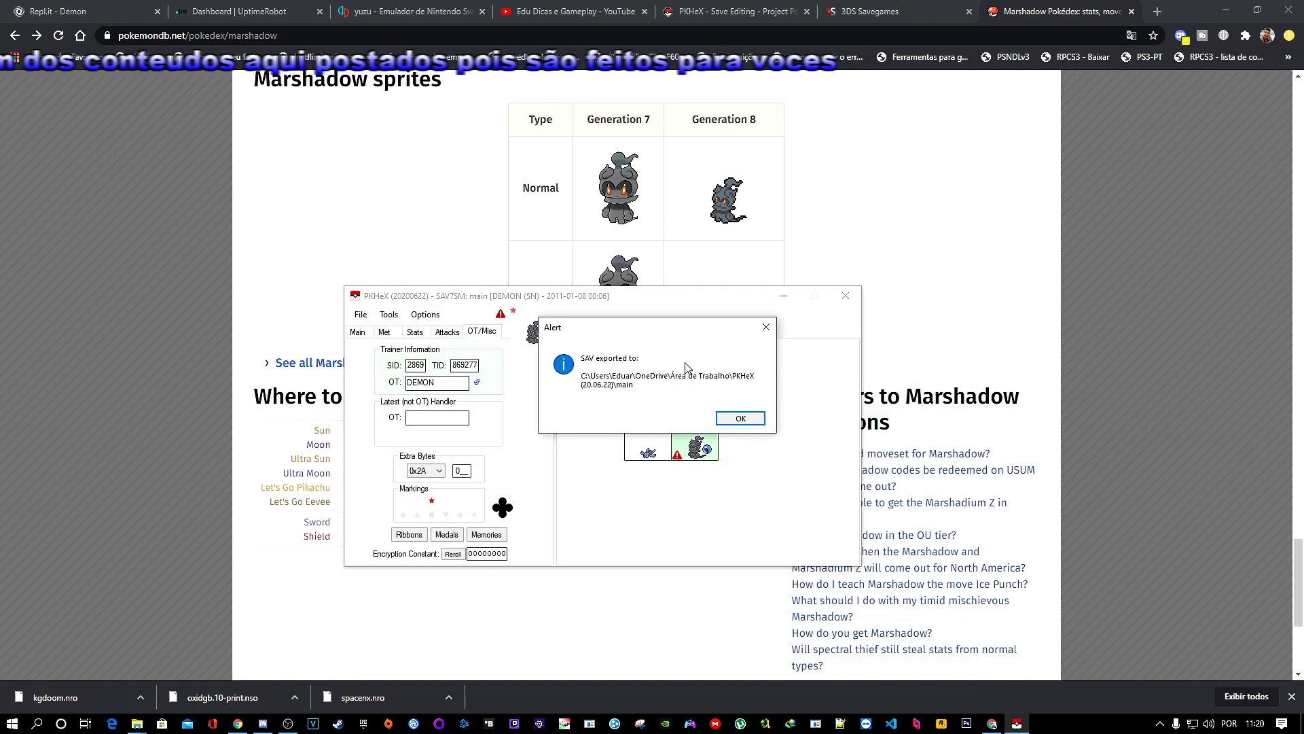
{"action": "left_click", "coordinate": [741, 419]}
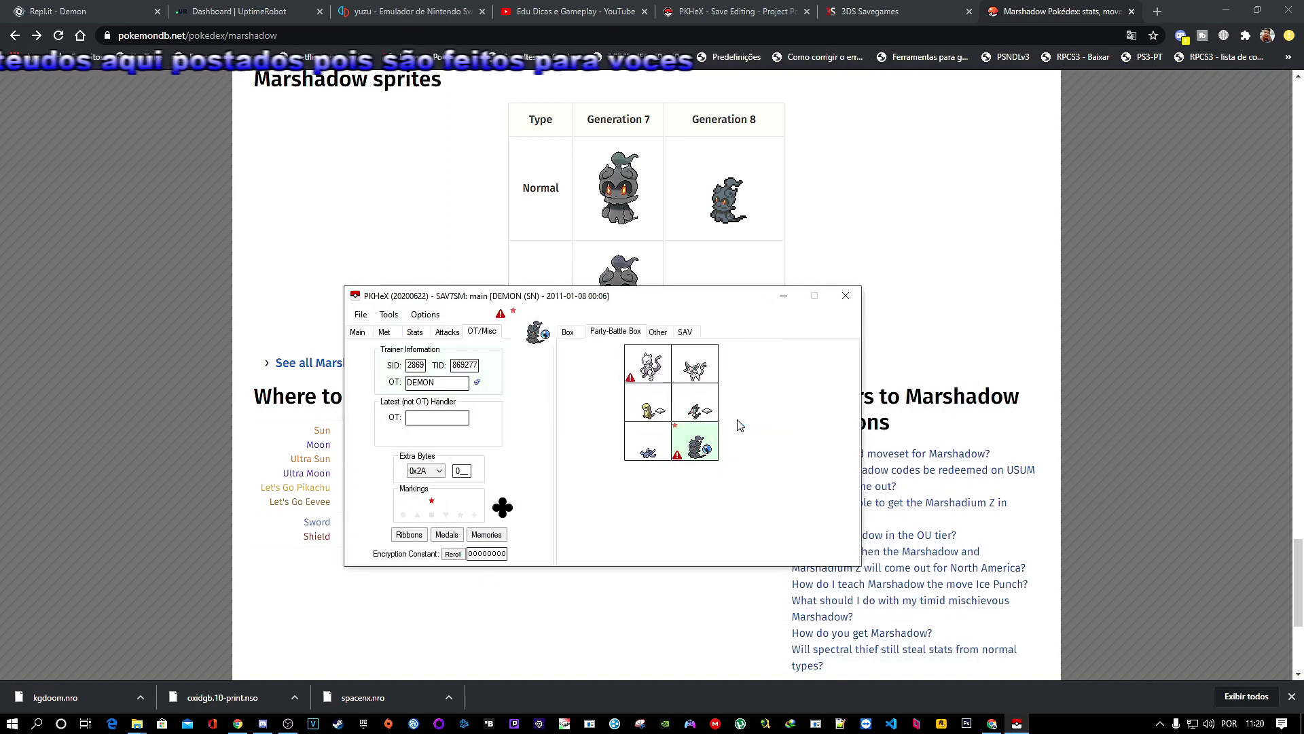
Minimize PKHeX and the browser, and copy the exported main file from the PKHeX (20.06.22) folder.
{"action": "left_click", "coordinate": [784, 298]}
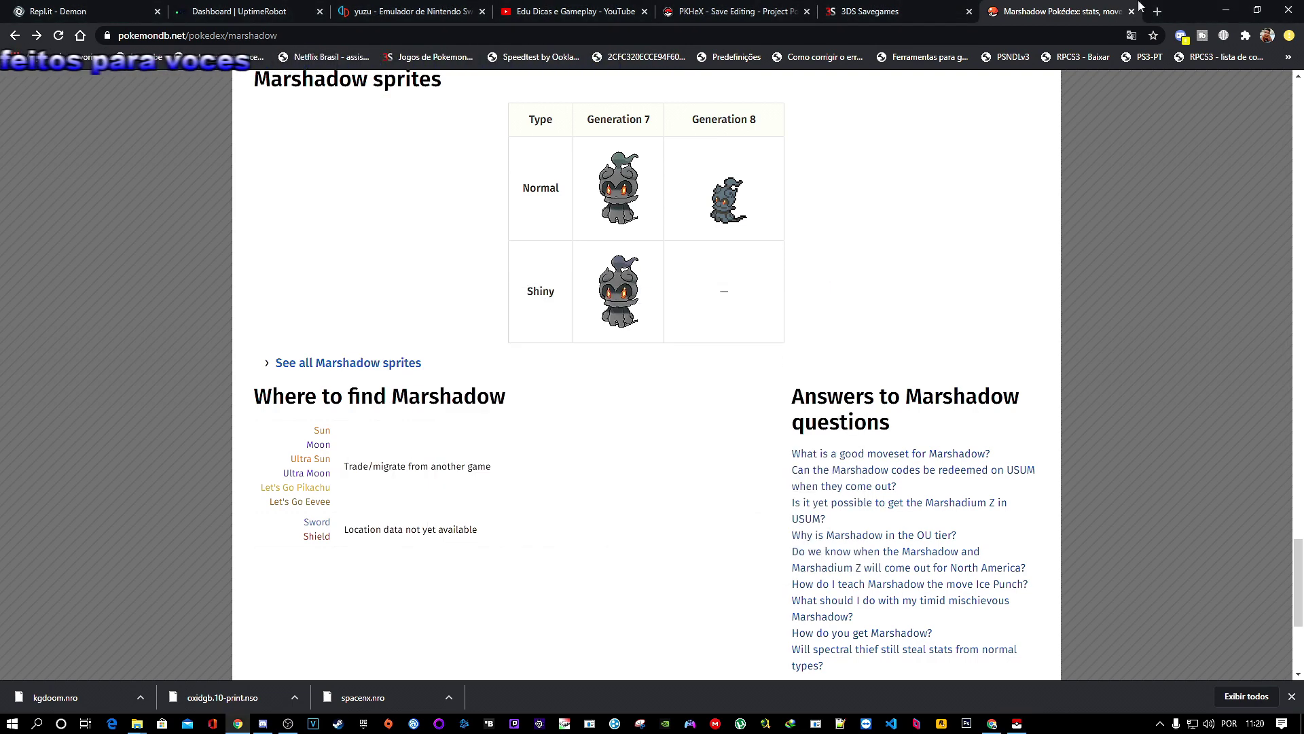
{"action": "left_click", "coordinate": [1229, 9]}
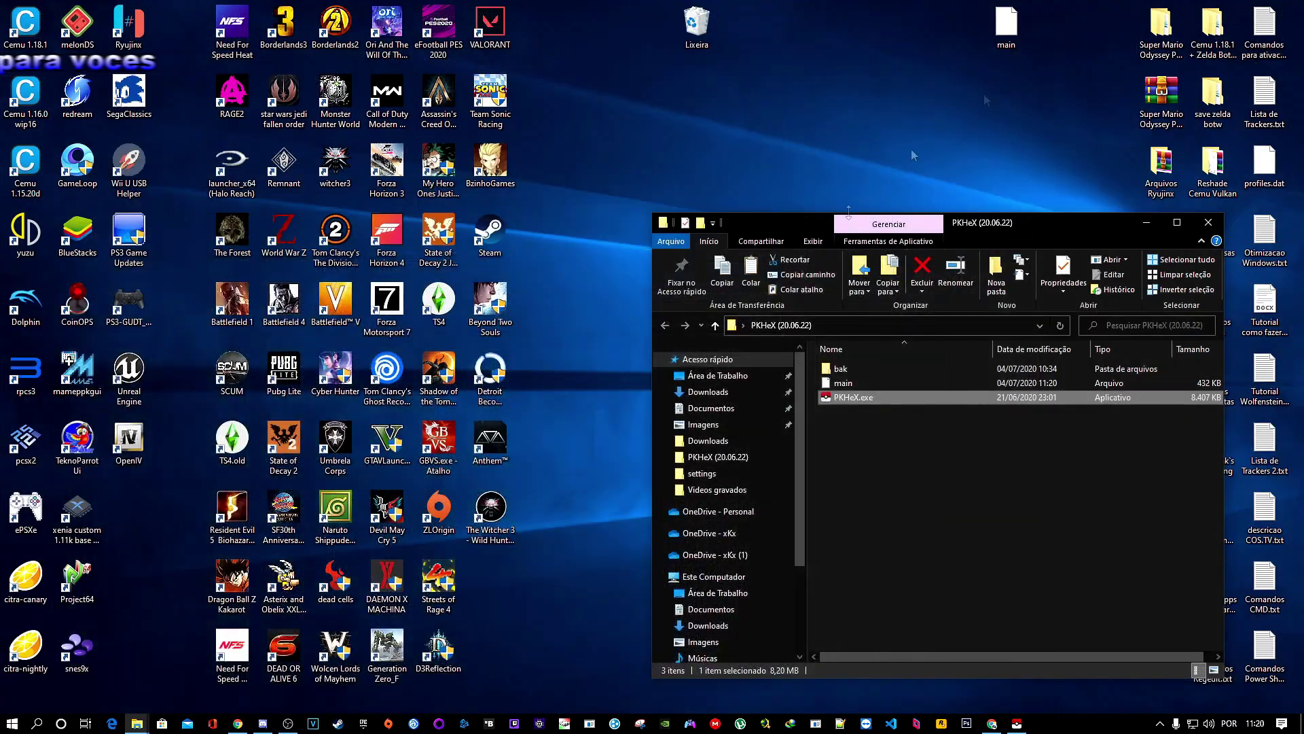
{"action": "right_click", "coordinate": [850, 387]}
{"action": "left_click", "coordinate": [889, 577]}
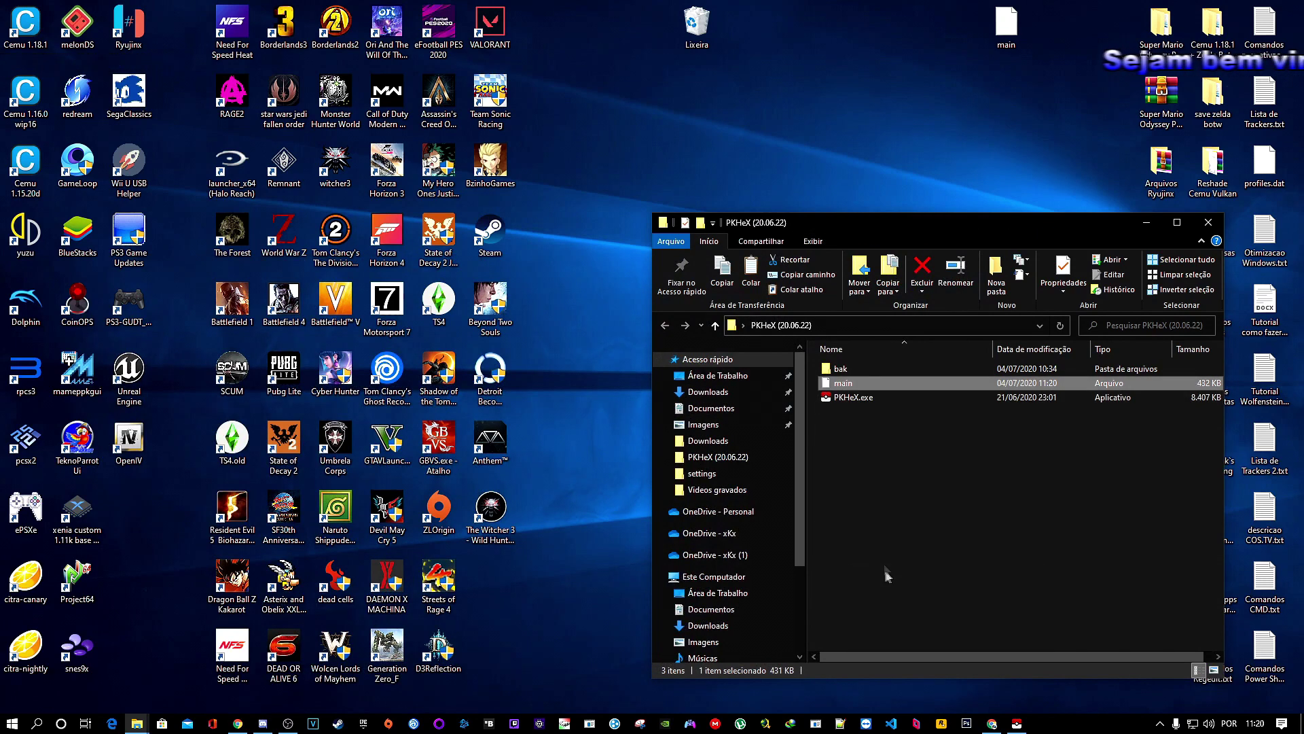
Launch Citra Canary and open the save data location of Pokémon Sun.
{"action": "left_click", "coordinate": [28, 588]}
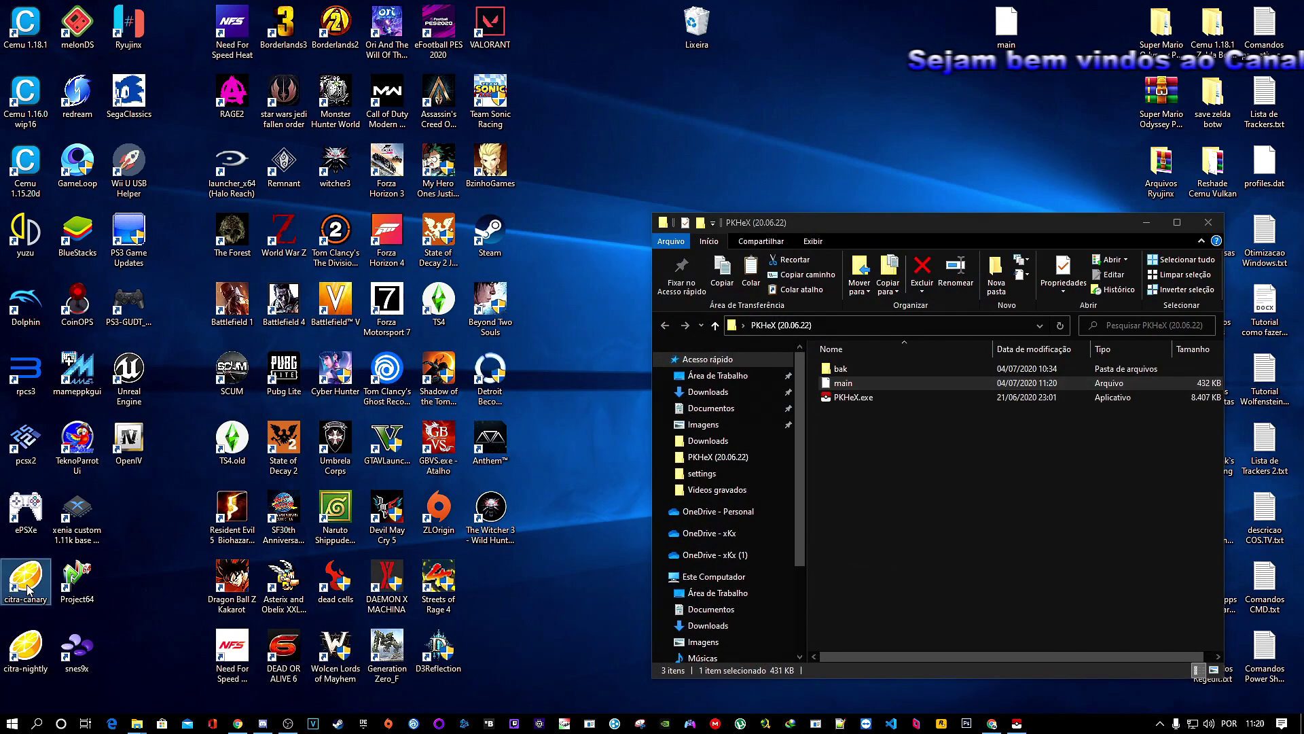
{"action": "double_click", "coordinate": [27, 587]}
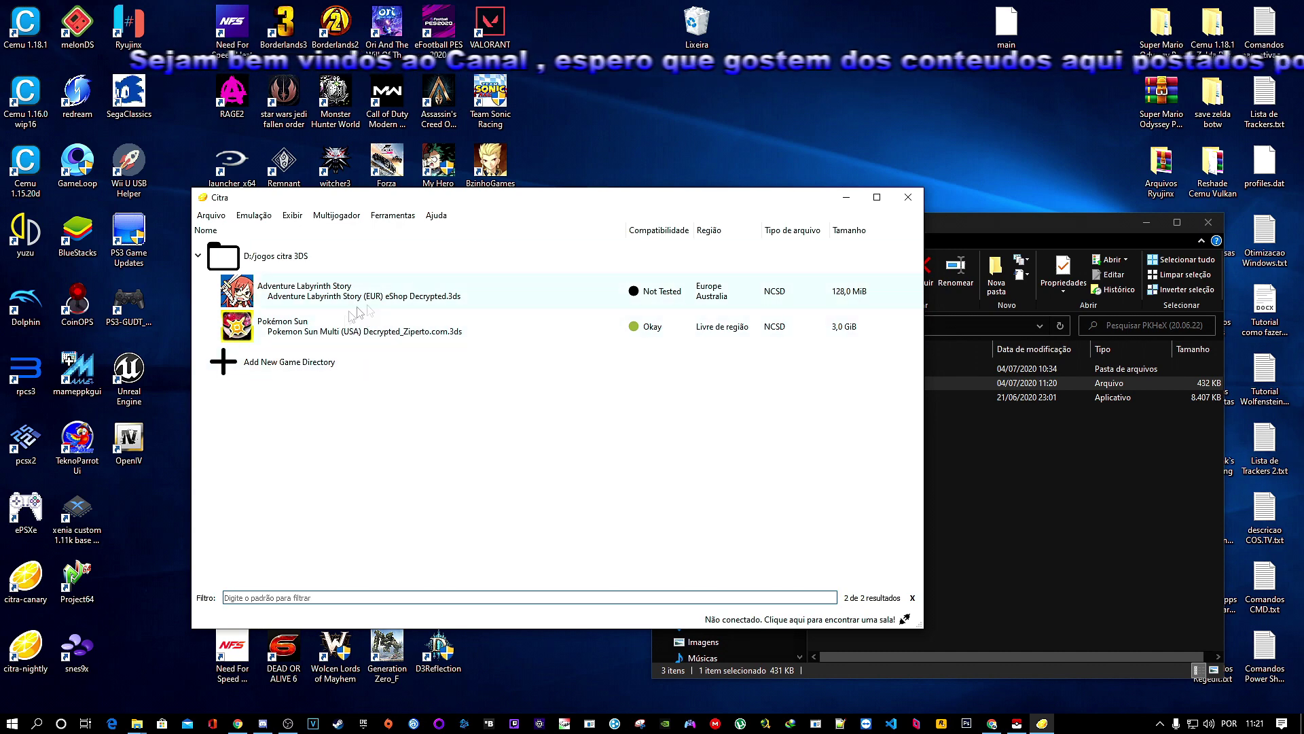
{"action": "left_click", "coordinate": [380, 328]}
{"action": "right_click", "coordinate": [380, 329]}
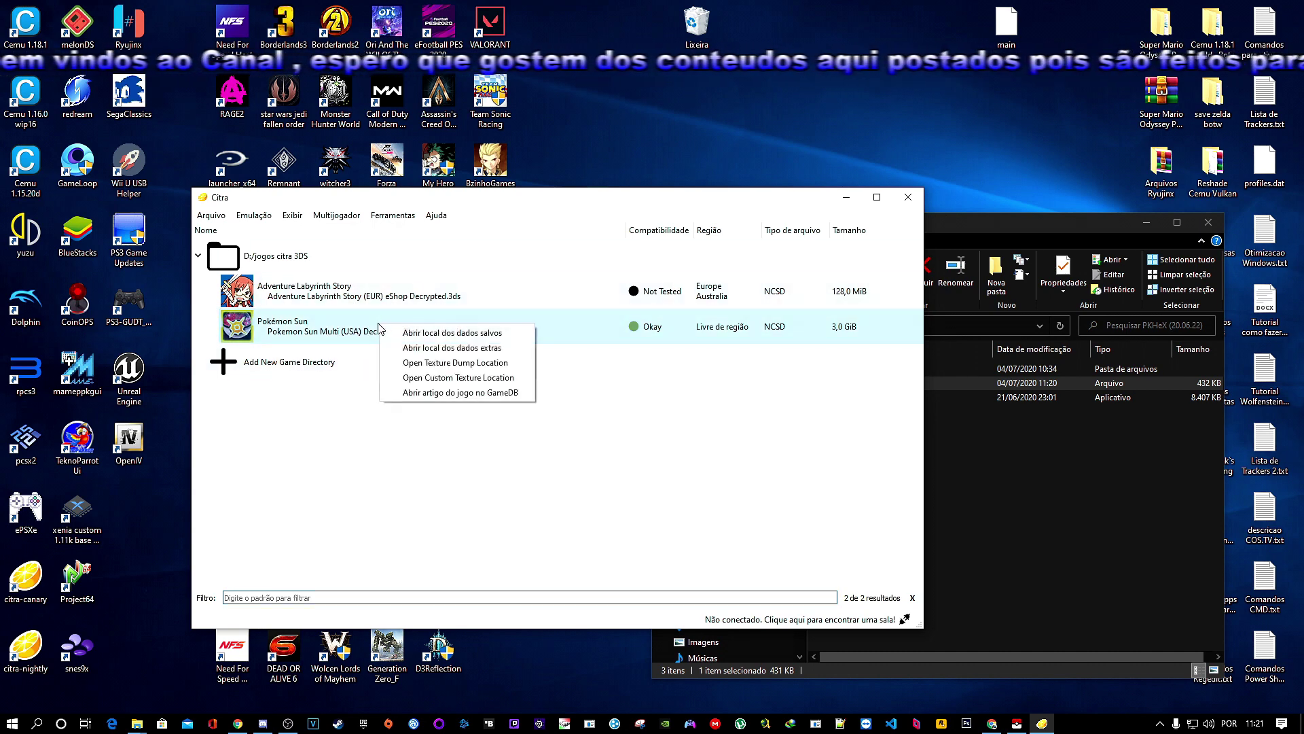
{"action": "left_click", "coordinate": [465, 333]}
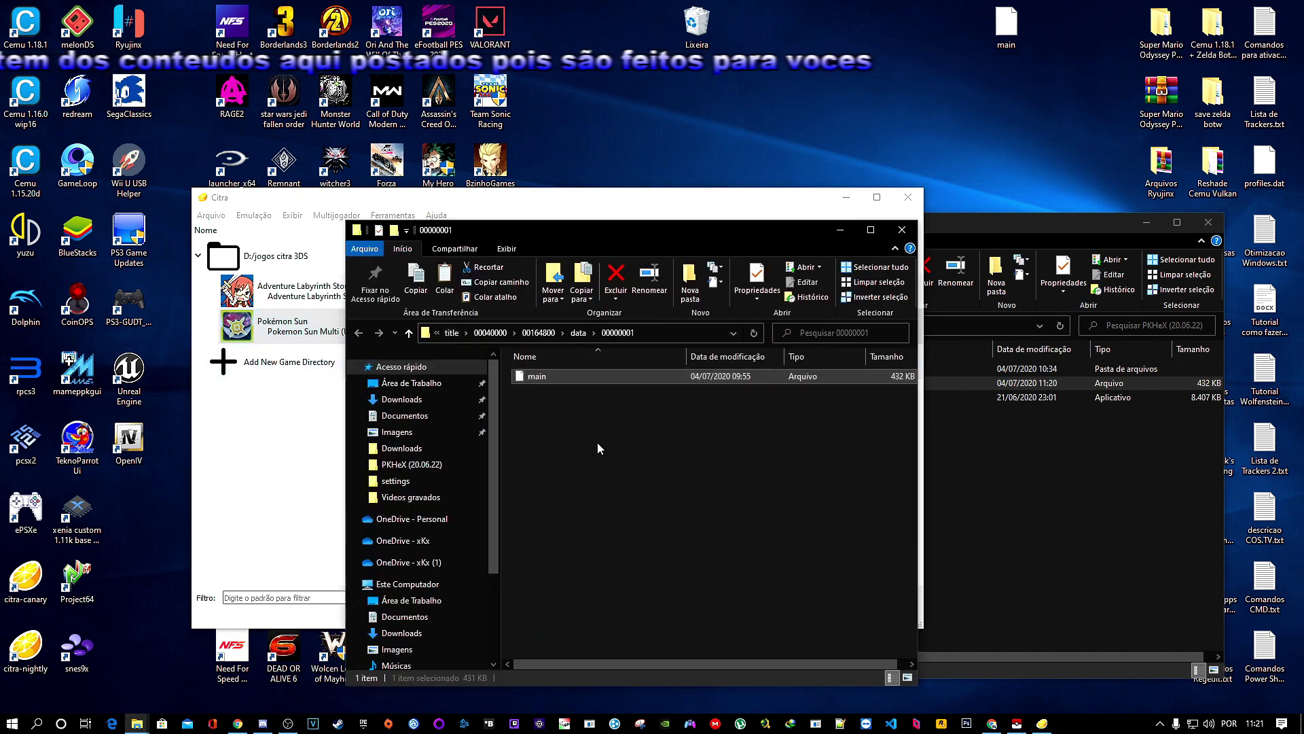
Paste the edited main file over the one in Pokémon Sun's save folder, close the folder and minimize Citra.
{"action": "right_click", "coordinate": [597, 445]}
{"action": "left_click", "coordinate": [638, 542]}
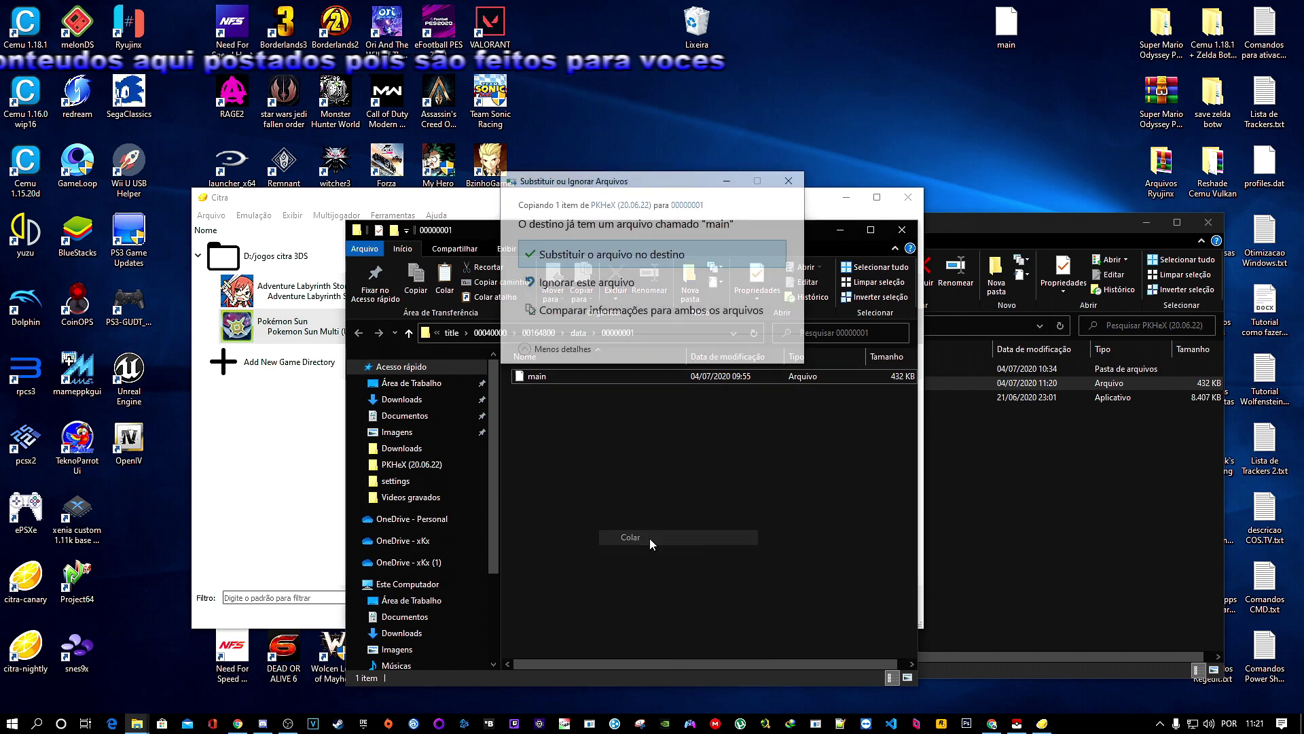
{"action": "left_click", "coordinate": [604, 260]}
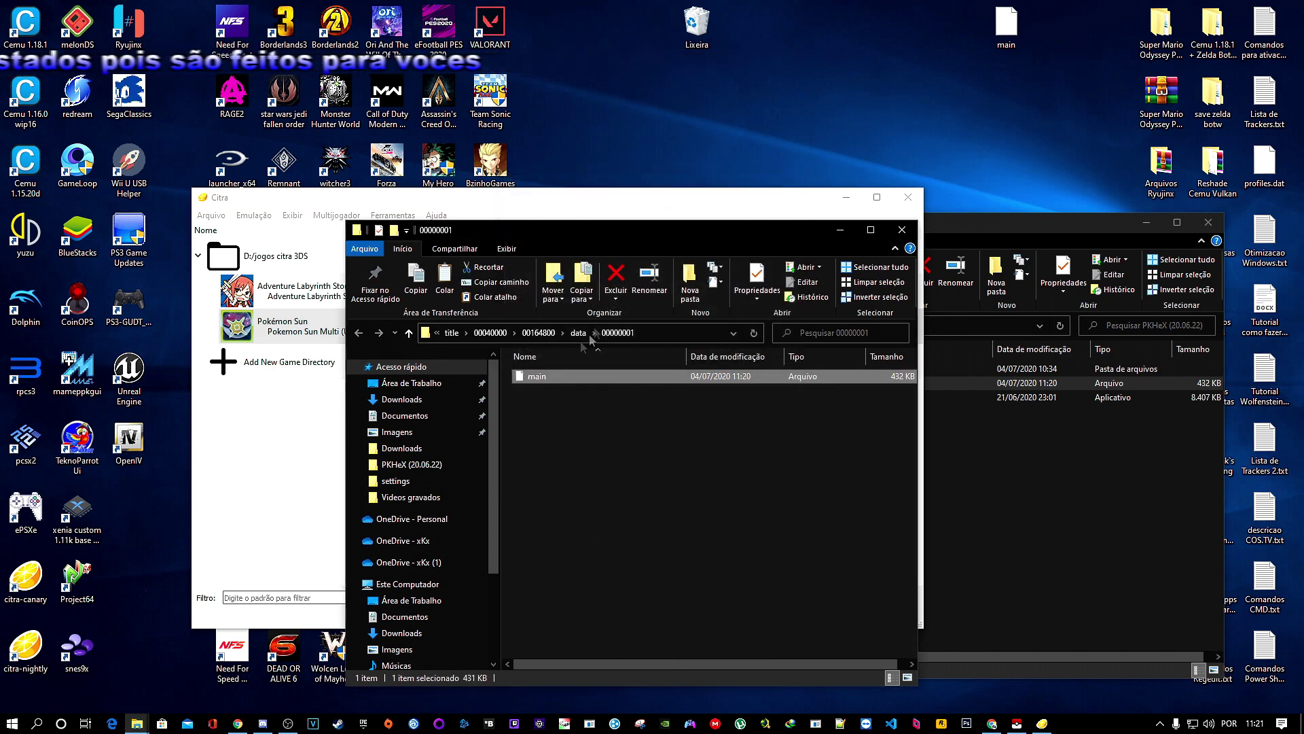
{"action": "left_click", "coordinate": [901, 231]}
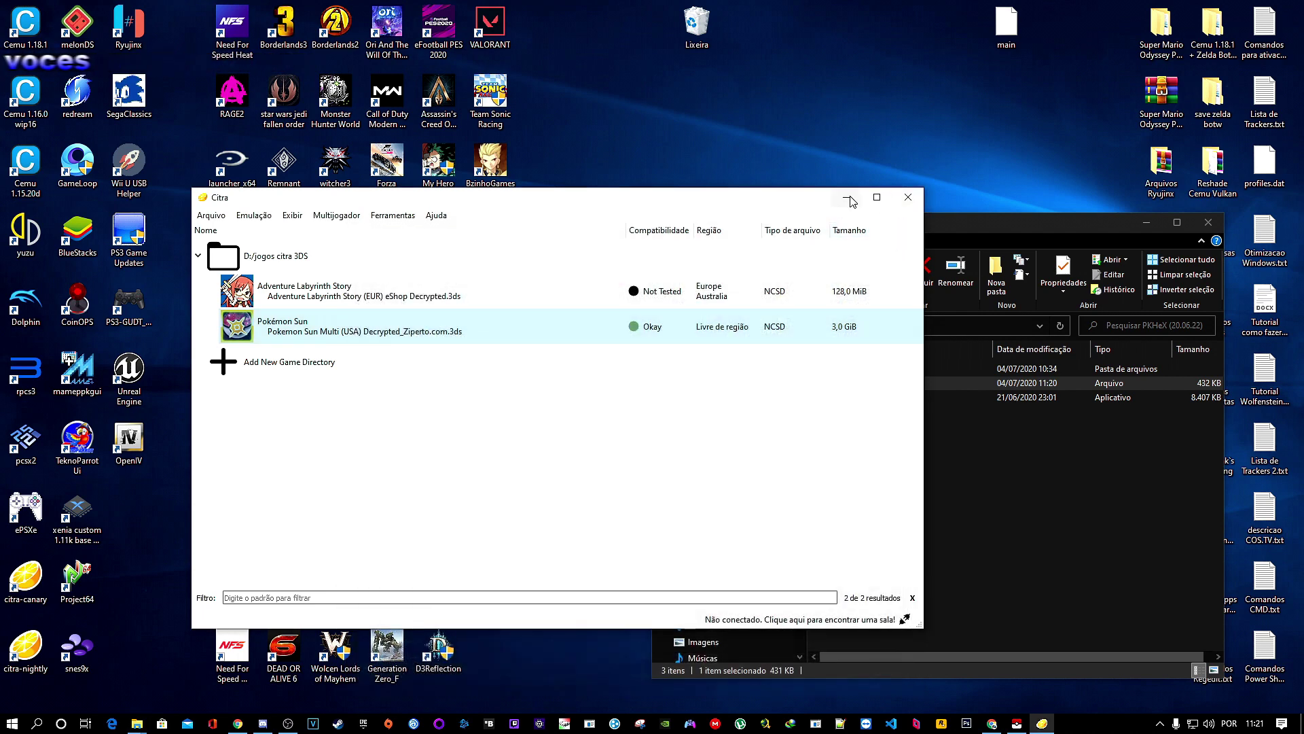
{"action": "left_click", "coordinate": [849, 198]}
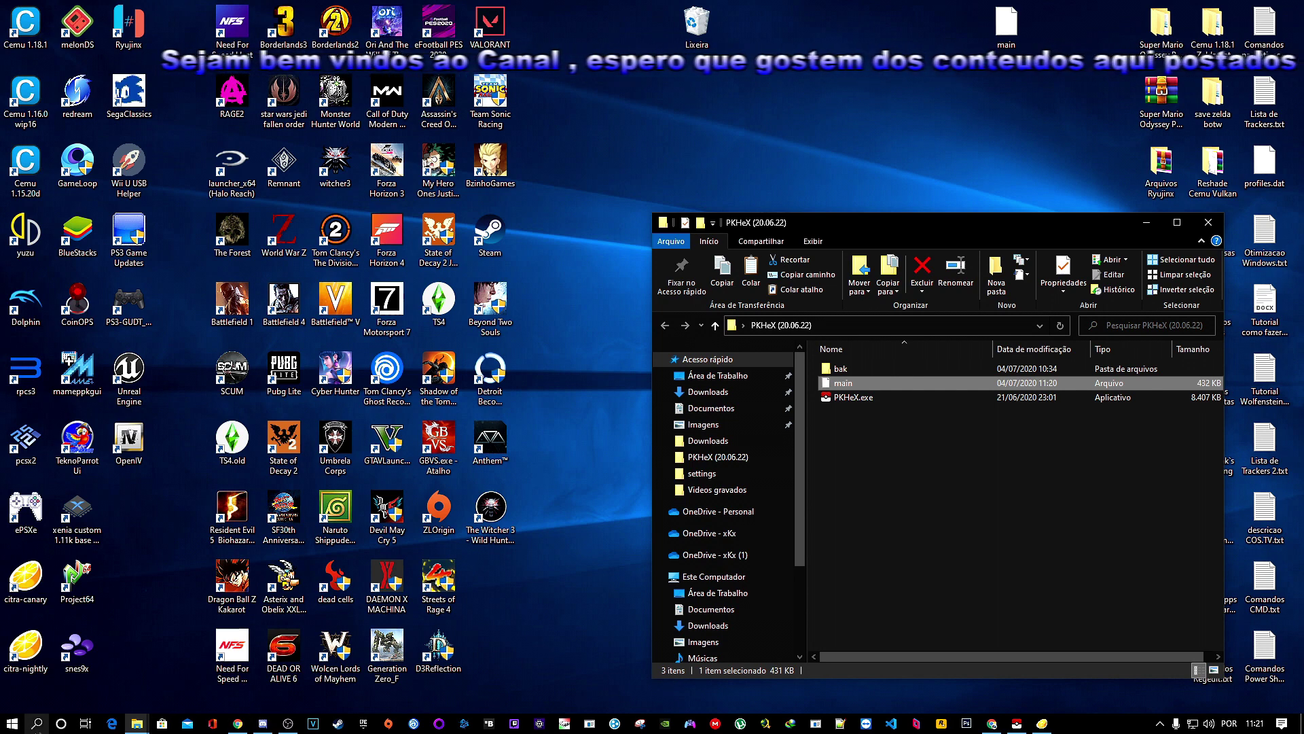
Search Windows for %appdata%, open the Roaming folder and enter its Citra folder.
{"action": "left_click", "coordinate": [37, 724]}
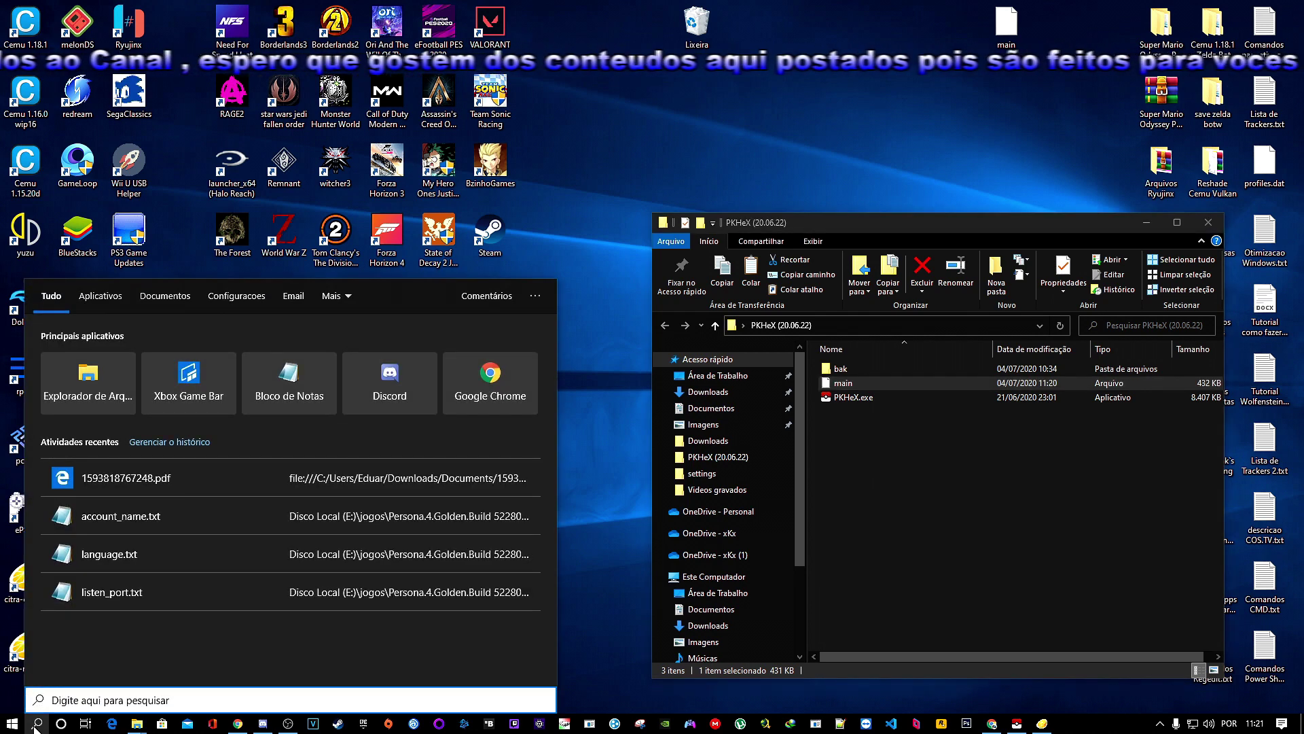
{"action": "type", "text": "%appdata"}
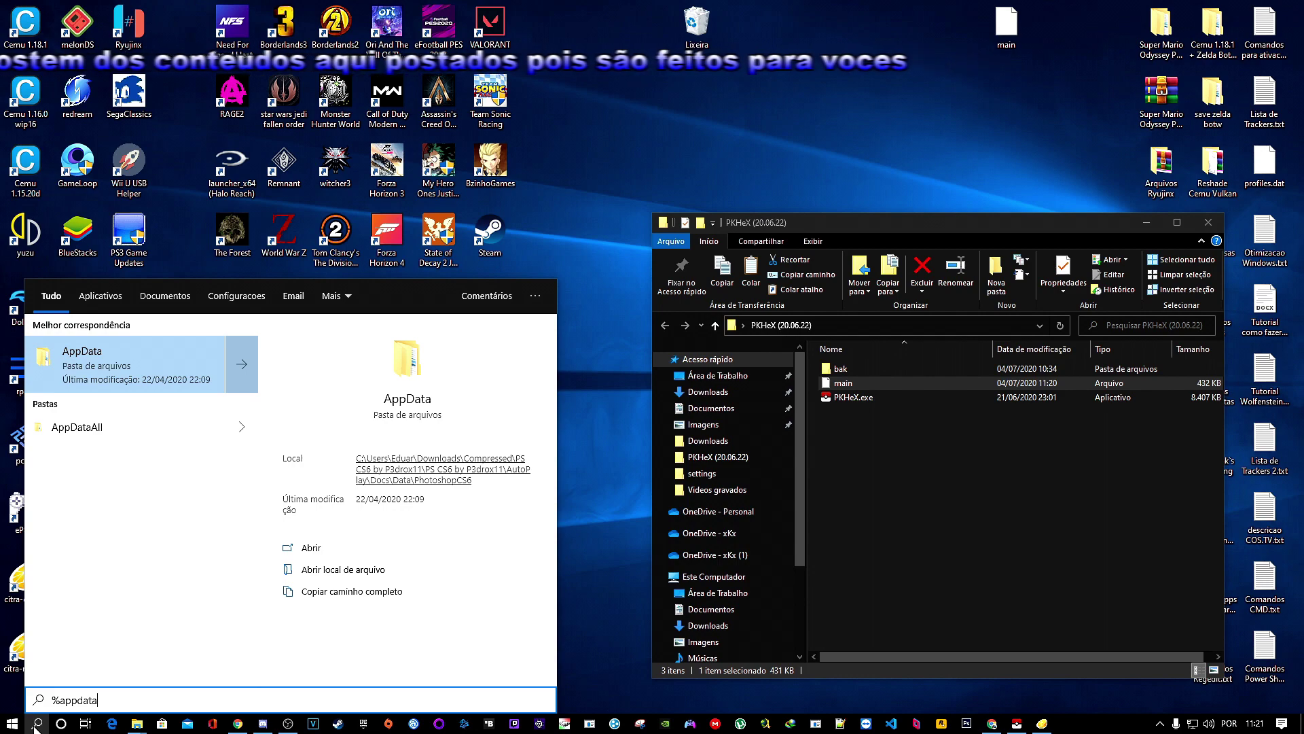
{"action": "type", "text": "%"}
{"action": "key", "text": "Return"}
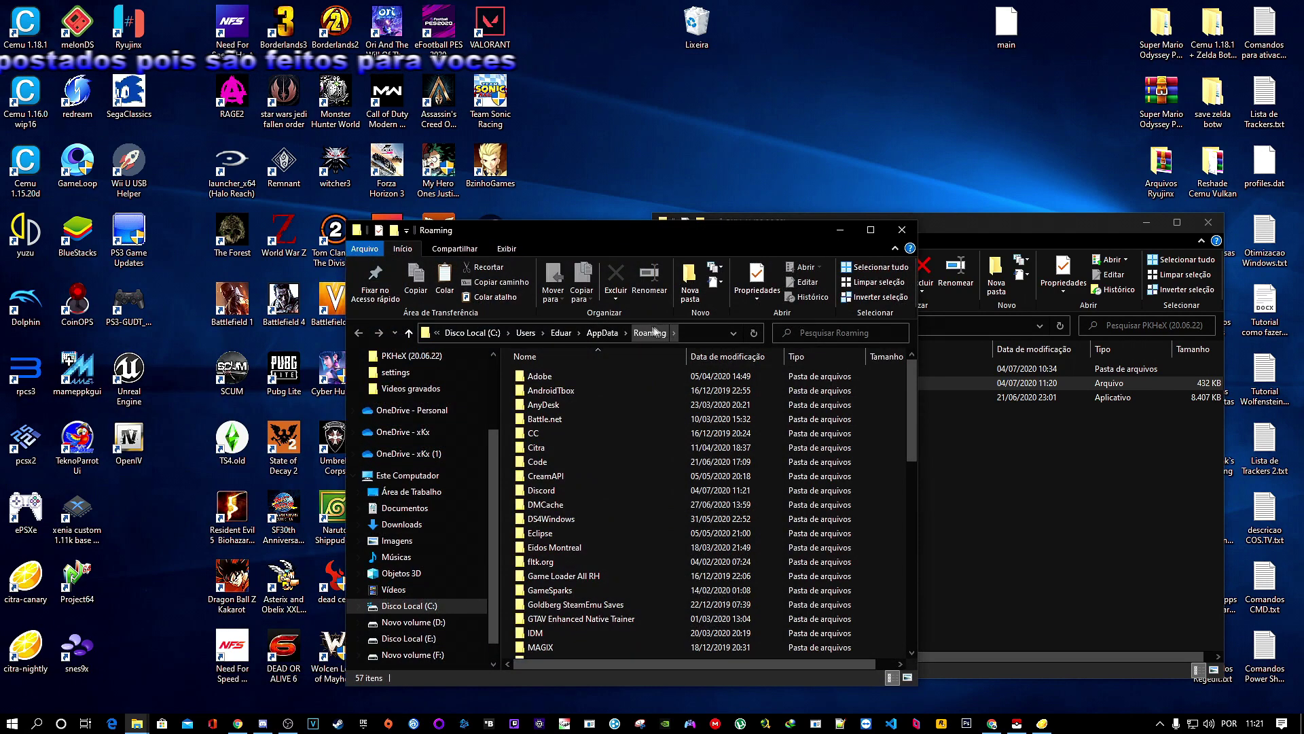
{"action": "double_click", "coordinate": [545, 450]}
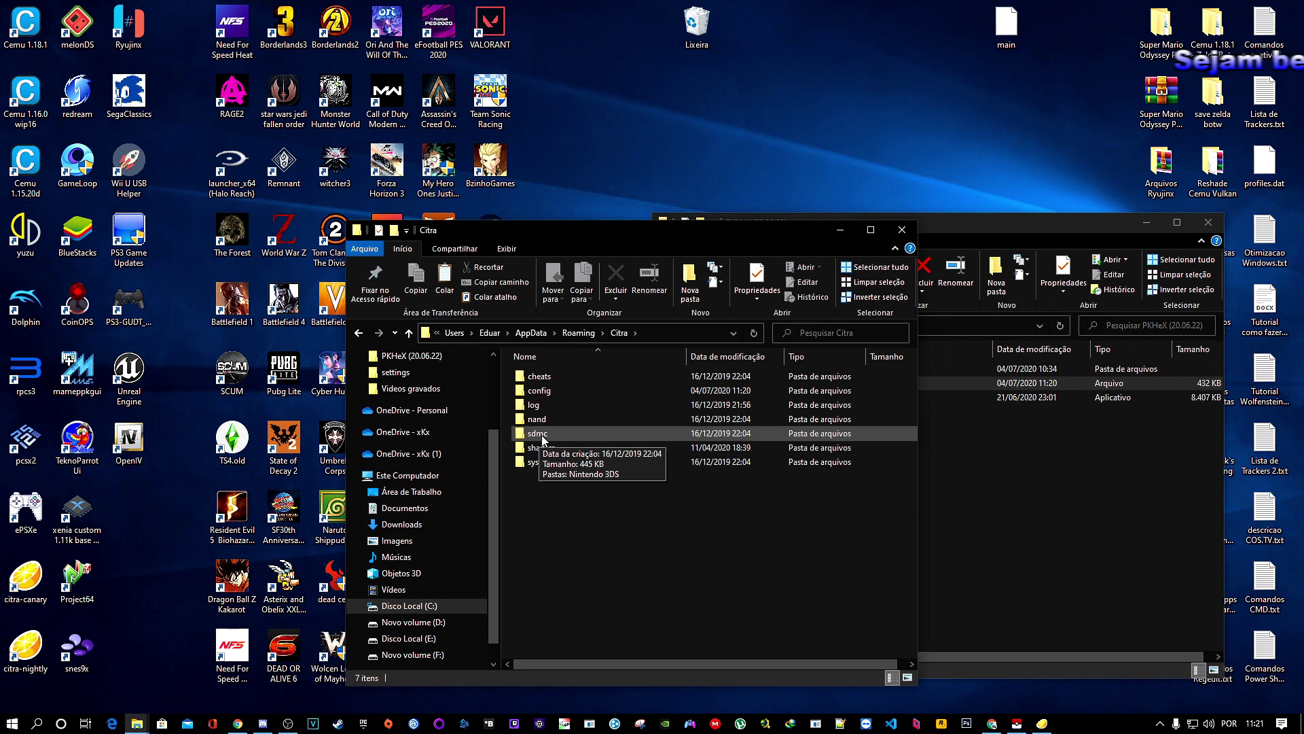
Browse from the Citra folder through sdmc, Nintendo 3DS, the two nested all-zero folders and title to 00040000.
{"action": "double_click", "coordinate": [536, 438]}
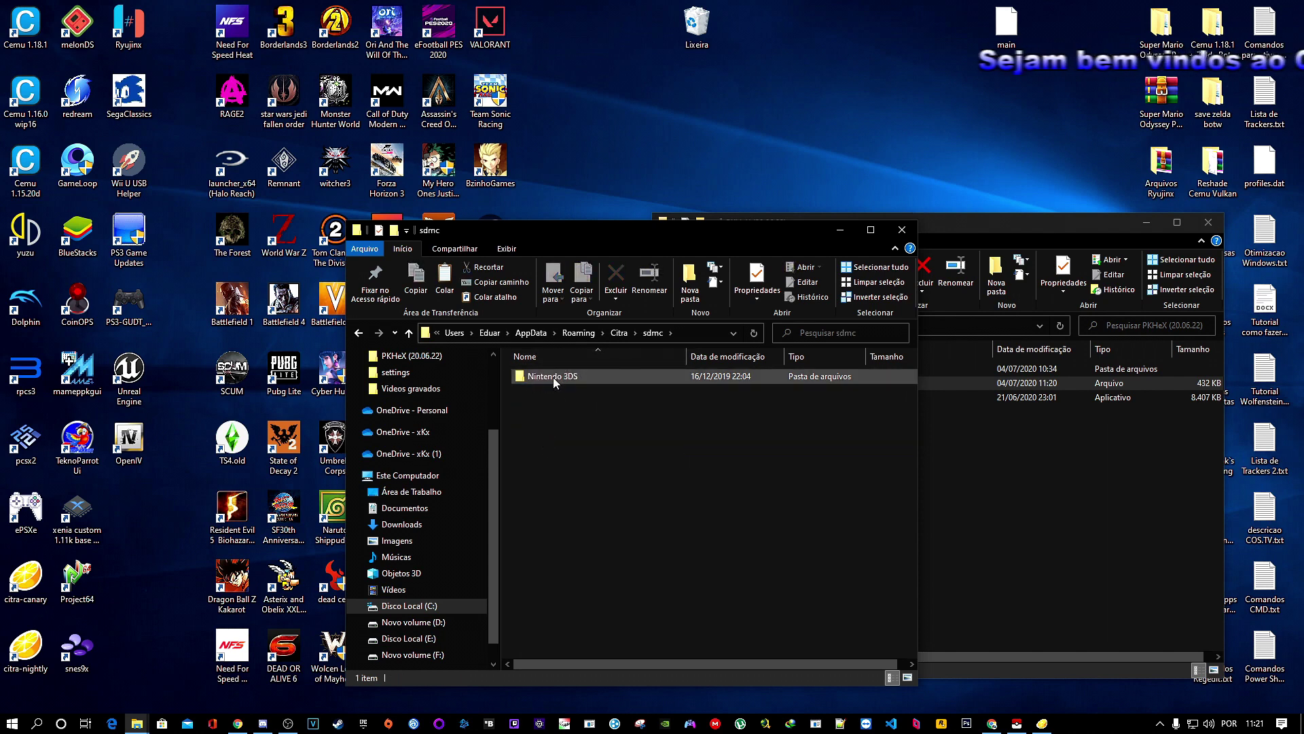
{"action": "double_click", "coordinate": [553, 377]}
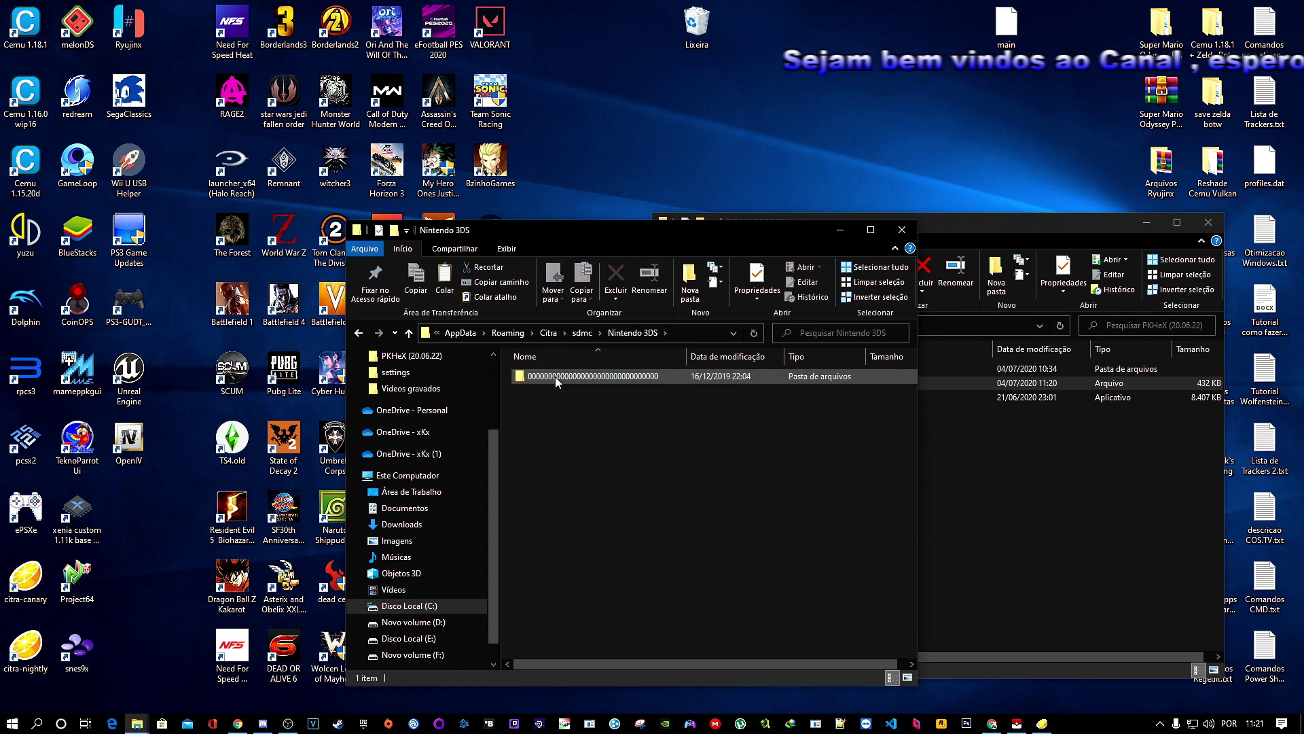
{"action": "double_click", "coordinate": [572, 376]}
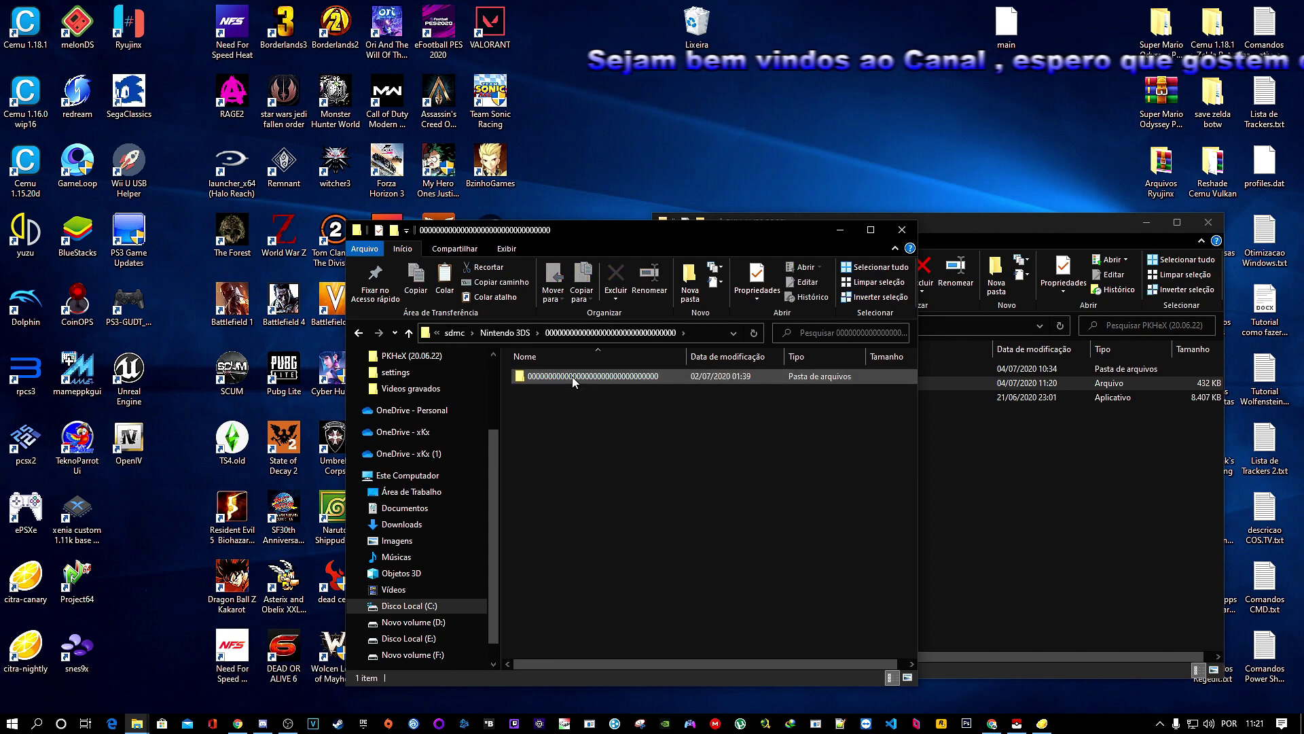
{"action": "double_click", "coordinate": [572, 376]}
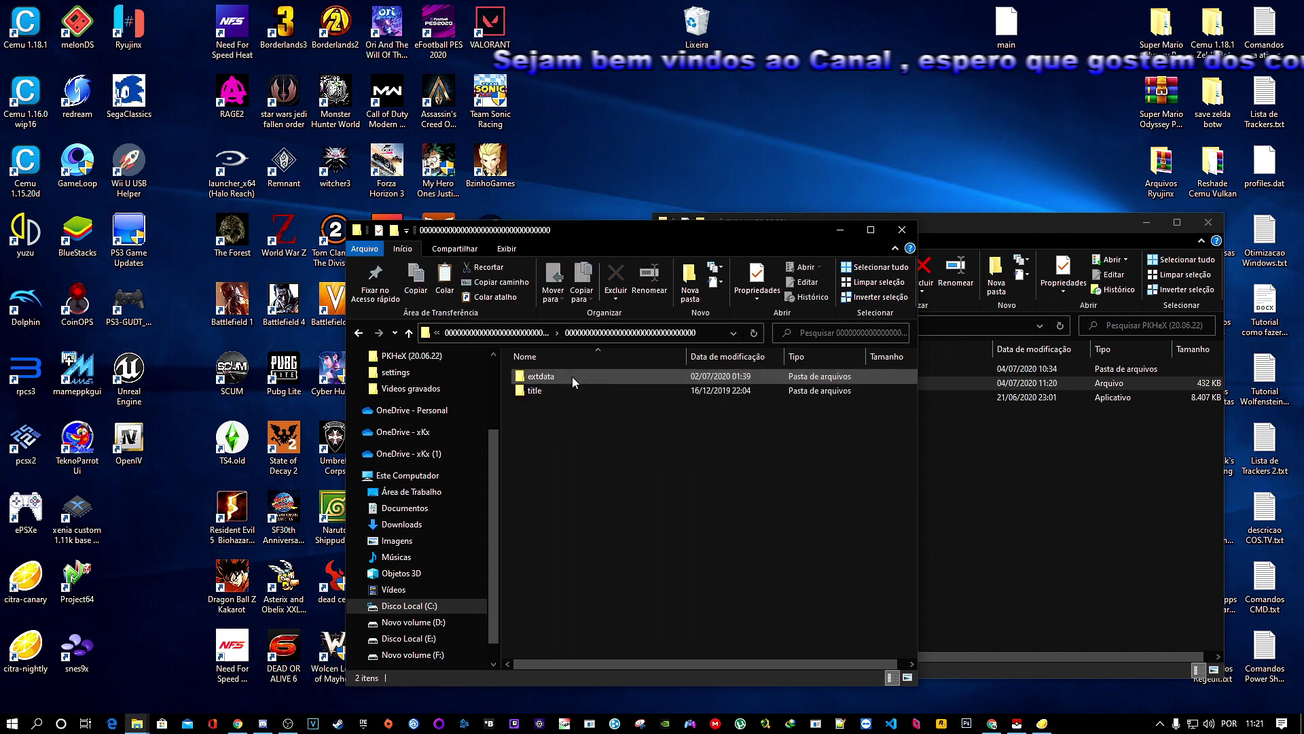
{"action": "double_click", "coordinate": [539, 393]}
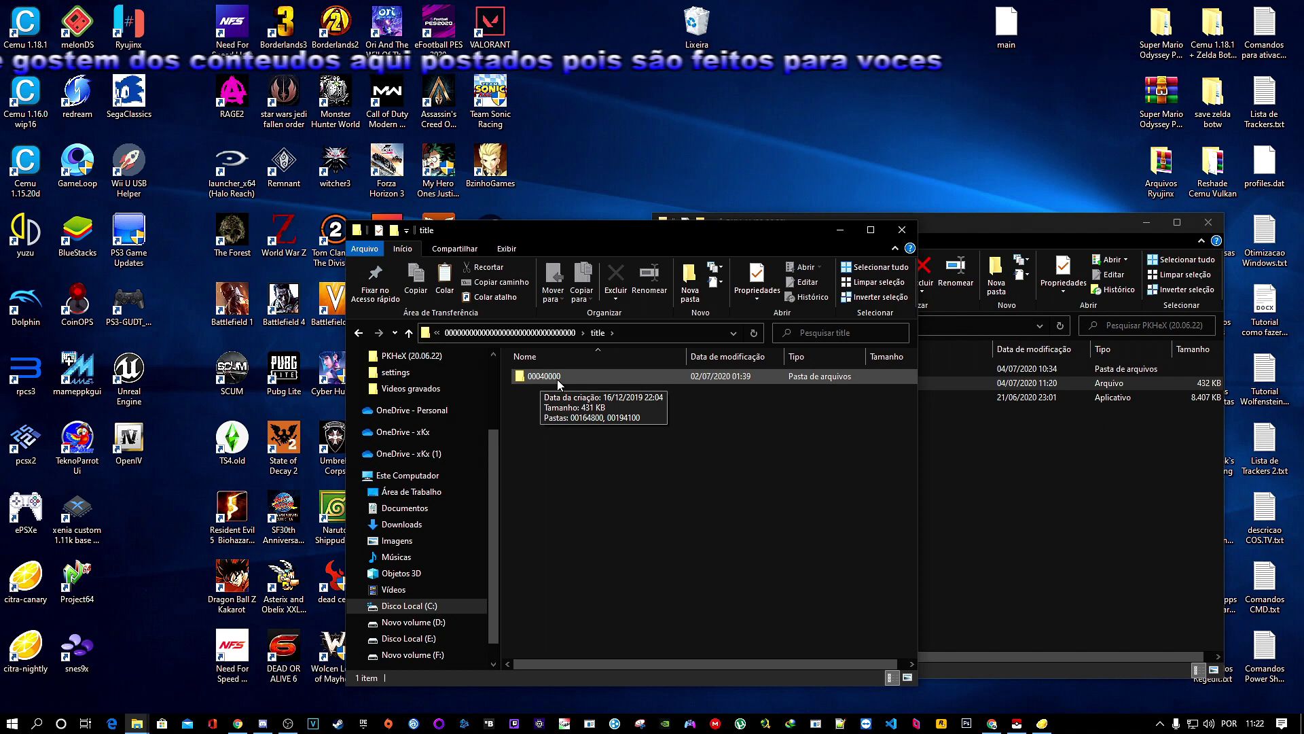
{"action": "double_click", "coordinate": [559, 382]}
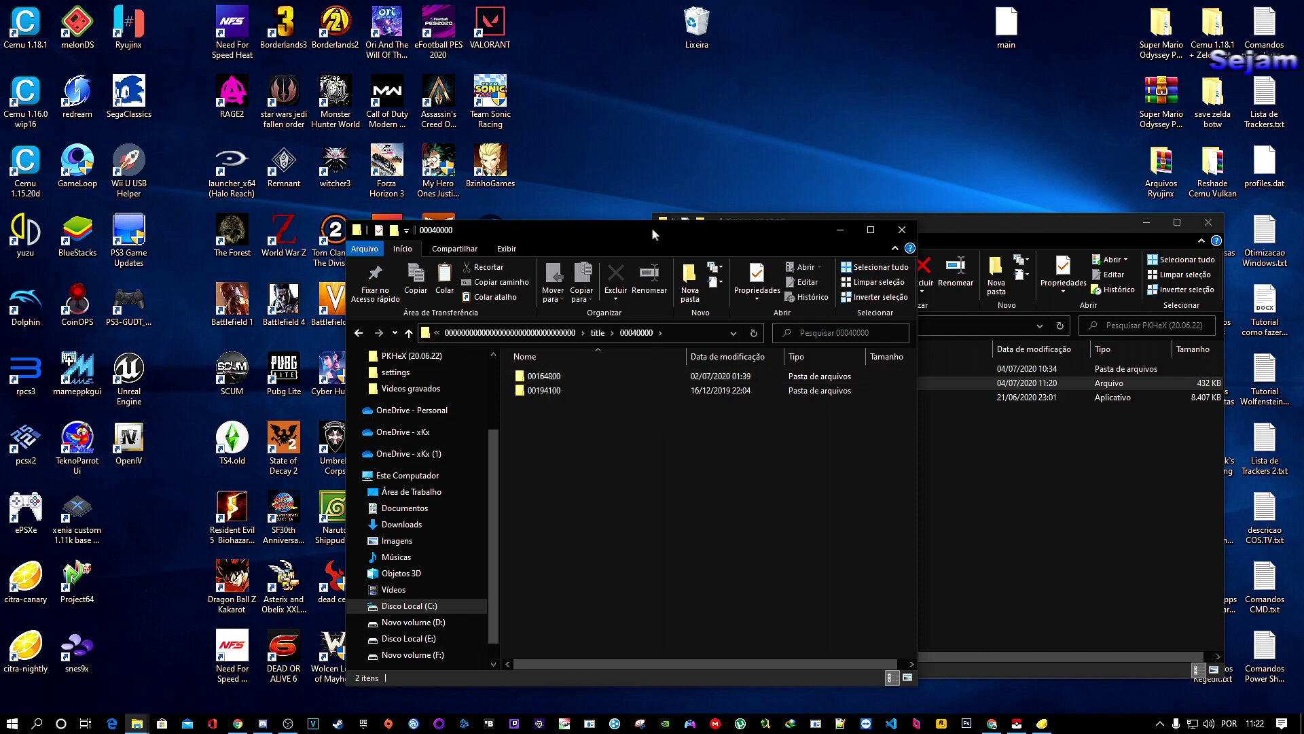
Arrange the folder window and Citra side by side, and open the 00164800 folder.
{"action": "left_click_drag", "start_coordinate": [516, 230], "coordinate": [733, 229]}
{"action": "left_click", "coordinate": [1042, 723]}
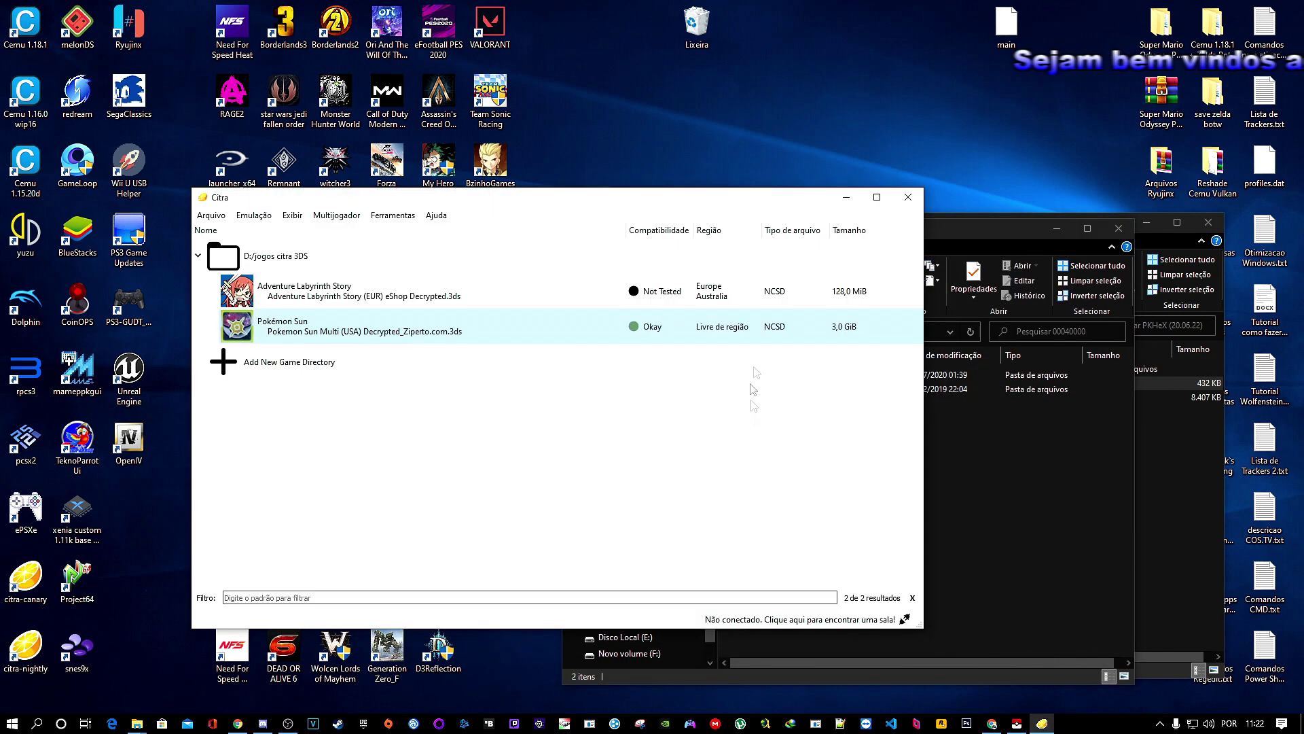
{"action": "left_click_drag", "start_coordinate": [640, 198], "coordinate": [500, 219]}
{"action": "left_click_drag", "start_coordinate": [870, 237], "coordinate": [994, 232]}
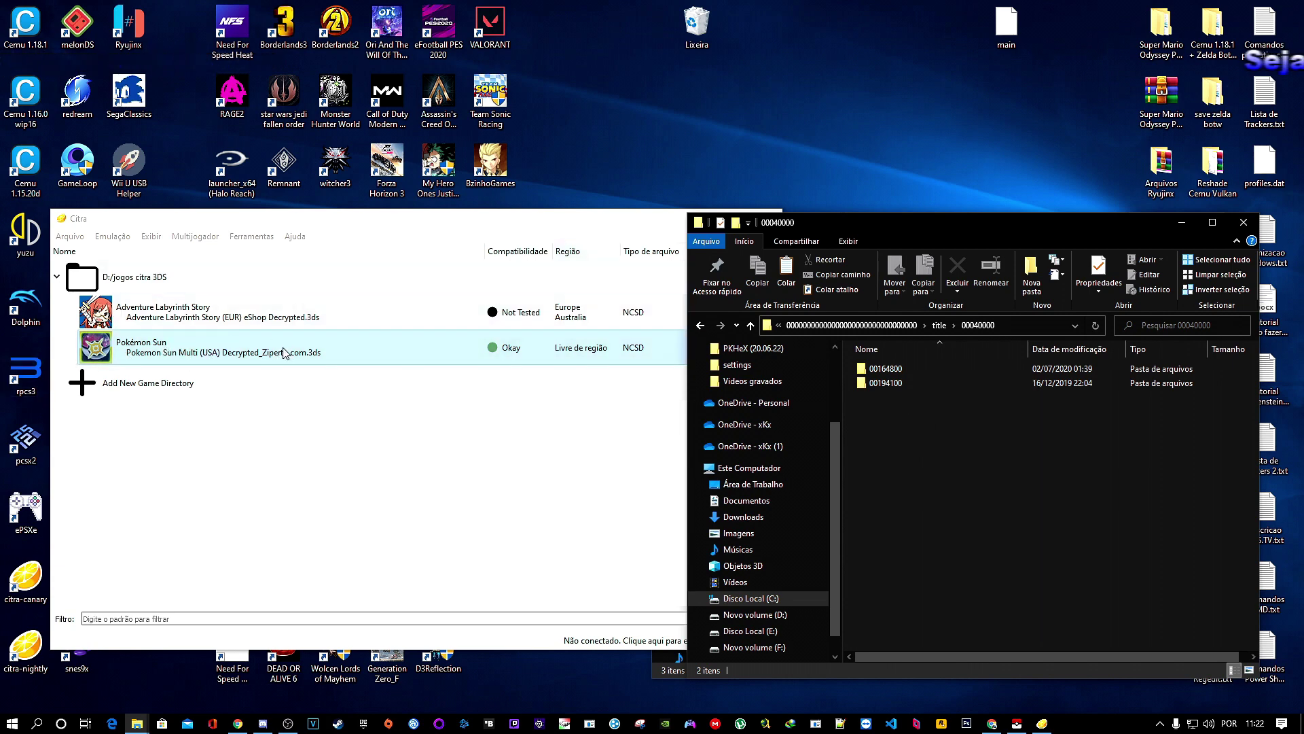
{"action": "double_click", "coordinate": [879, 371]}
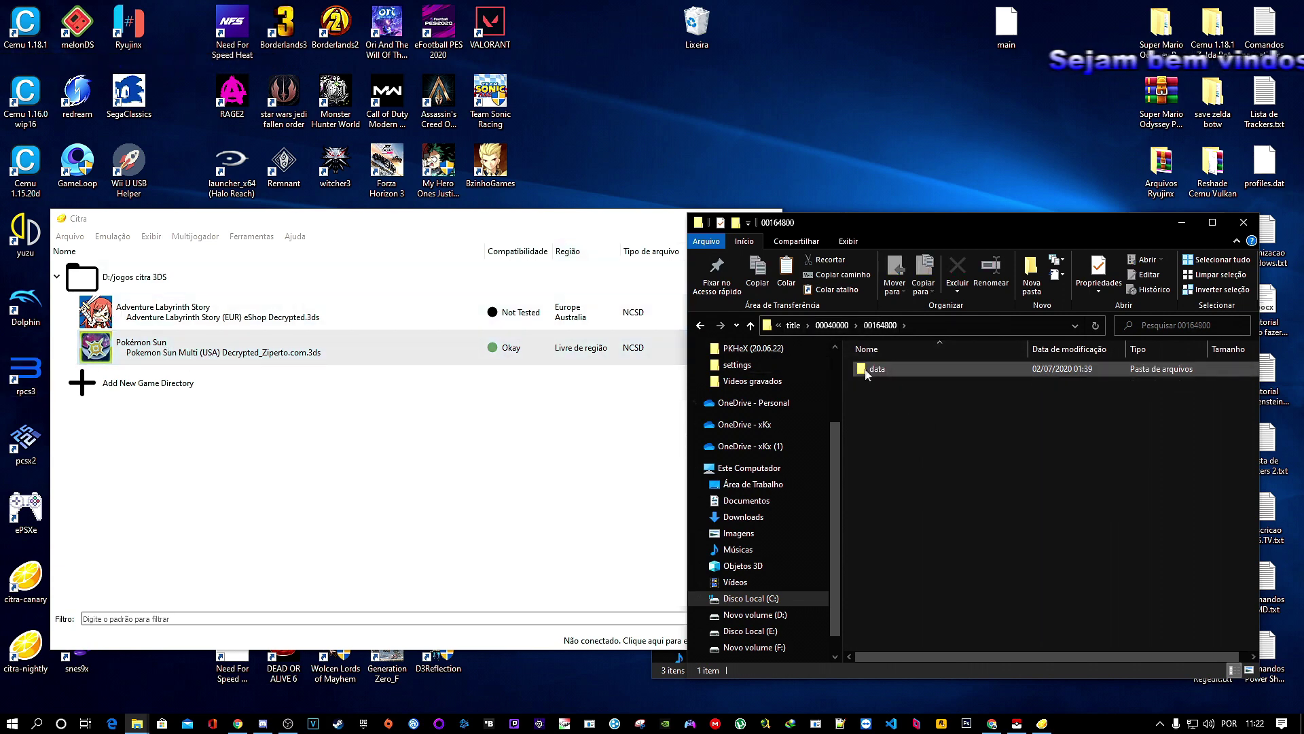
Open data and its 00000001 folder, paste the edited main file over the existing one and close the folder.
{"action": "double_click", "coordinate": [884, 372]}
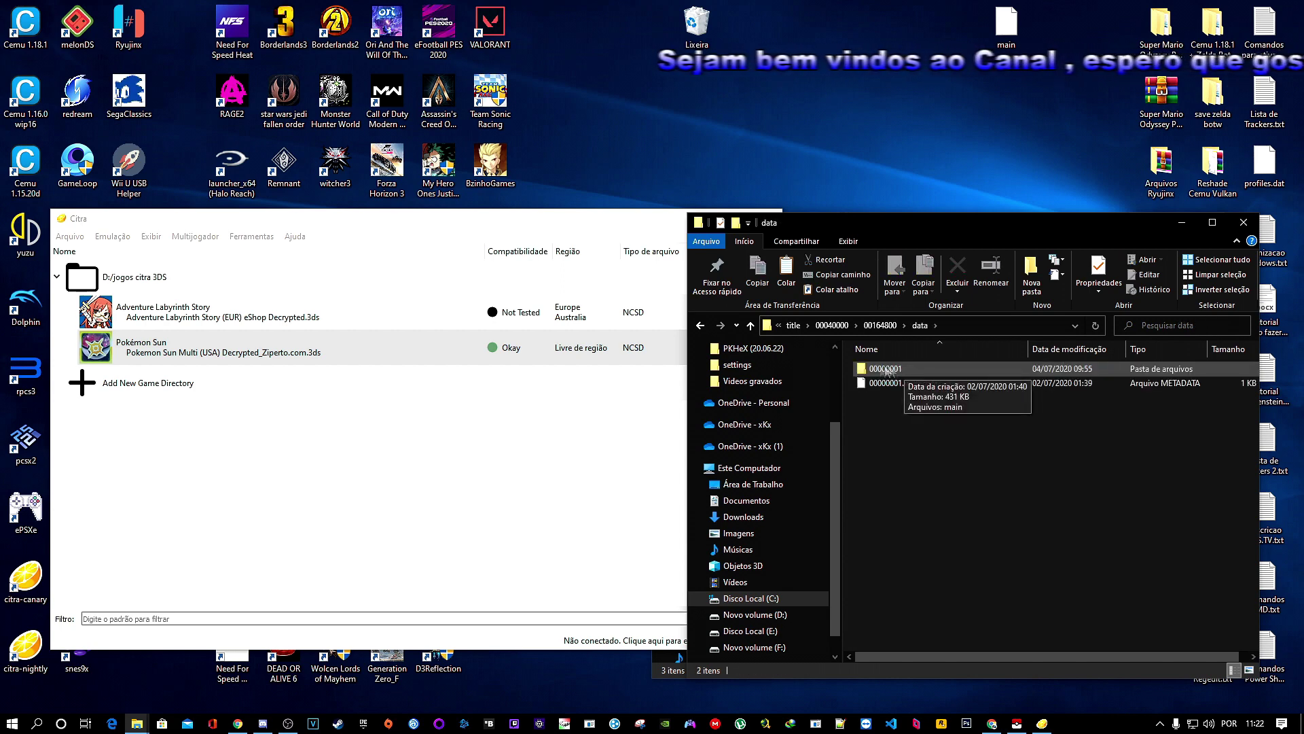
{"action": "double_click", "coordinate": [912, 369]}
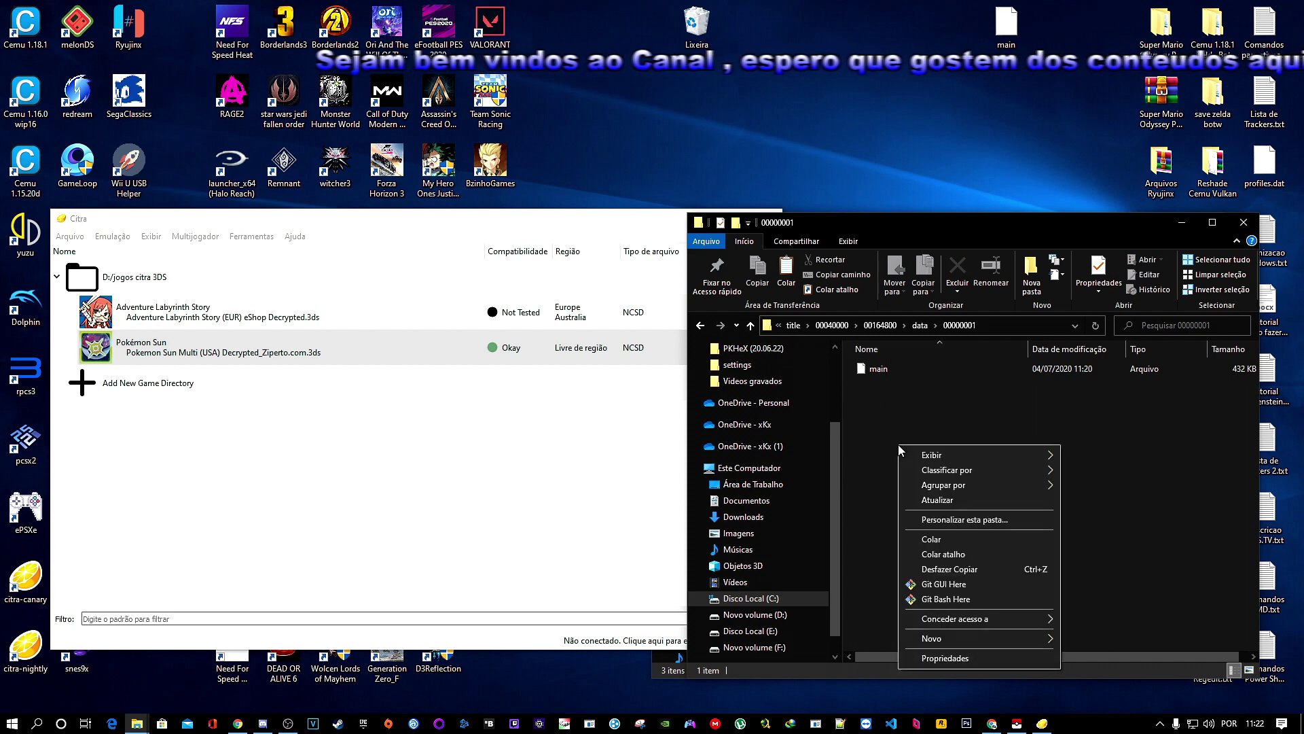
{"action": "left_click", "coordinate": [931, 538]}
{"action": "left_click", "coordinate": [685, 256]}
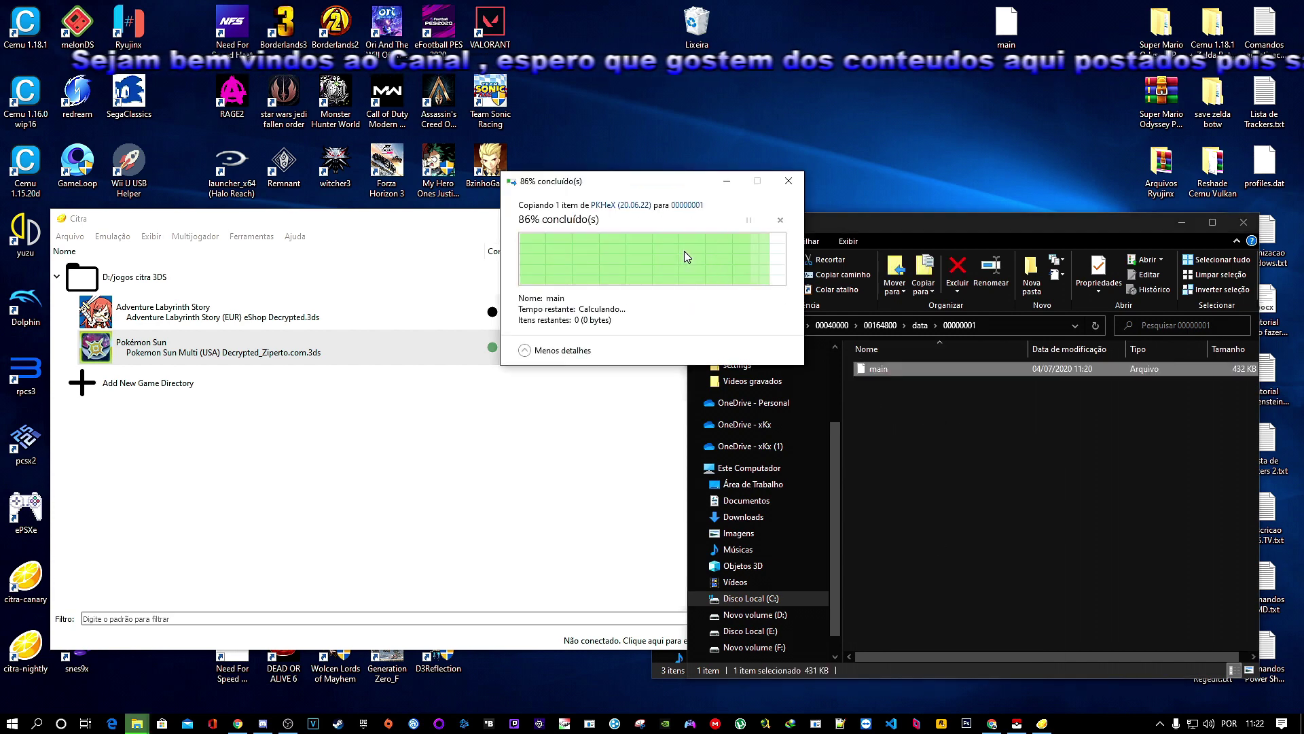
{"action": "left_click", "coordinate": [1244, 222]}
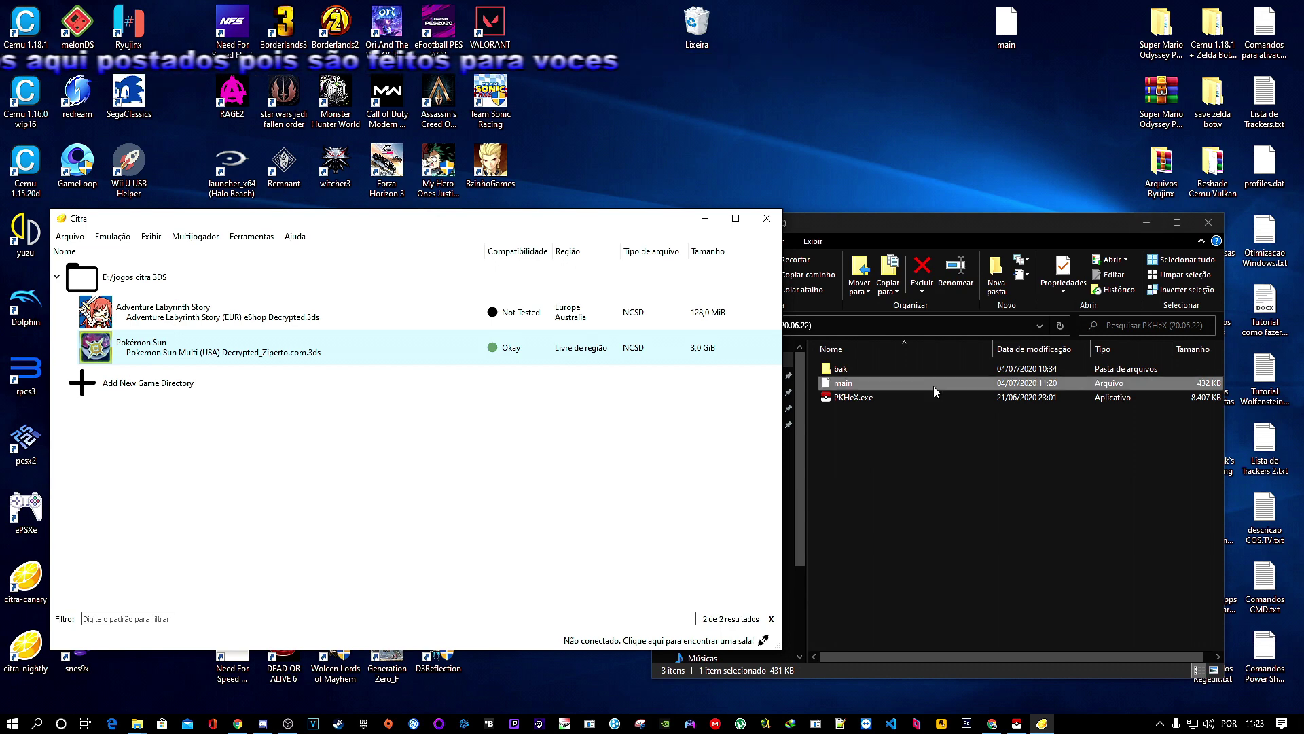
Minimize the PKHeX folder, move Citra toward the middle of the desktop and launch Pokémon Sun.
{"action": "left_click", "coordinate": [1143, 226]}
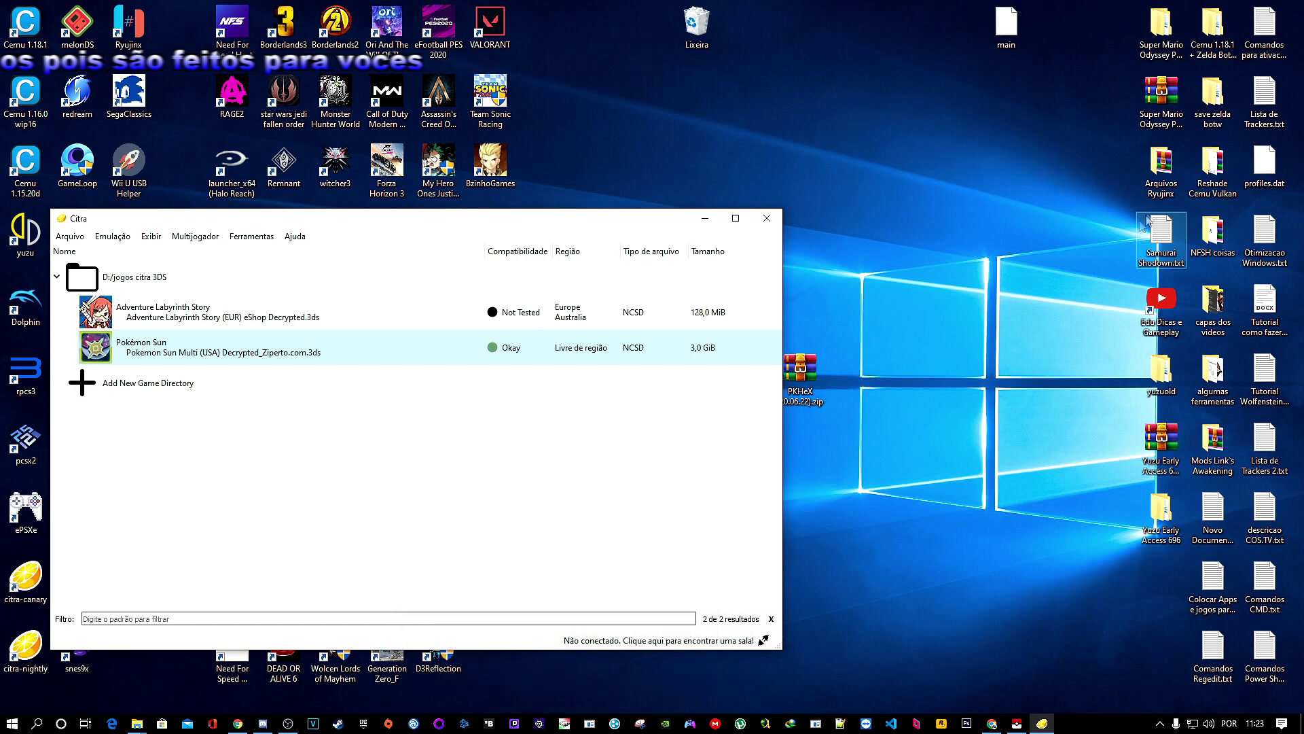
{"action": "left_click_drag", "start_coordinate": [572, 224], "coordinate": [865, 212]}
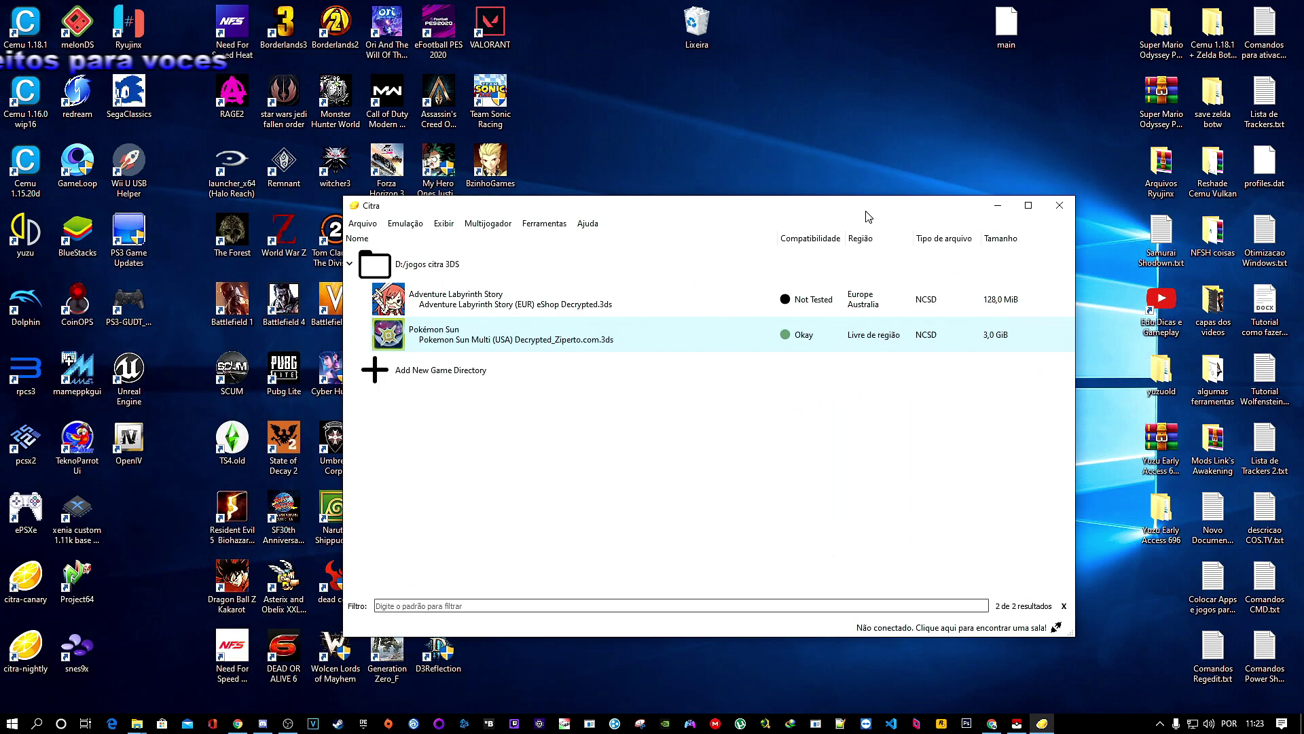
{"action": "double_click", "coordinate": [506, 343]}
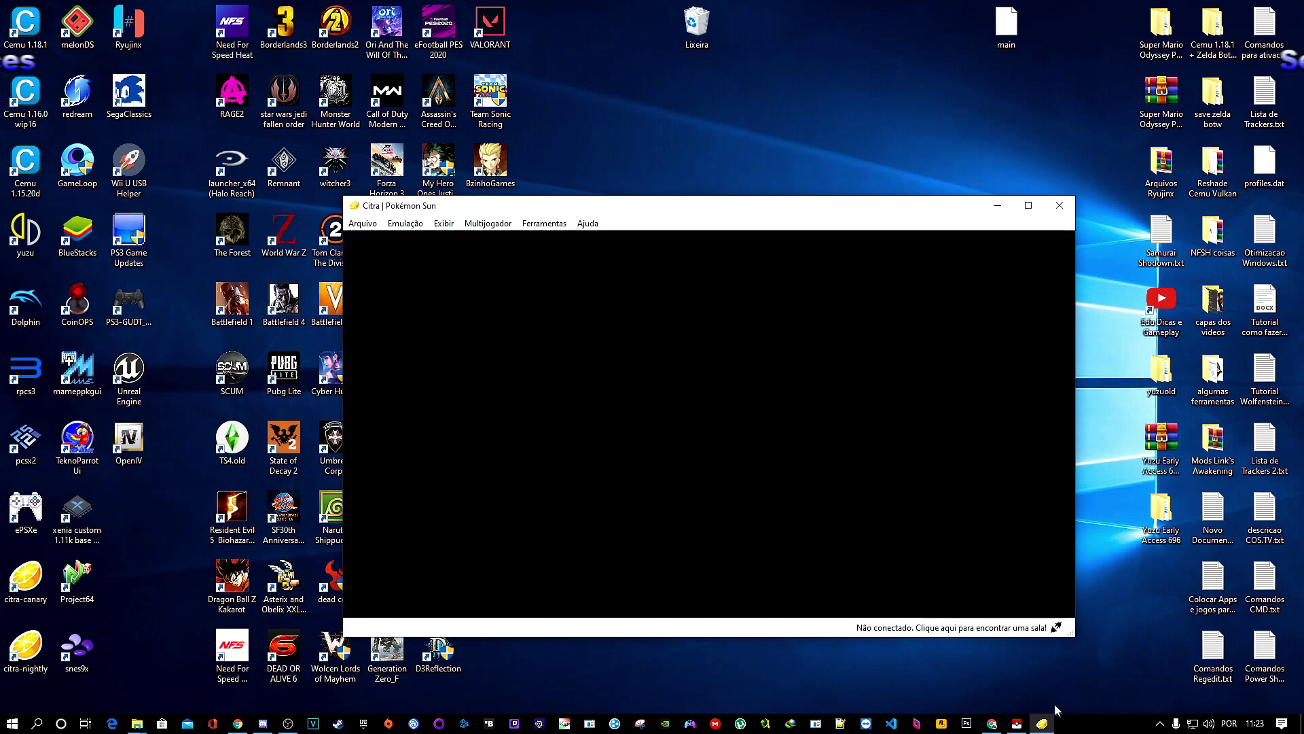
Lower Citra's volume to near minimum in the Windows volume mixer and close the mixer.
{"action": "right_click", "coordinate": [1210, 723]}
{"action": "left_click", "coordinate": [1228, 664]}
{"action": "left_click_drag", "start_coordinate": [1248, 576], "coordinate": [1249, 656]}
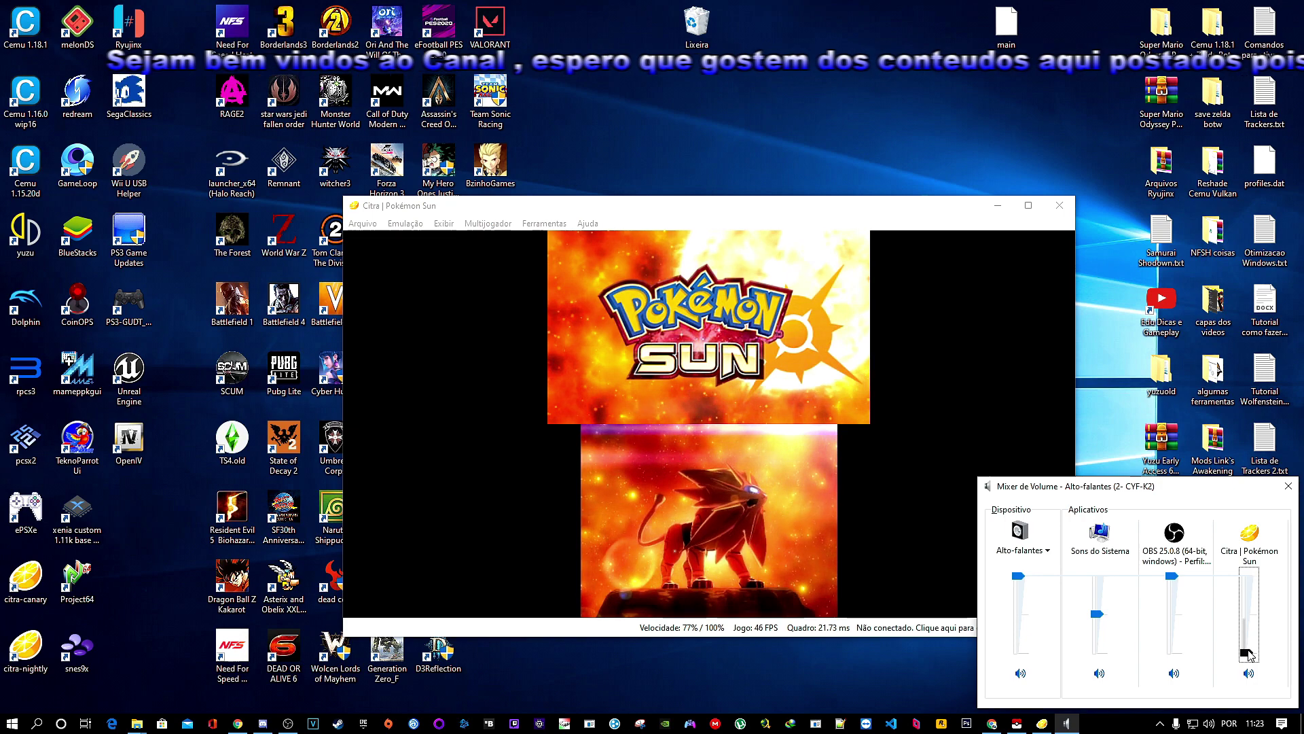
{"action": "left_click", "coordinate": [1249, 653]}
{"action": "left_click", "coordinate": [1288, 486]}
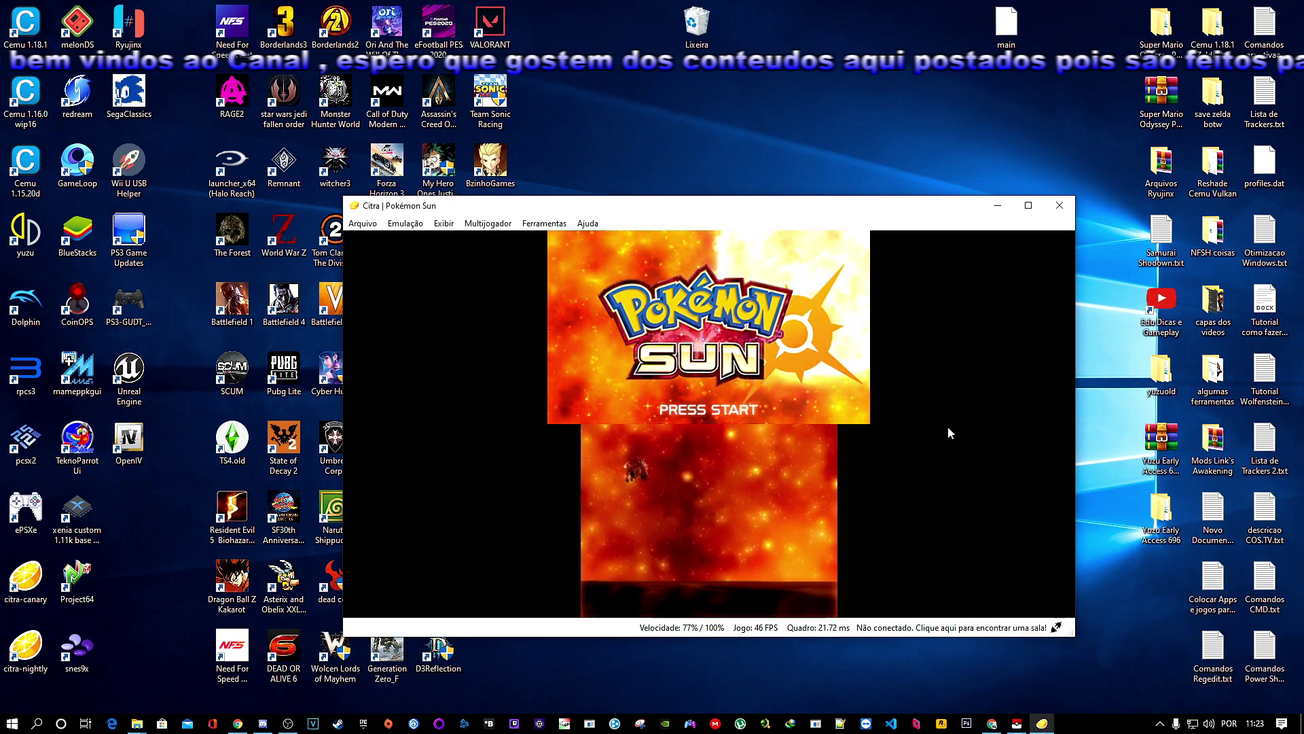
Start the game, continue the saved playthrough and view Marshadow's summary from the party.
{"action": "key", "text": "a"}
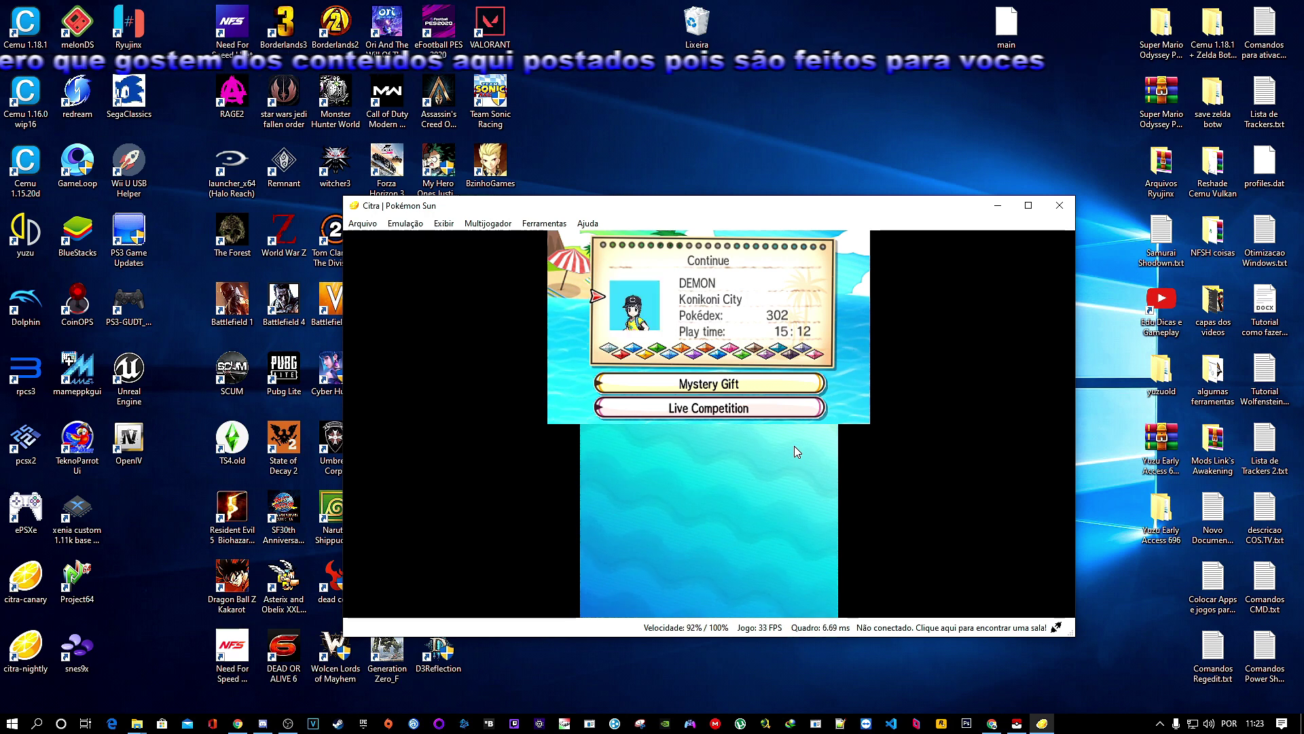
{"action": "key", "text": "a"}
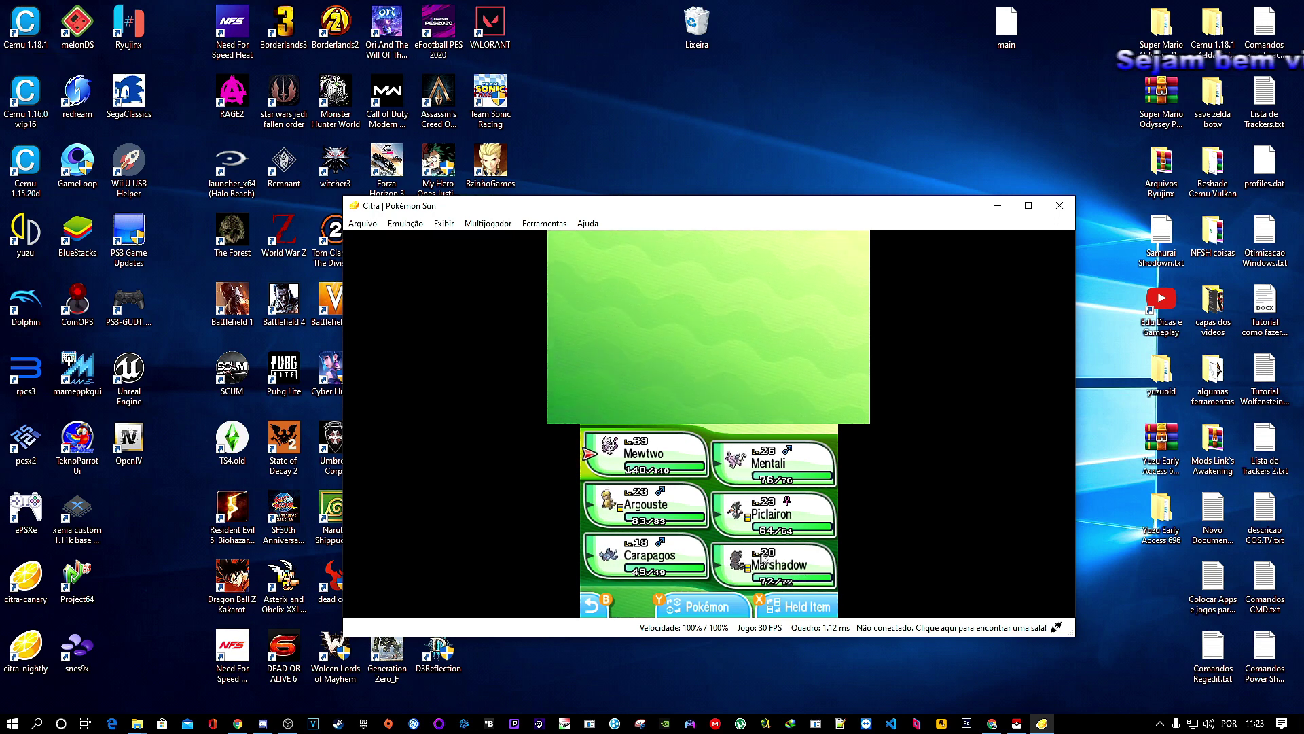
{"action": "left_click", "coordinate": [781, 572]}
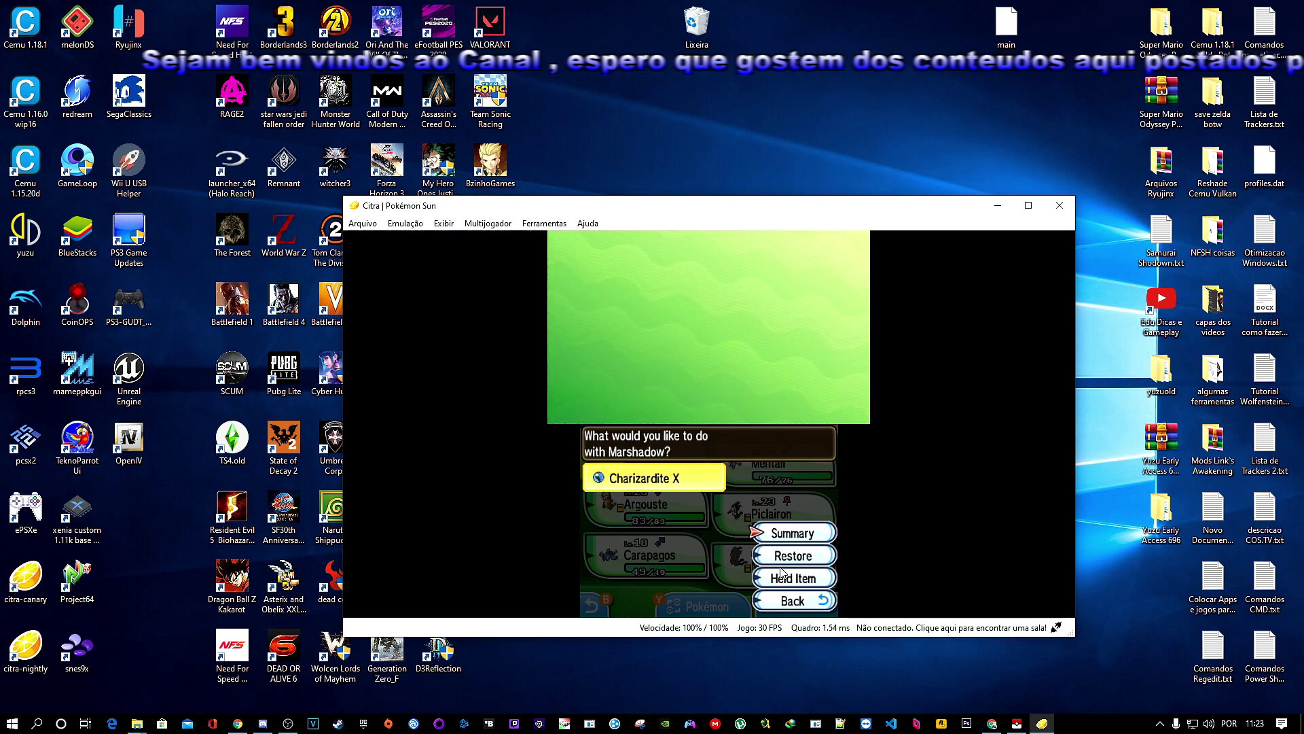
{"action": "left_click", "coordinate": [780, 572]}
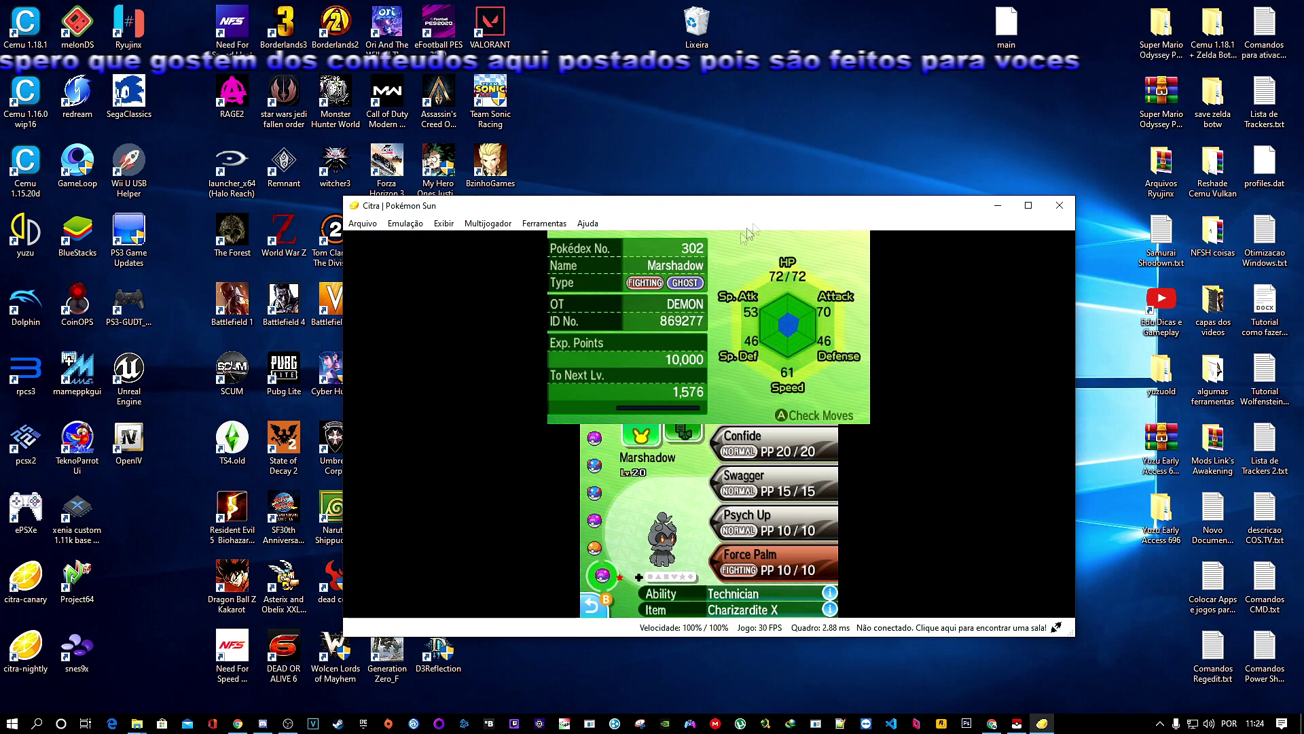
Place Citra and PKHeX side by side and show Marshadow's attacks in PKHeX to compare them with the in-game moves.
{"action": "left_click_drag", "start_coordinate": [769, 212], "coordinate": [464, 209]}
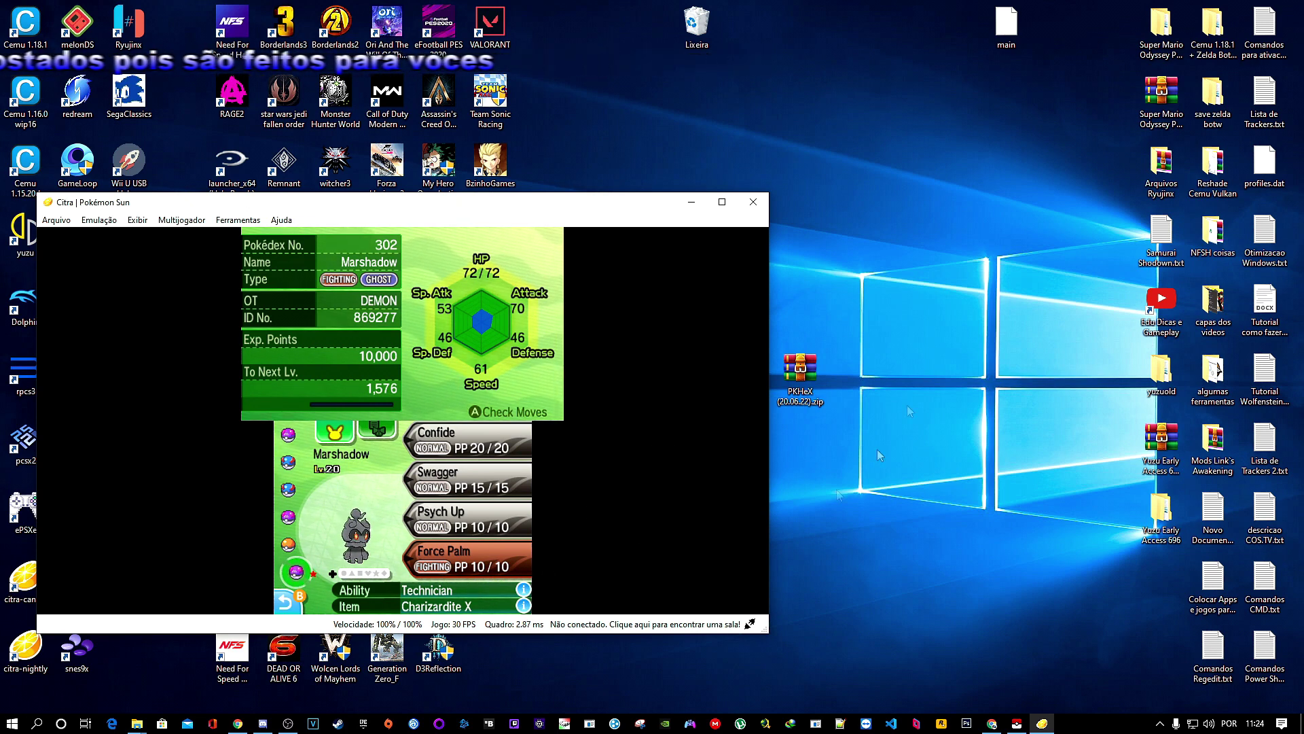
{"action": "left_click", "coordinate": [1015, 724]}
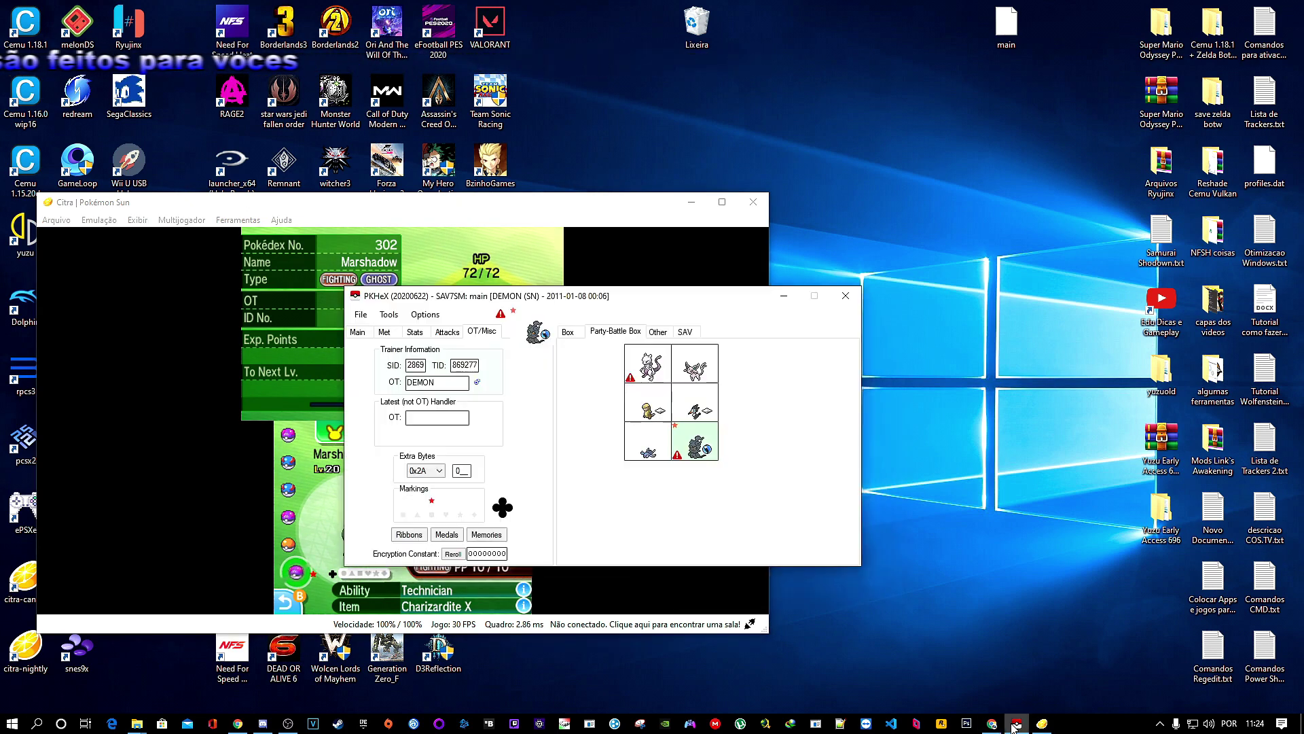
{"action": "left_click_drag", "start_coordinate": [670, 301], "coordinate": [967, 300]}
{"action": "left_click", "coordinate": [694, 344]}
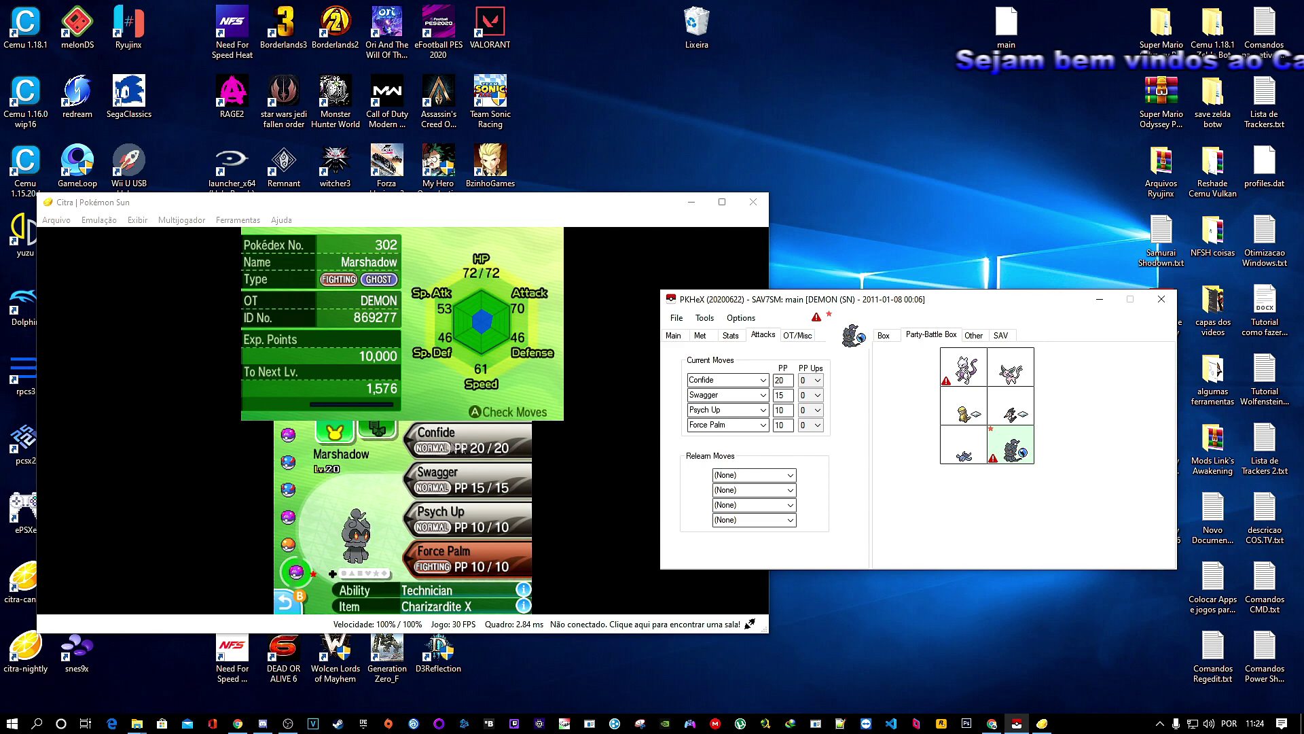